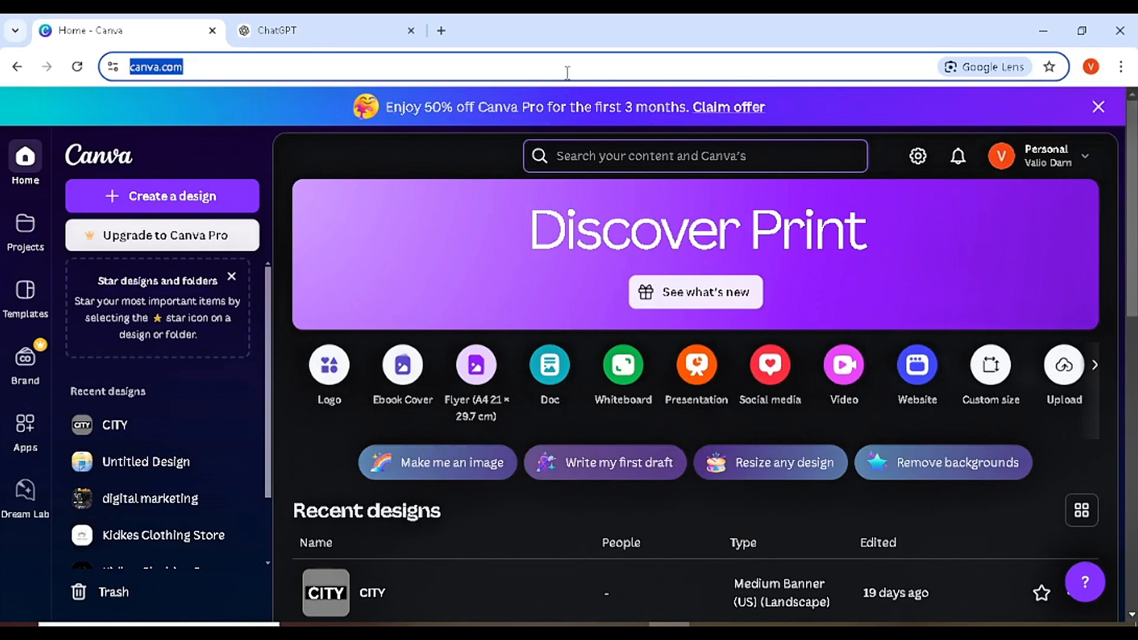
- Start a new Resume design at 21 × 29.7 cm by searching for 'resume'
click(388, 156)
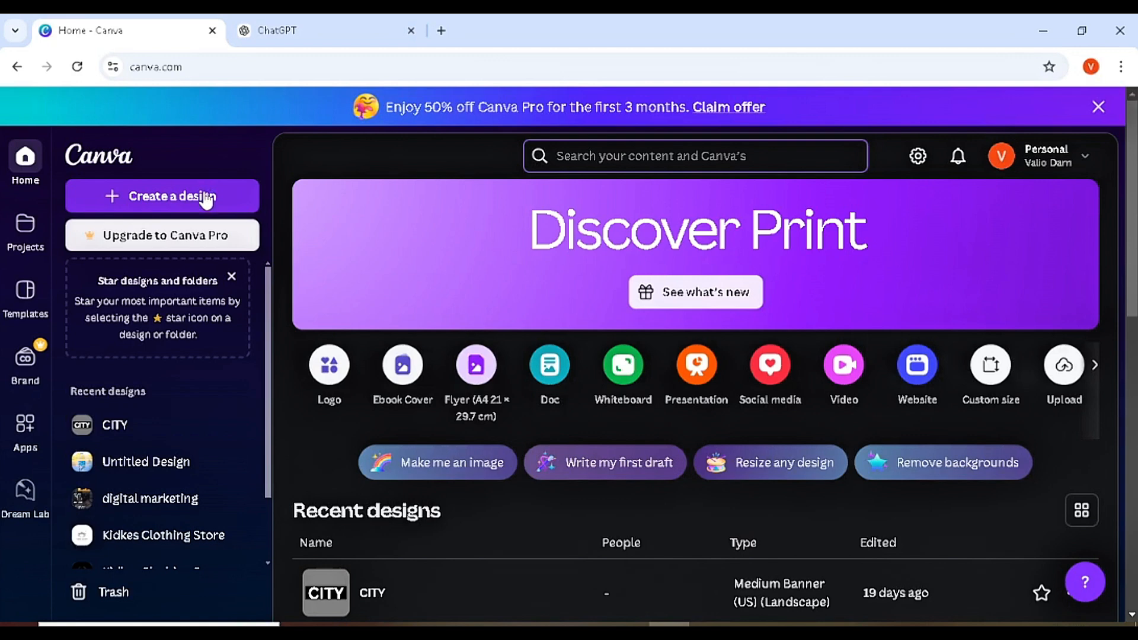
click(206, 198)
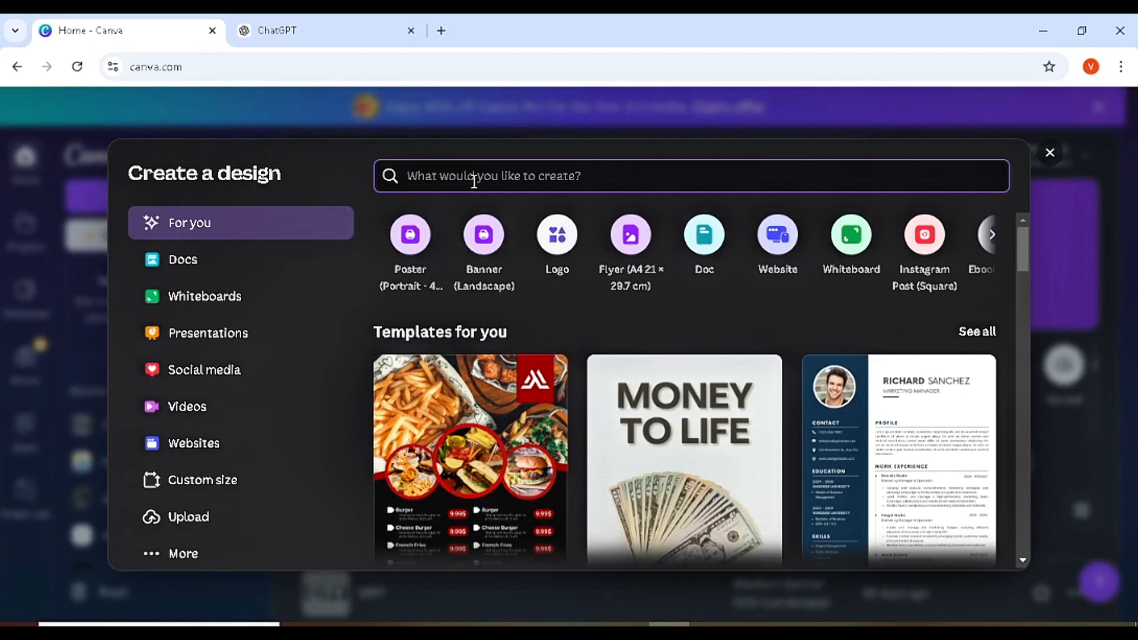
text(resume)
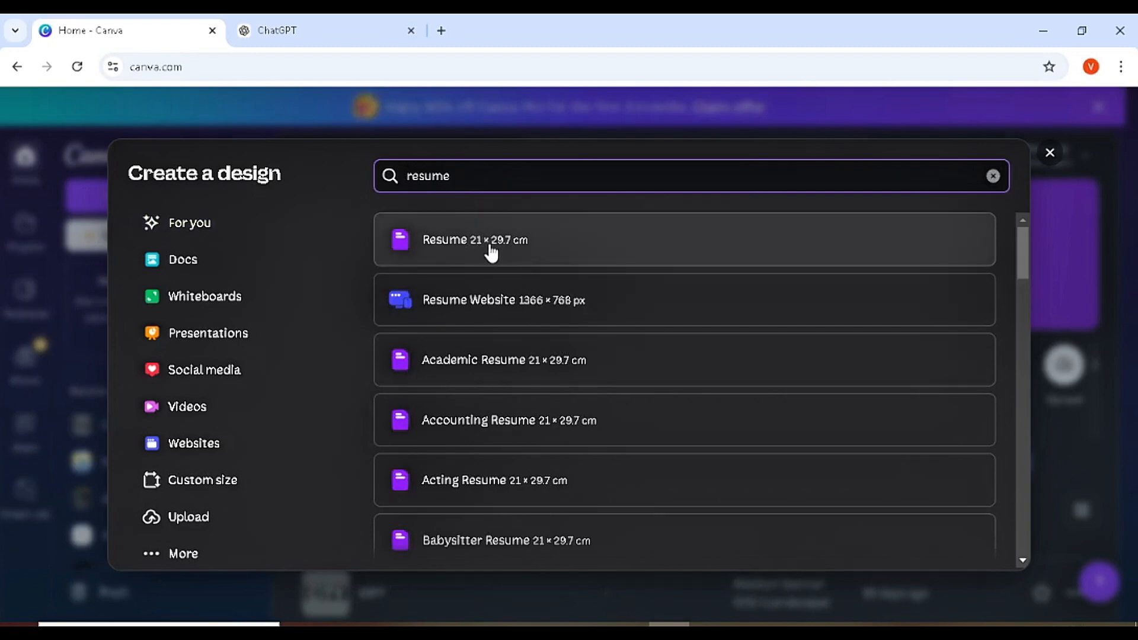
click(497, 252)
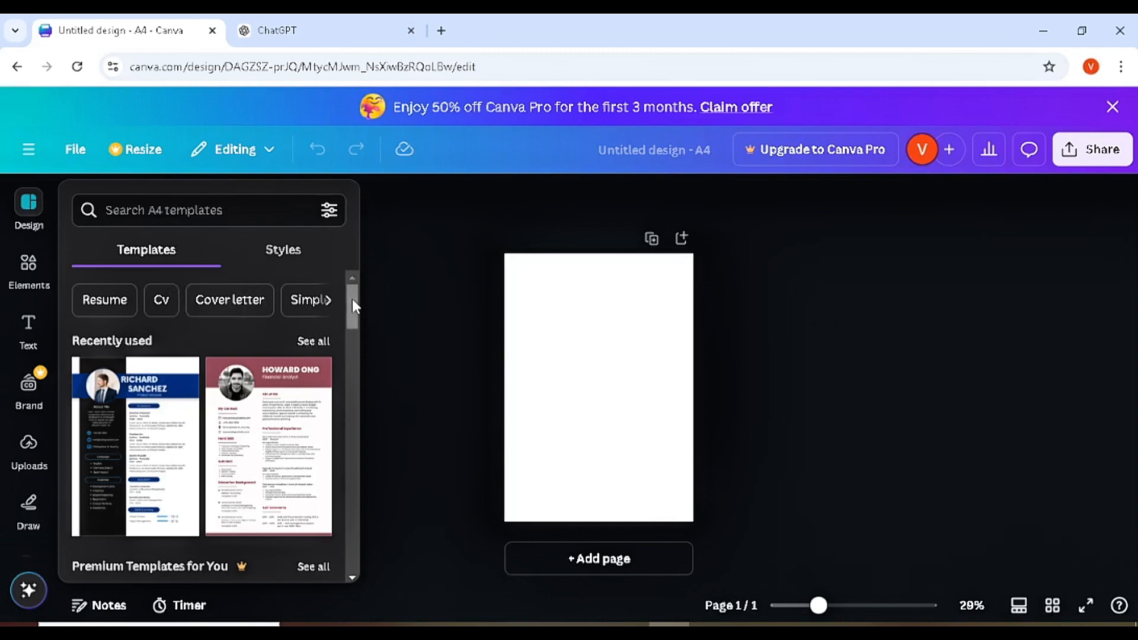
- Find and apply the Grey Modern Professional CV Resume template to the page
drag(352, 298, 341, 535)
scroll(343, 542, down, 3)
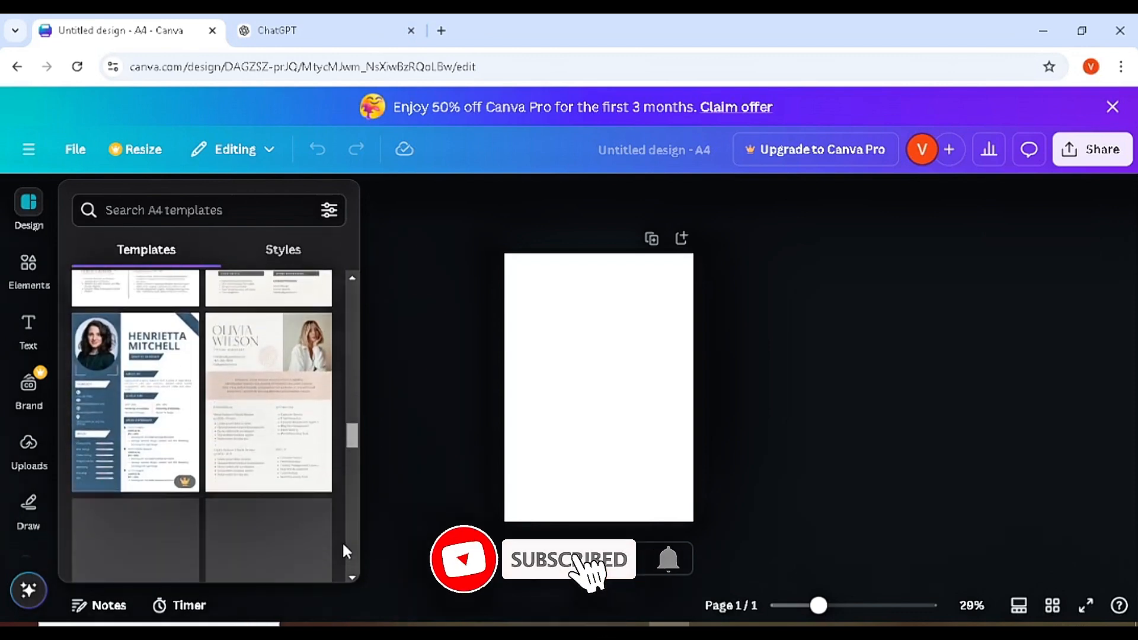
drag(349, 437, 347, 536)
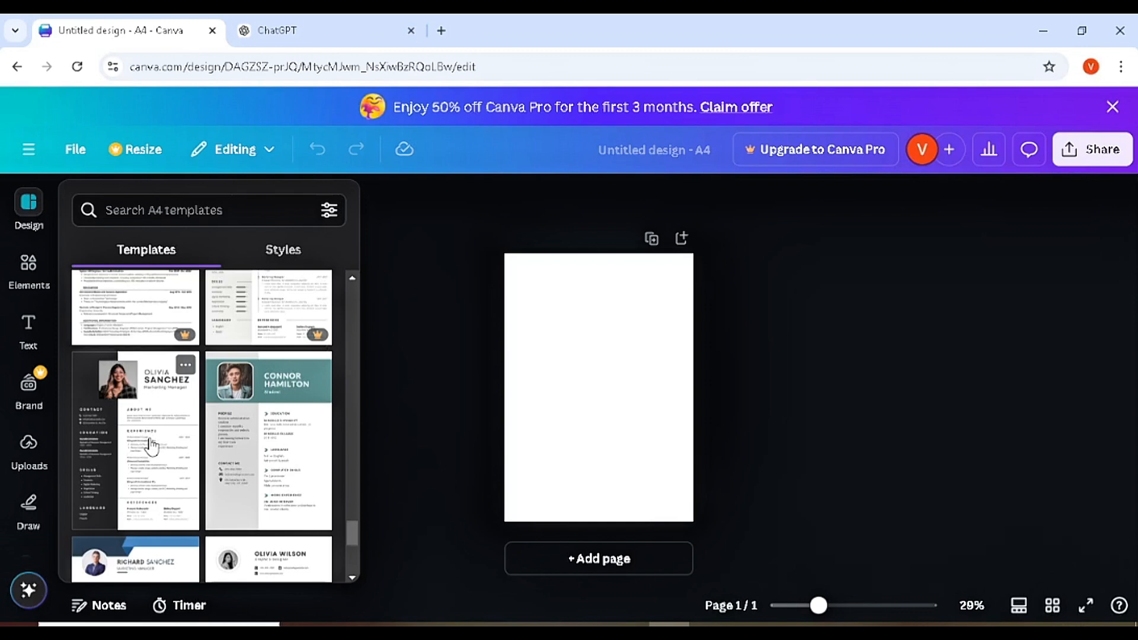
click(151, 445)
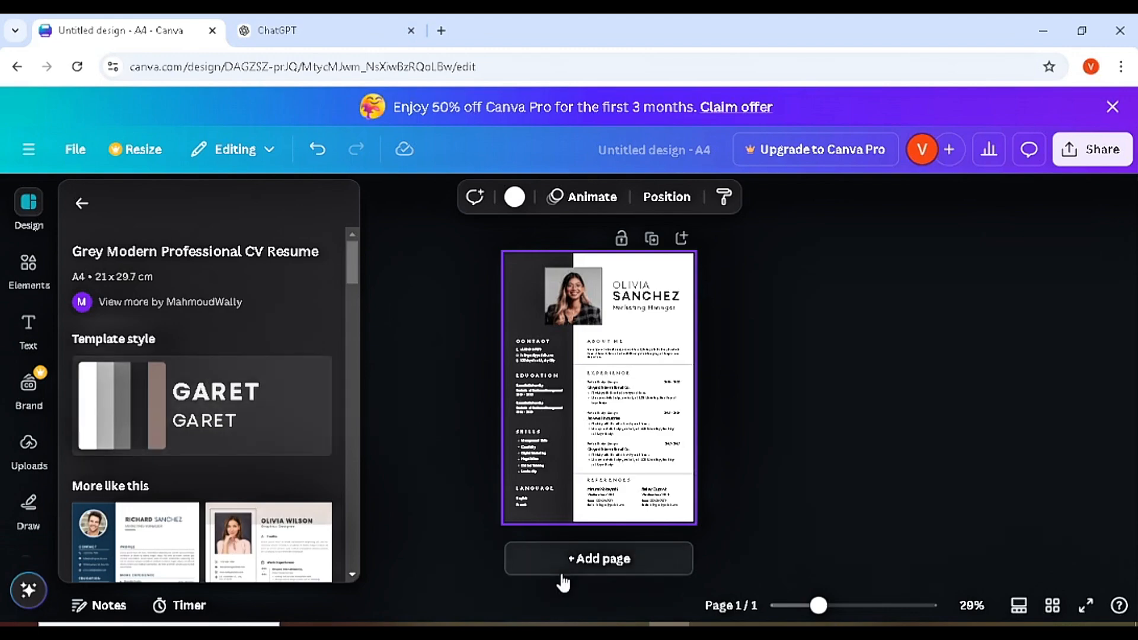
- Zoom the resume page in, then switch to the ChatGPT browser tab
click(819, 606)
mouse_move(819, 606)
mouse_down()
mouse_move(863, 605)
mouse_move(838, 605)
mouse_up()
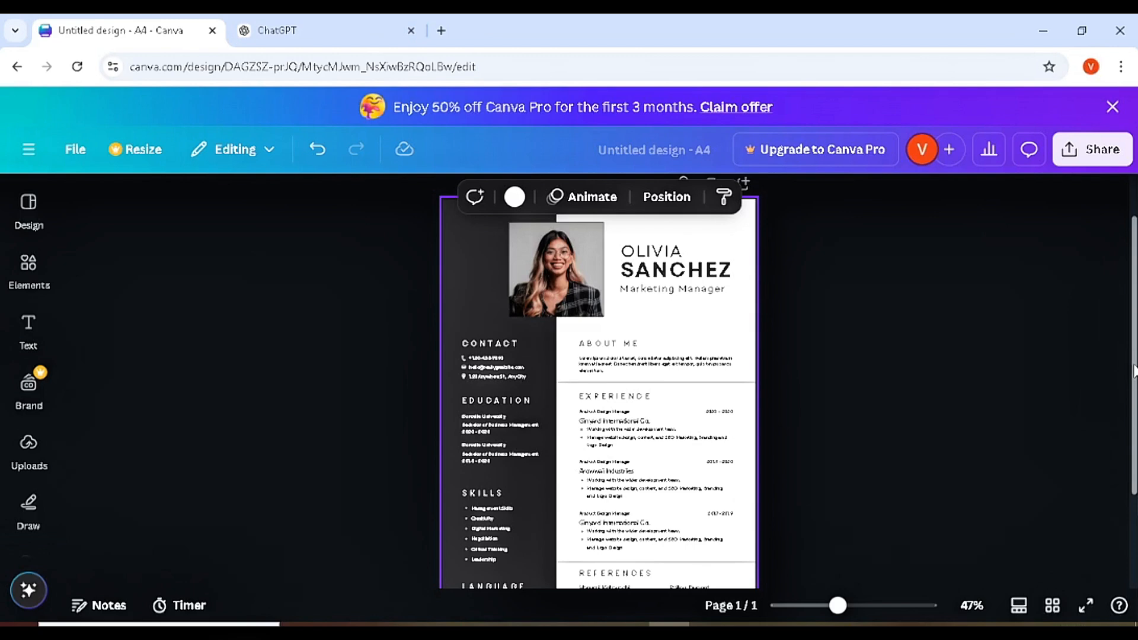
click(342, 22)
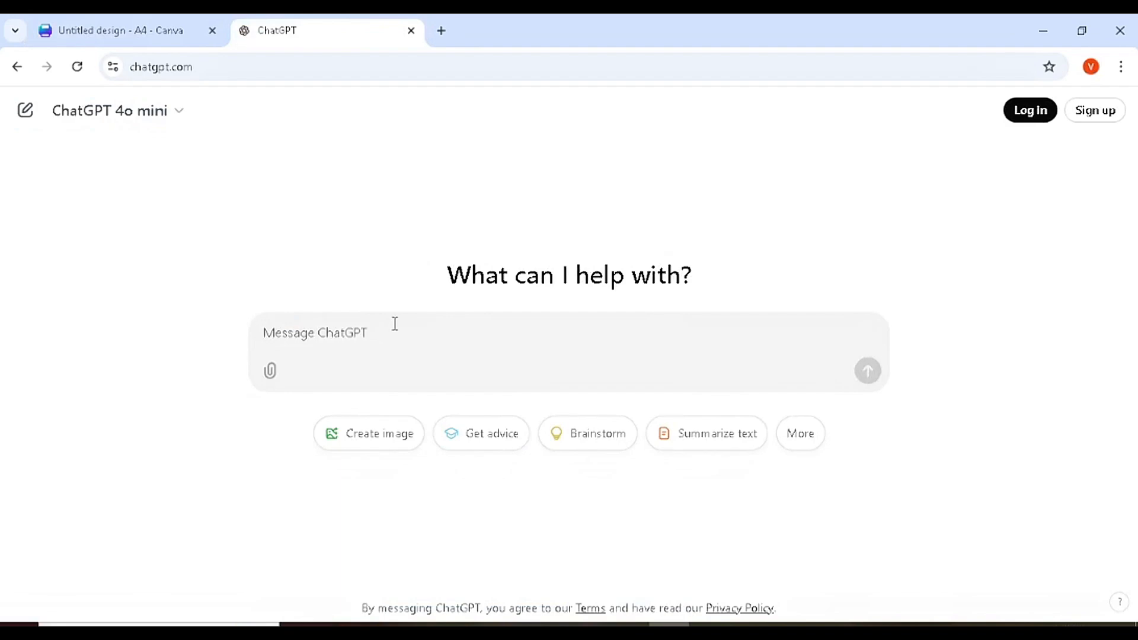
- Ask ChatGPT for an outstanding Financial officer resume for HALO Industries, noting only a school degree
text(write me a )
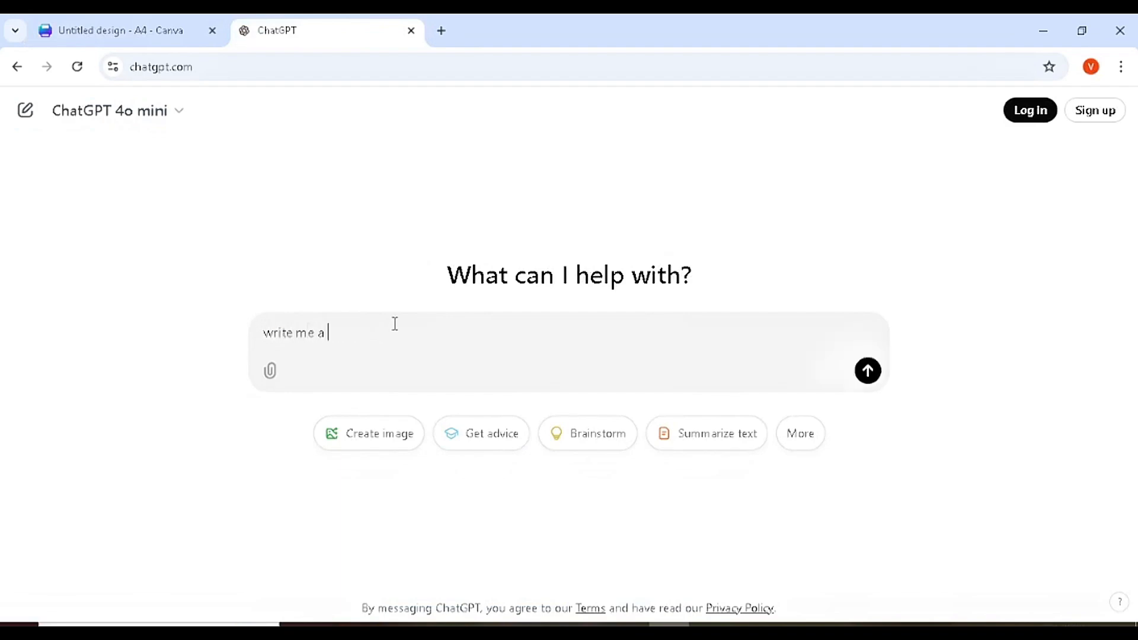
text(nice experience to use in my j)
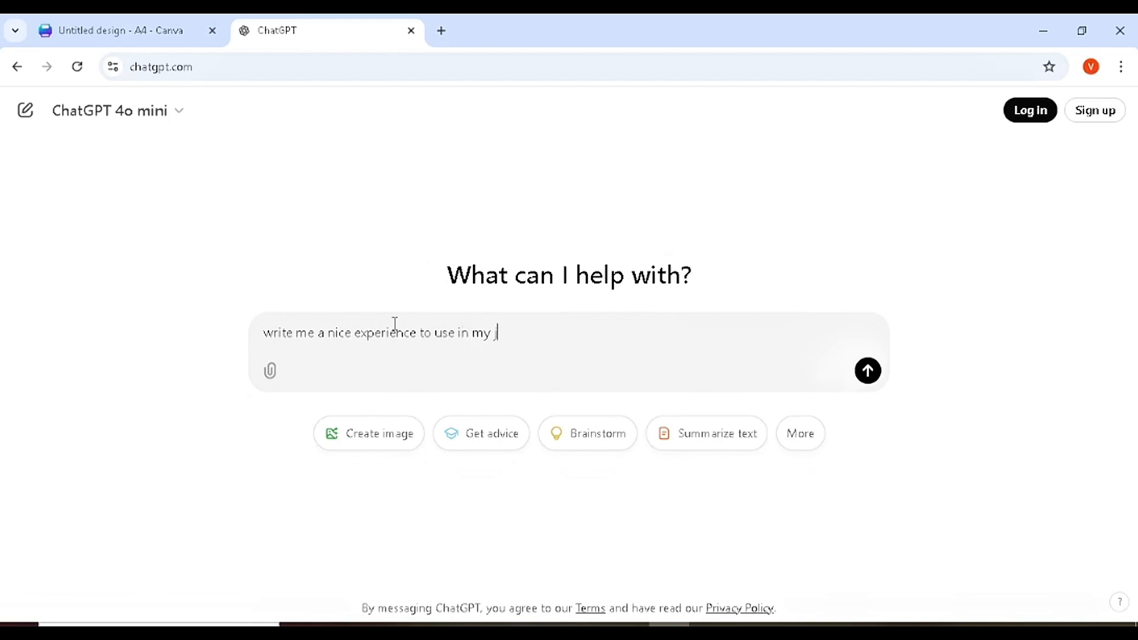
text(ob resume for the role of )
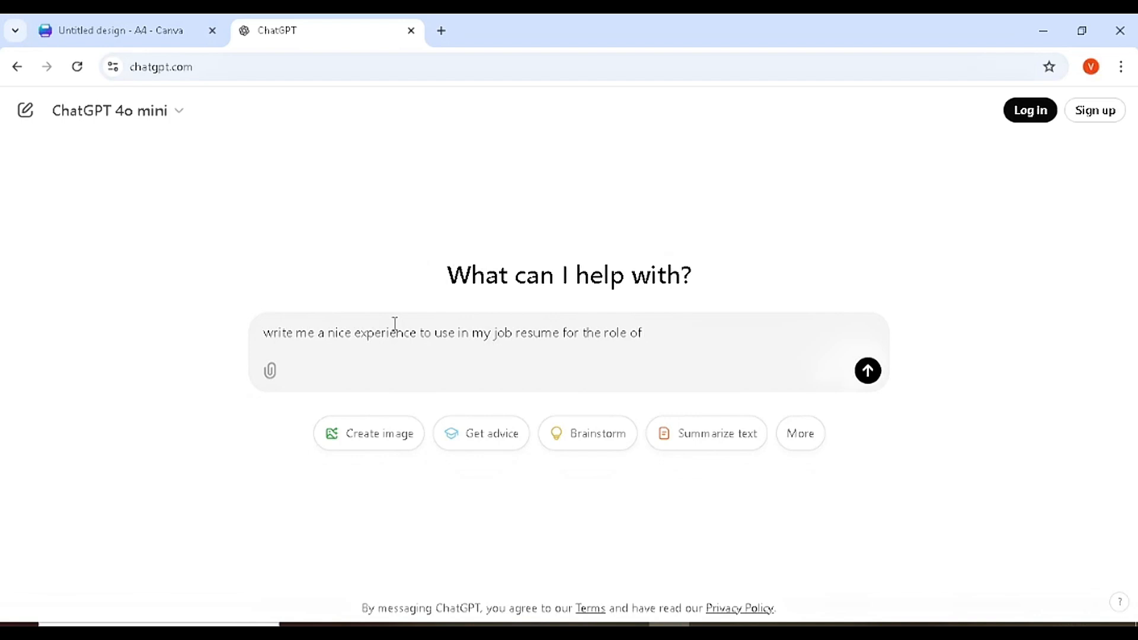
text(Financial officer in HA)
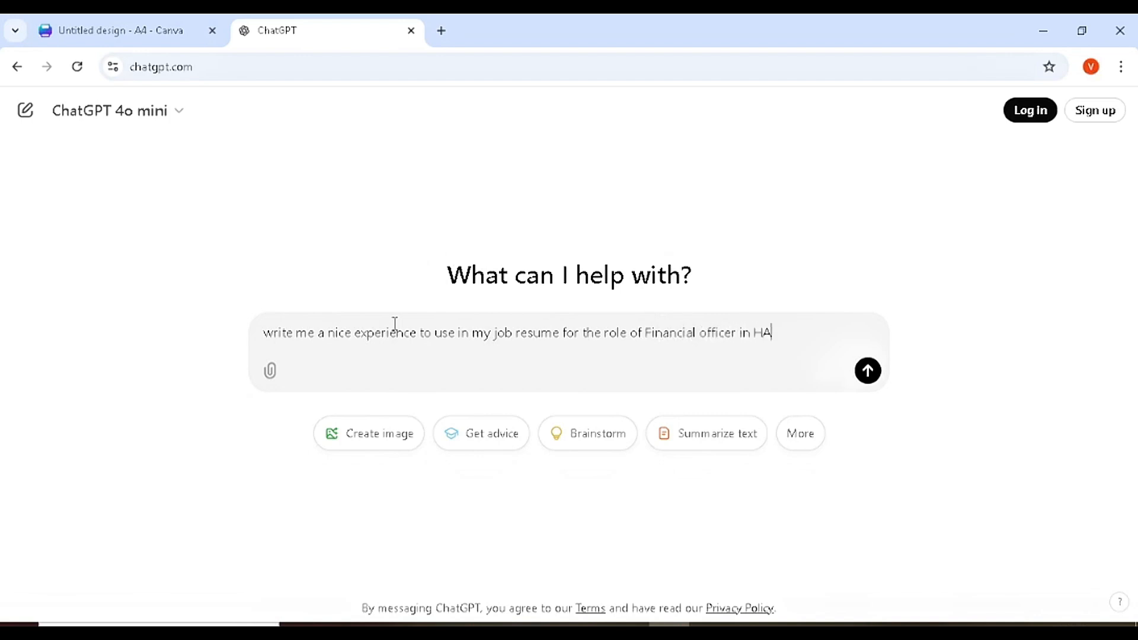
text(LO Industries ,)
key(shift+Return)
text(Please No)
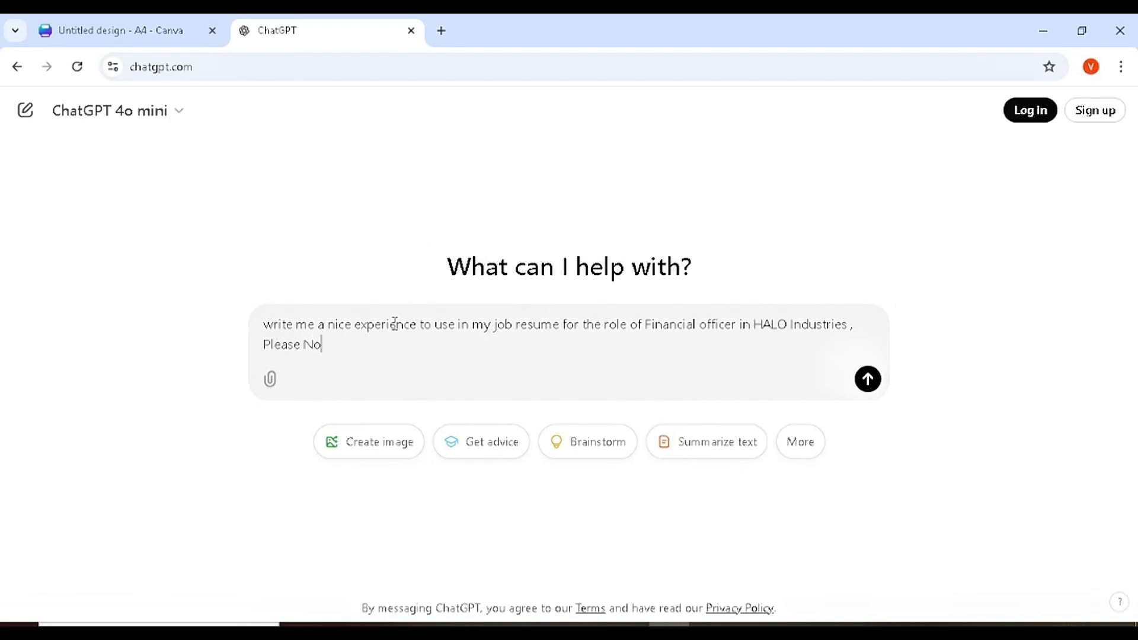
text(te I have no experience )
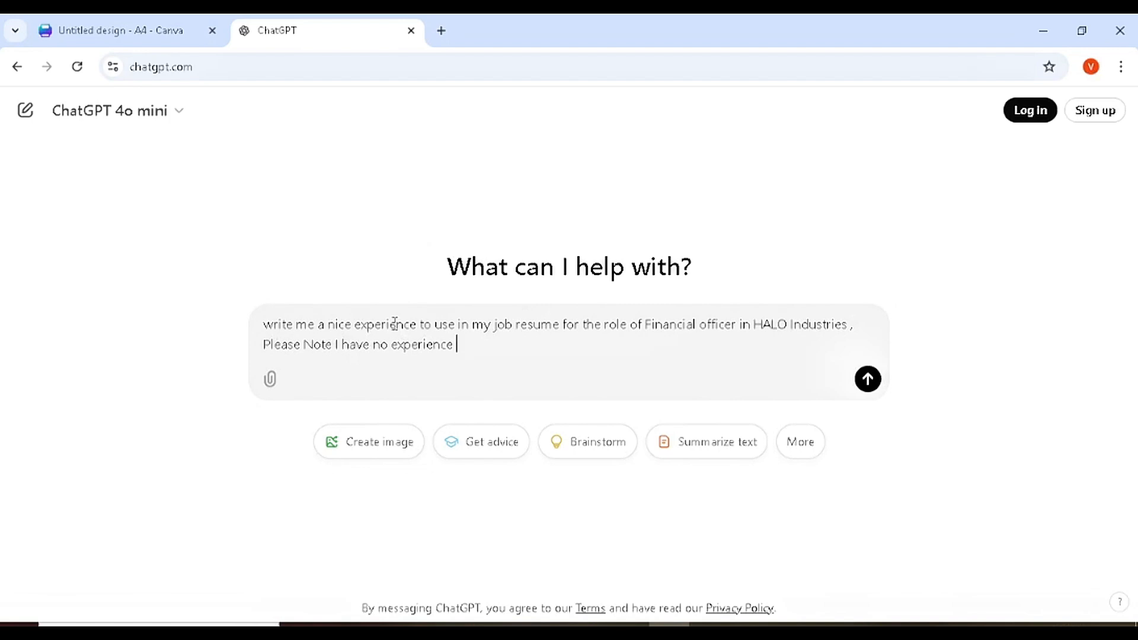
text(only a sch)
text(ool degr)
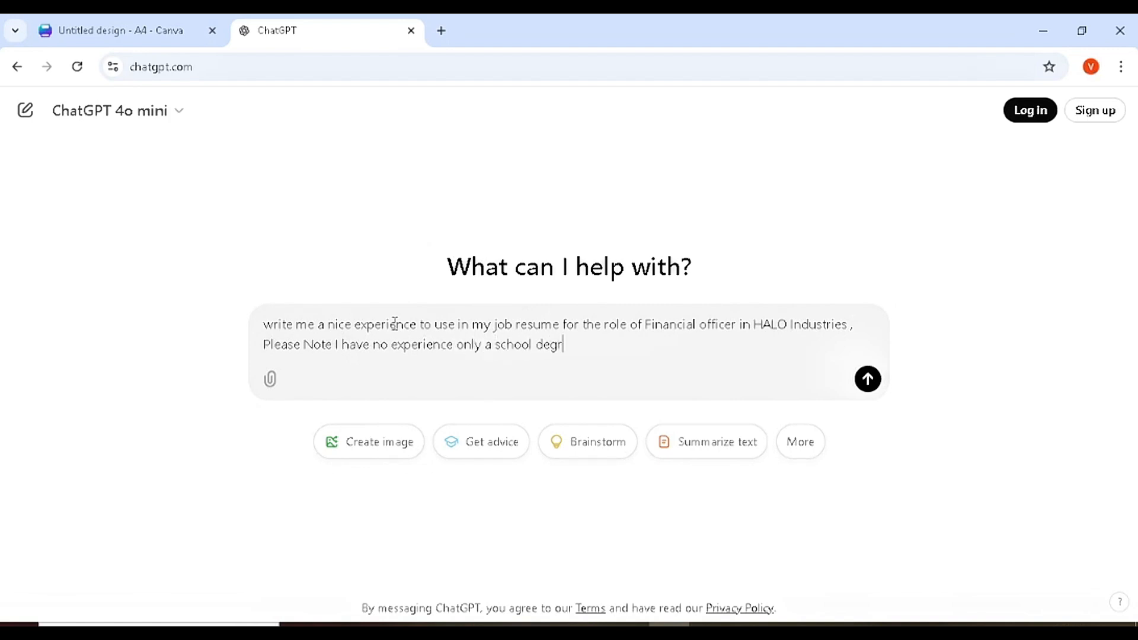
text(ee , Structure )
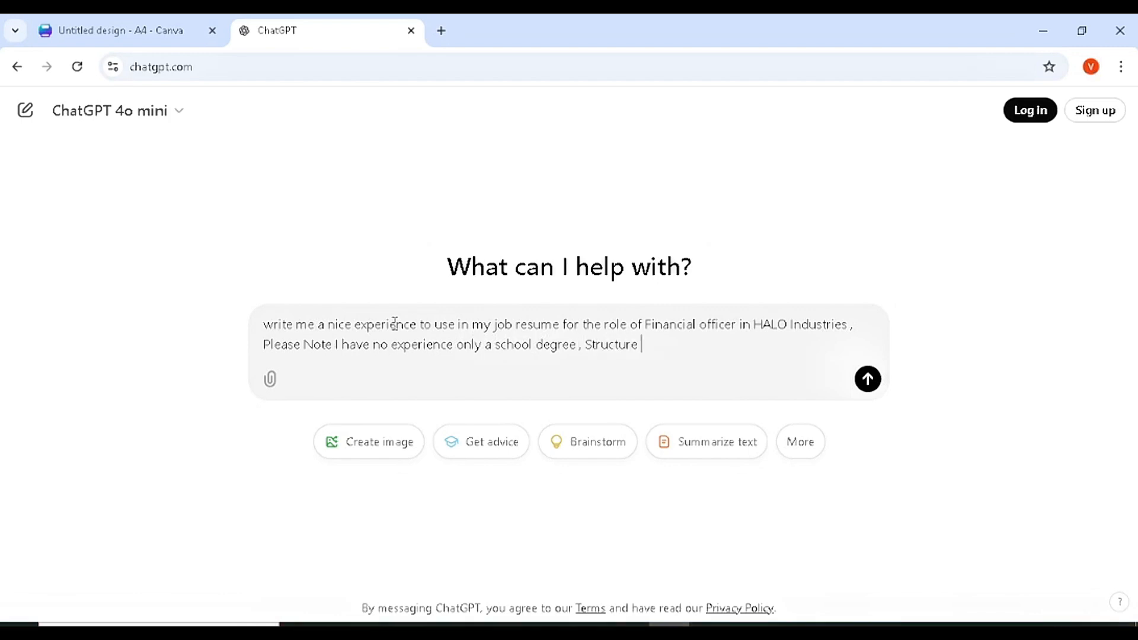
text(the resumed )
text(me in a v)
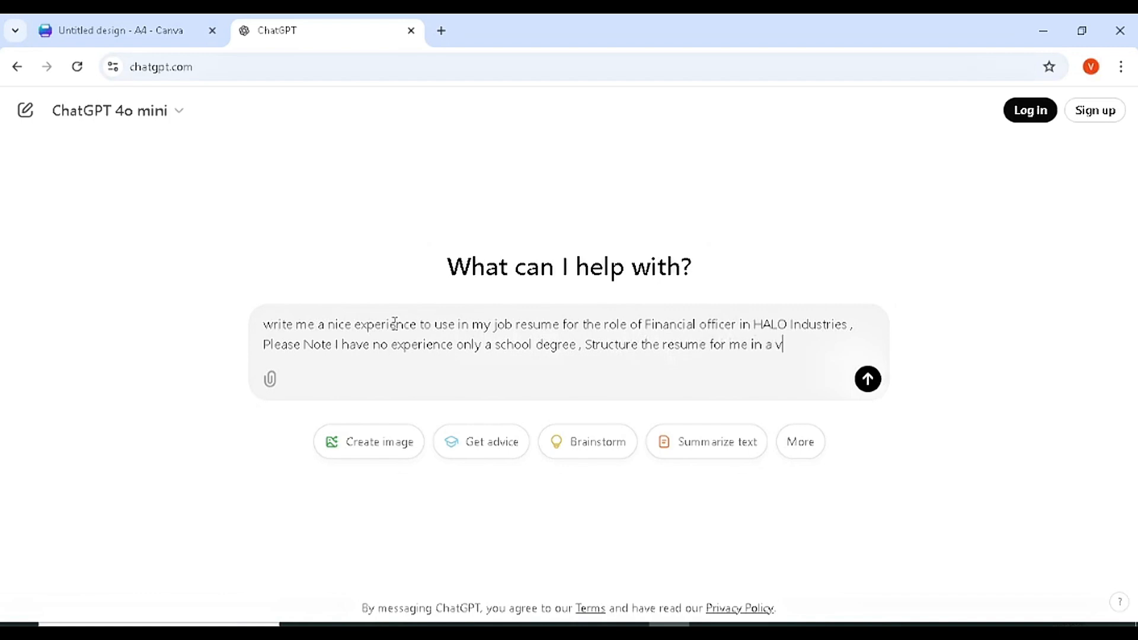
text(ery outstanding ma)
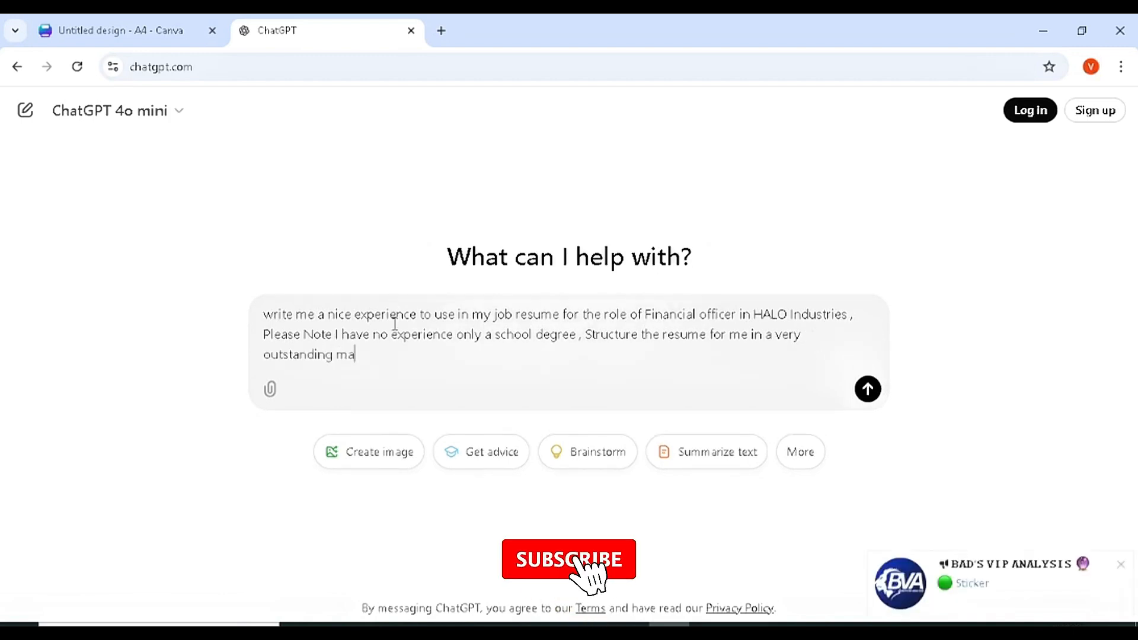
text(nner ,)
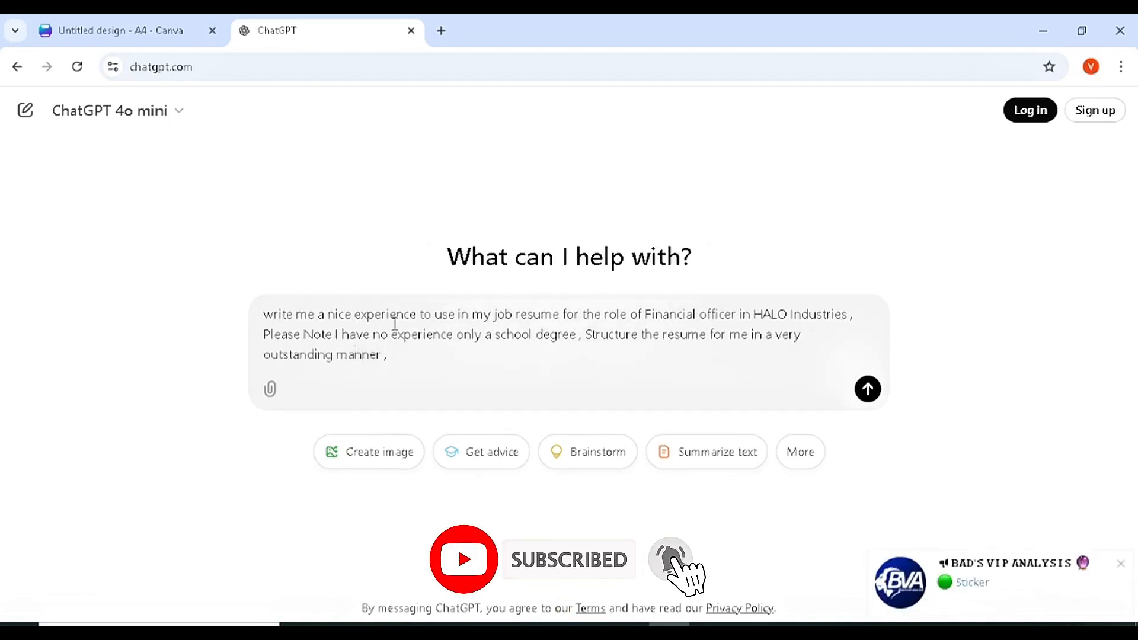
text( My name )
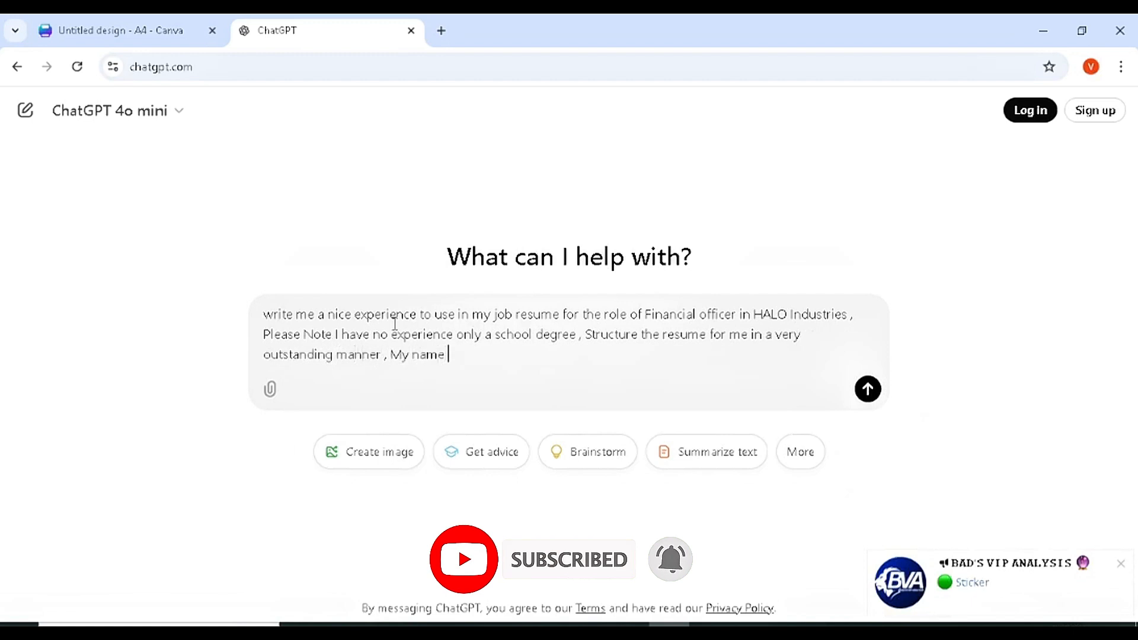
text(is KlDKES)
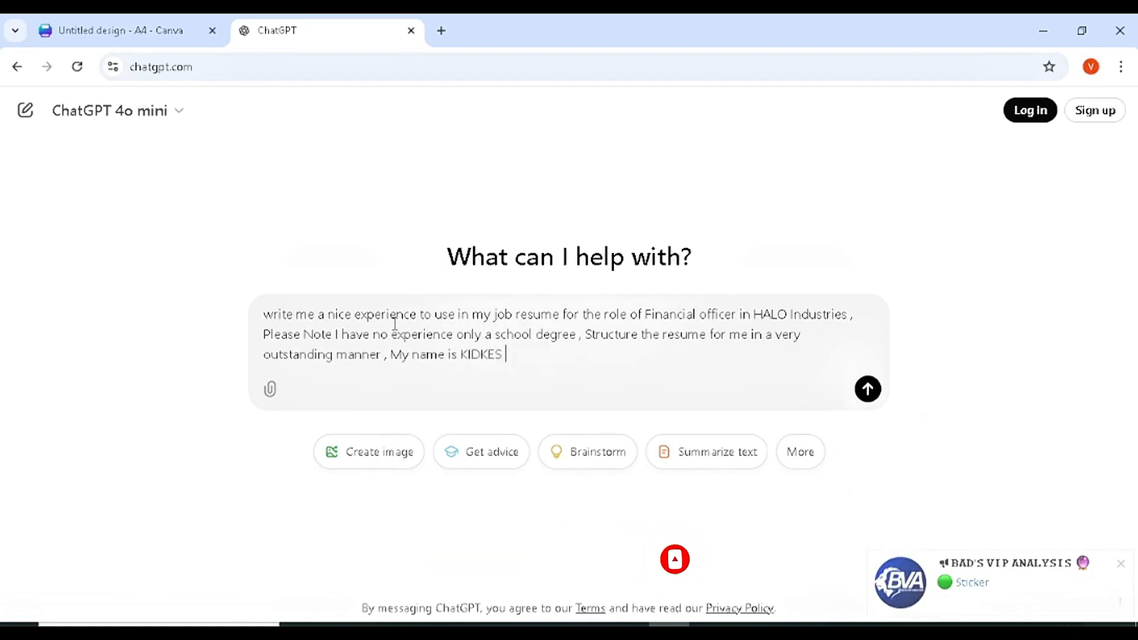
key(Return)
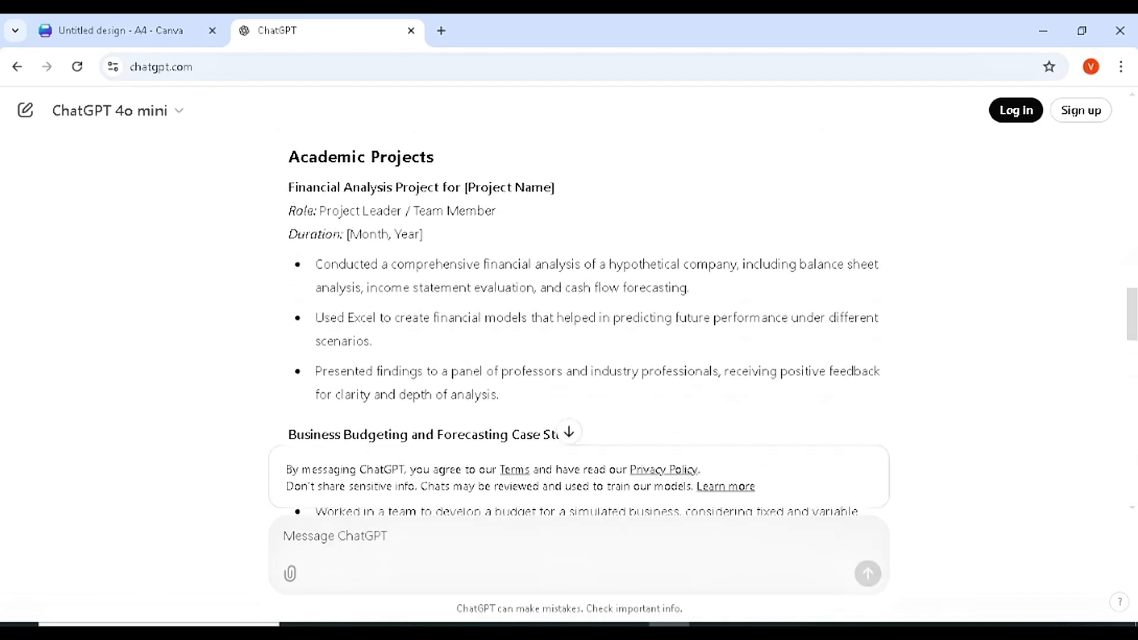
- Scroll through ChatGPT's resume answer down to the References and customization note
scroll(1133, 507, down, 5)
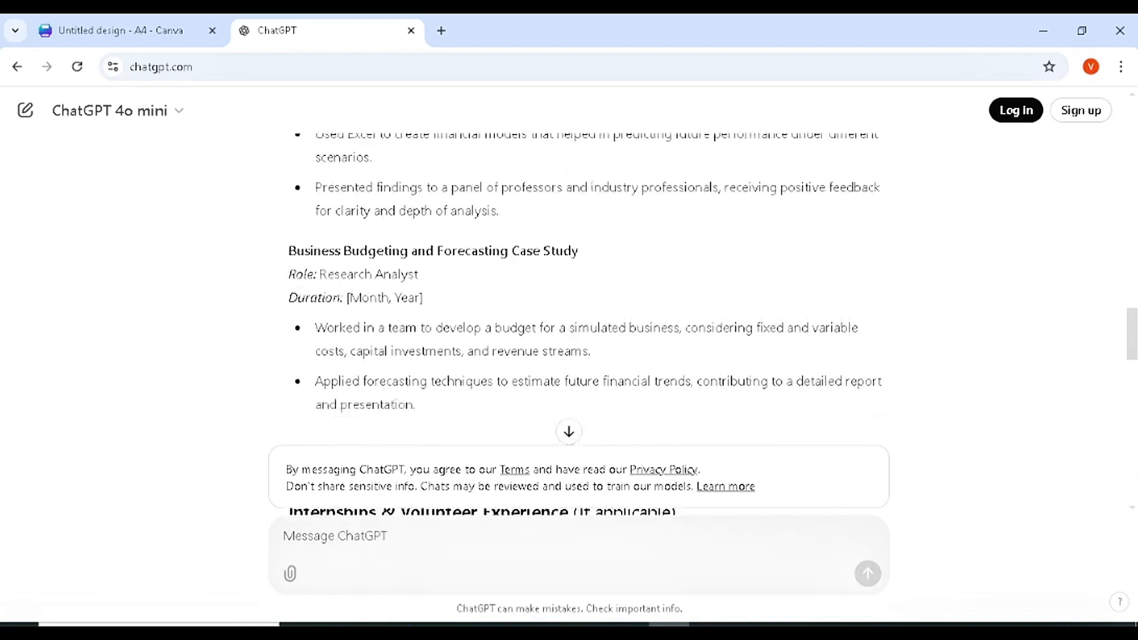
scroll(1133, 508, down, 1)
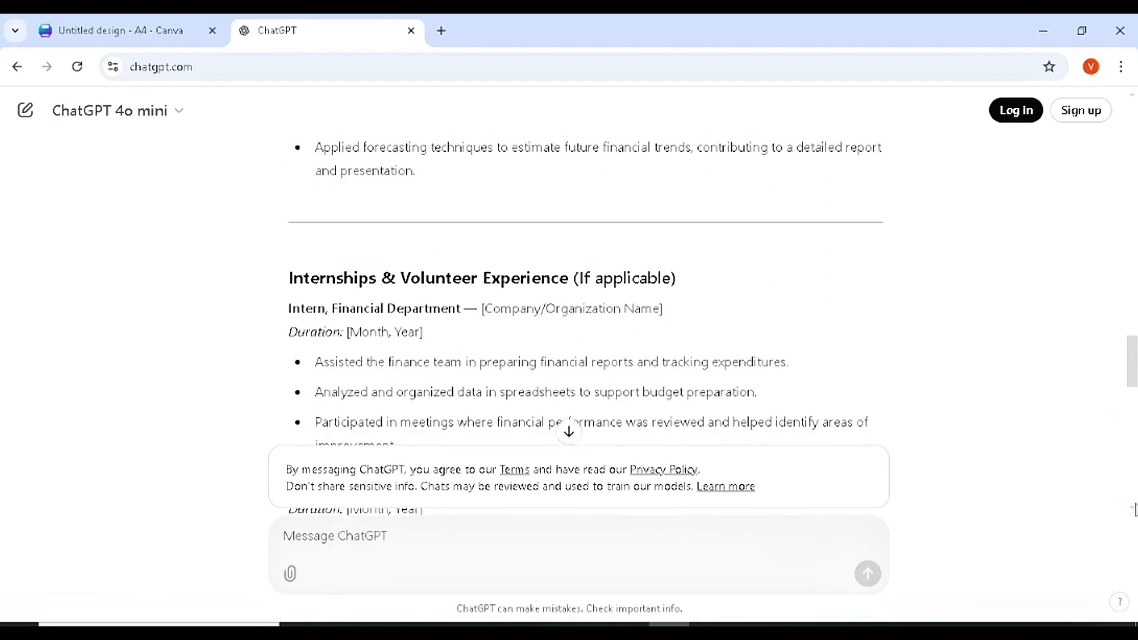
drag(1134, 361, 1133, 478)
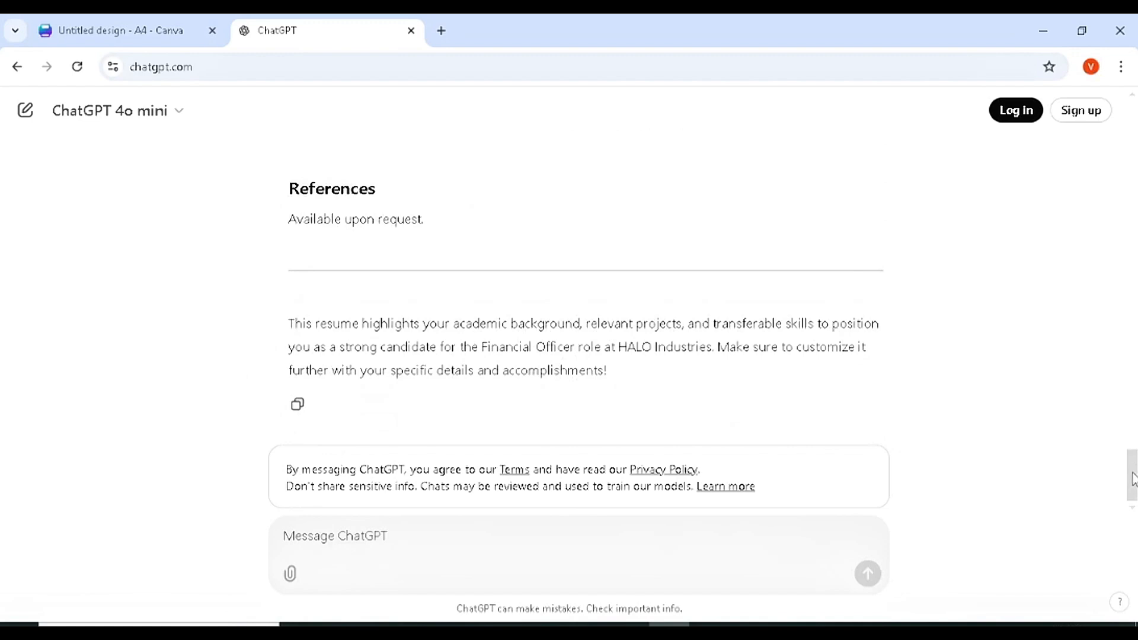
drag(1133, 480, 1135, 392)
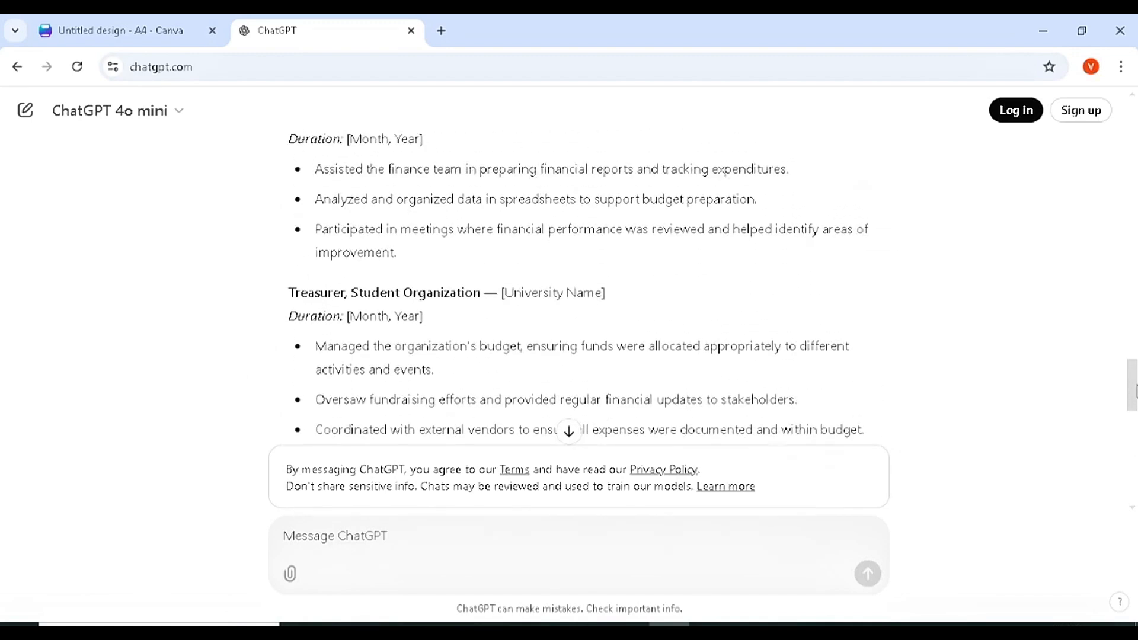
- Back in Canva, delete the template's sample portrait and show the Uploads panel
click(119, 31)
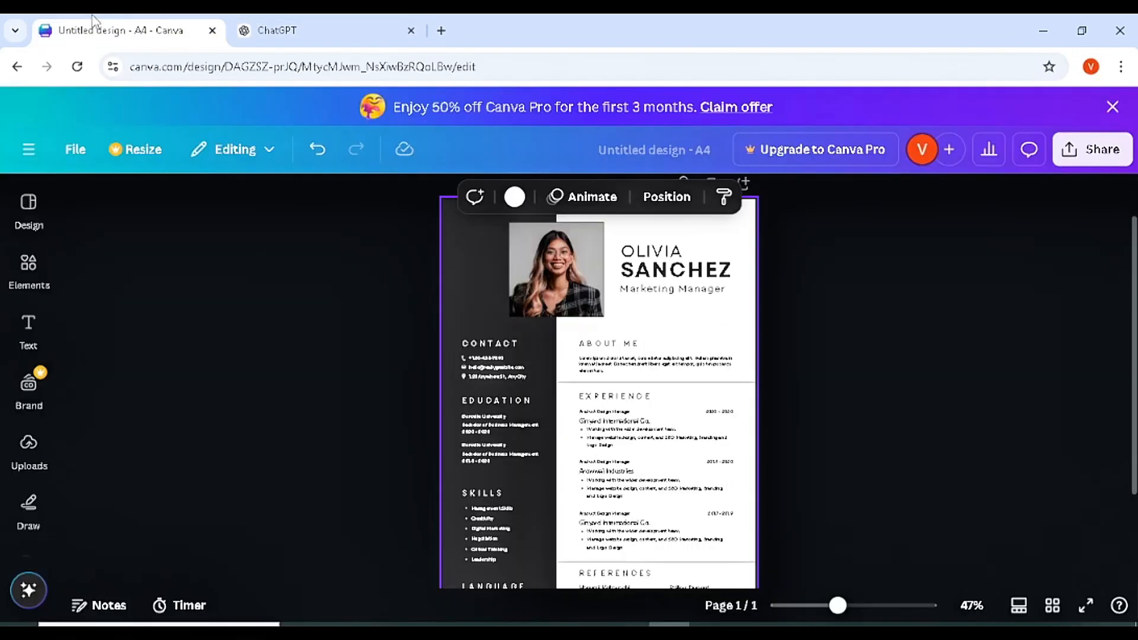
click(860, 321)
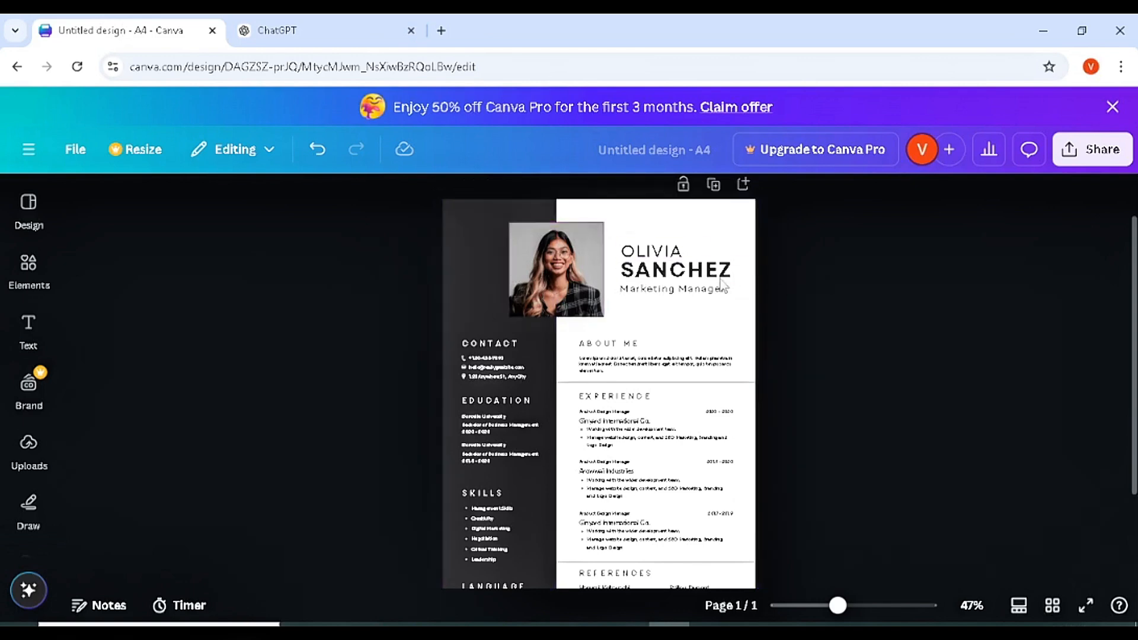
click(562, 260)
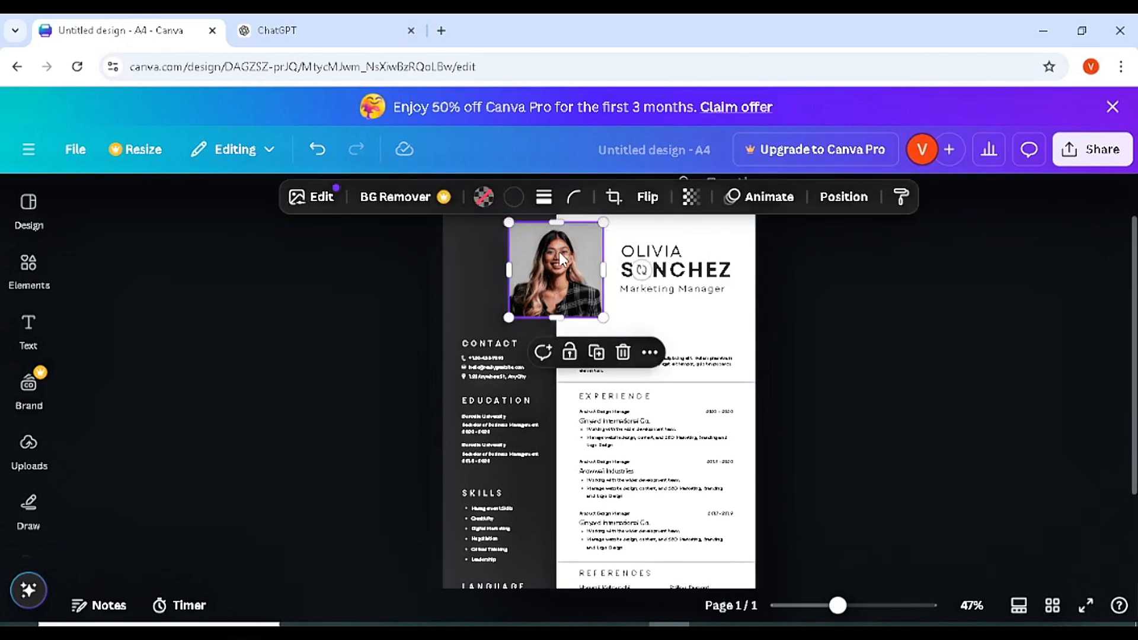
key(Delete)
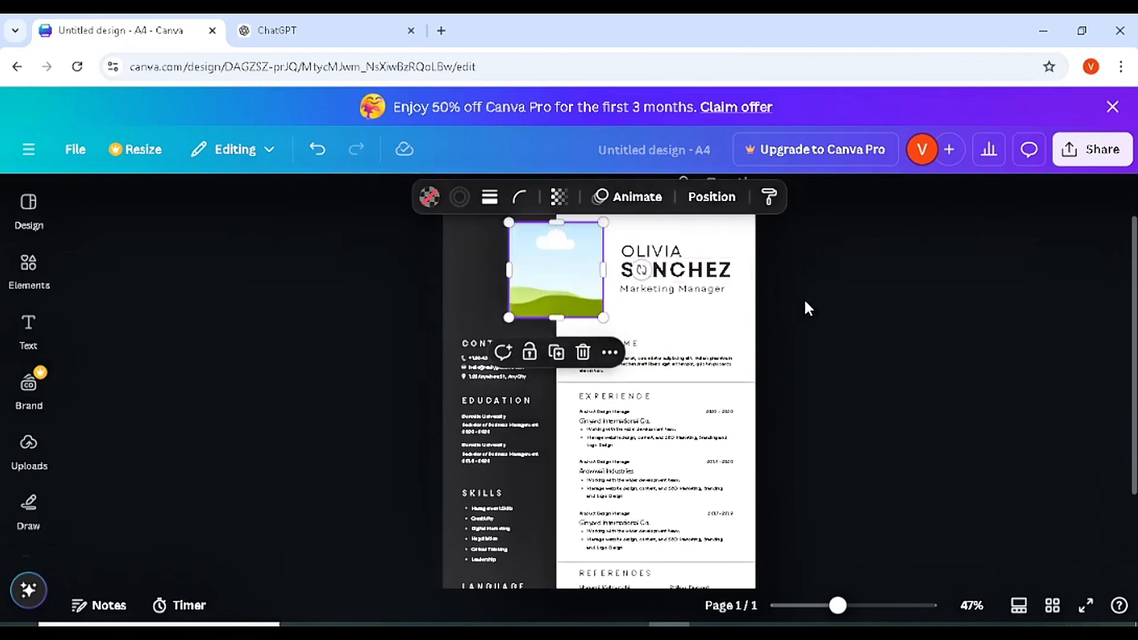
click(805, 303)
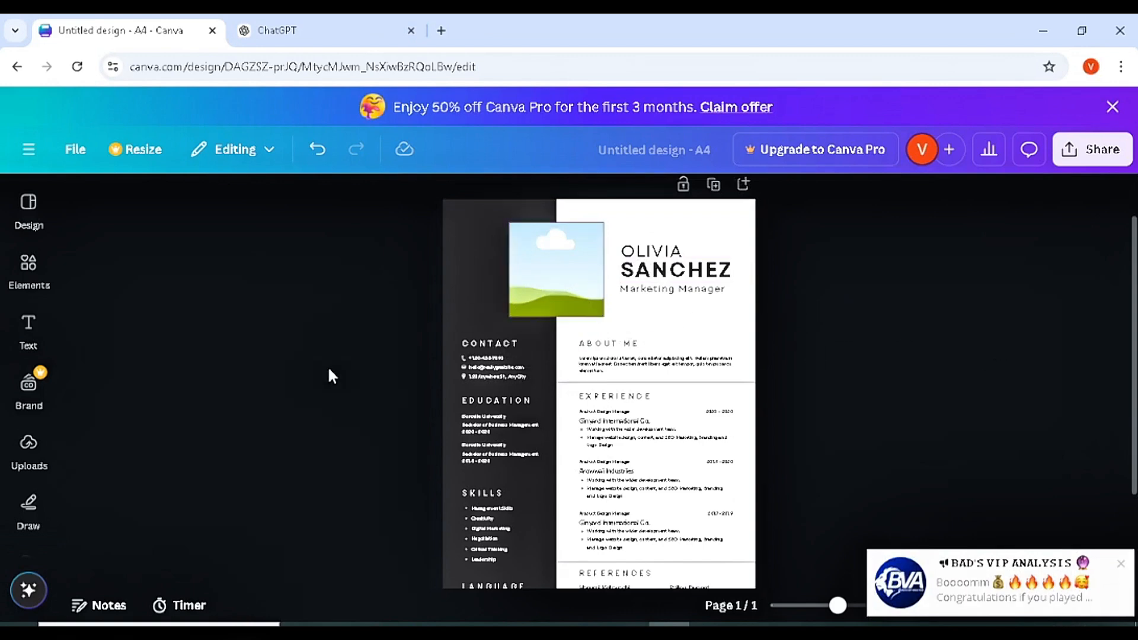
click(30, 461)
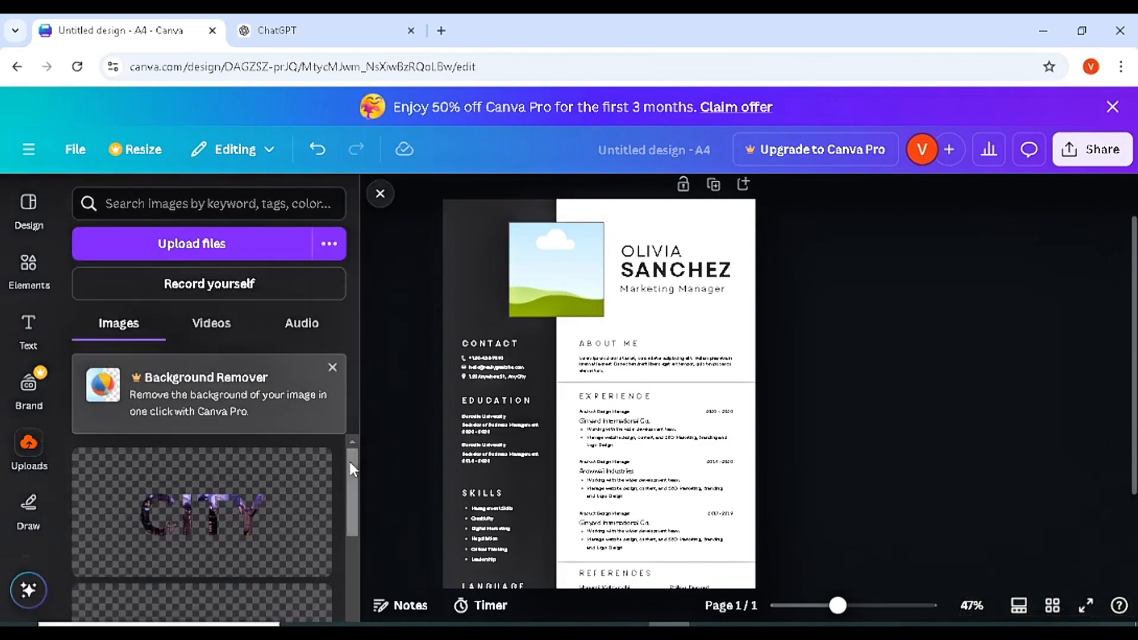
- Add the uploaded portrait, enlarge it, and position it in the top-left photo area
drag(350, 461, 341, 628)
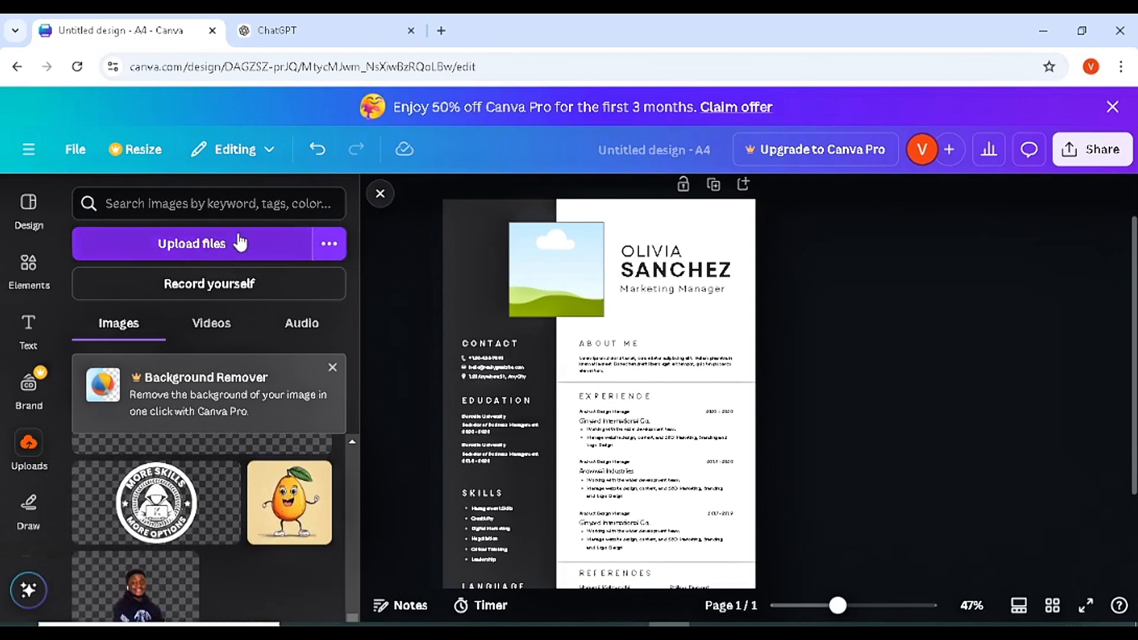
click(156, 599)
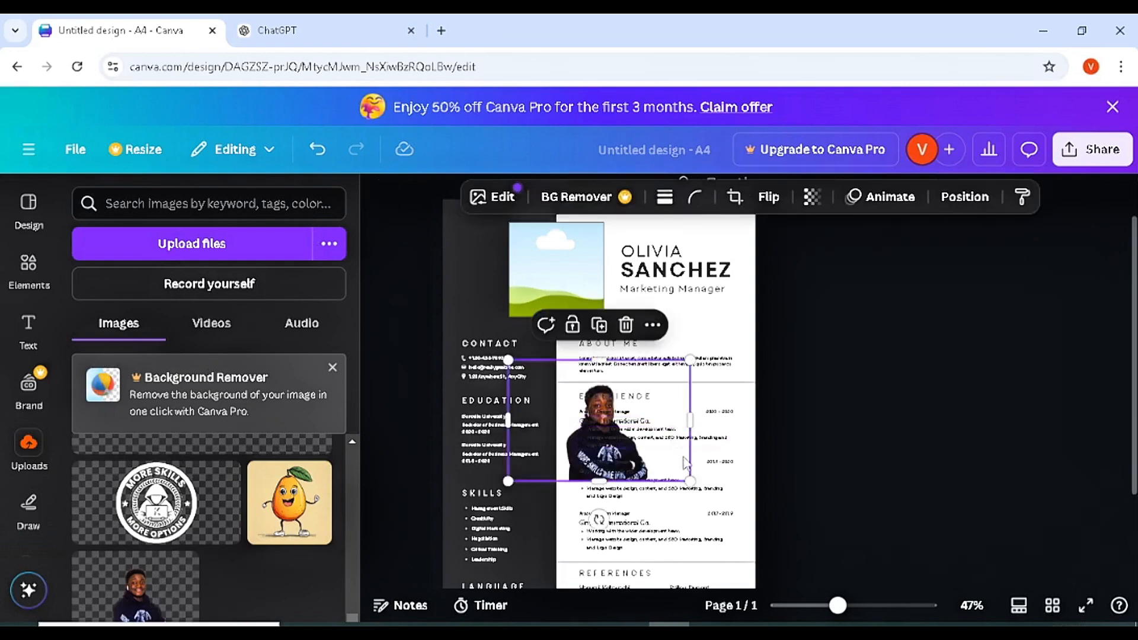
drag(681, 380, 577, 264)
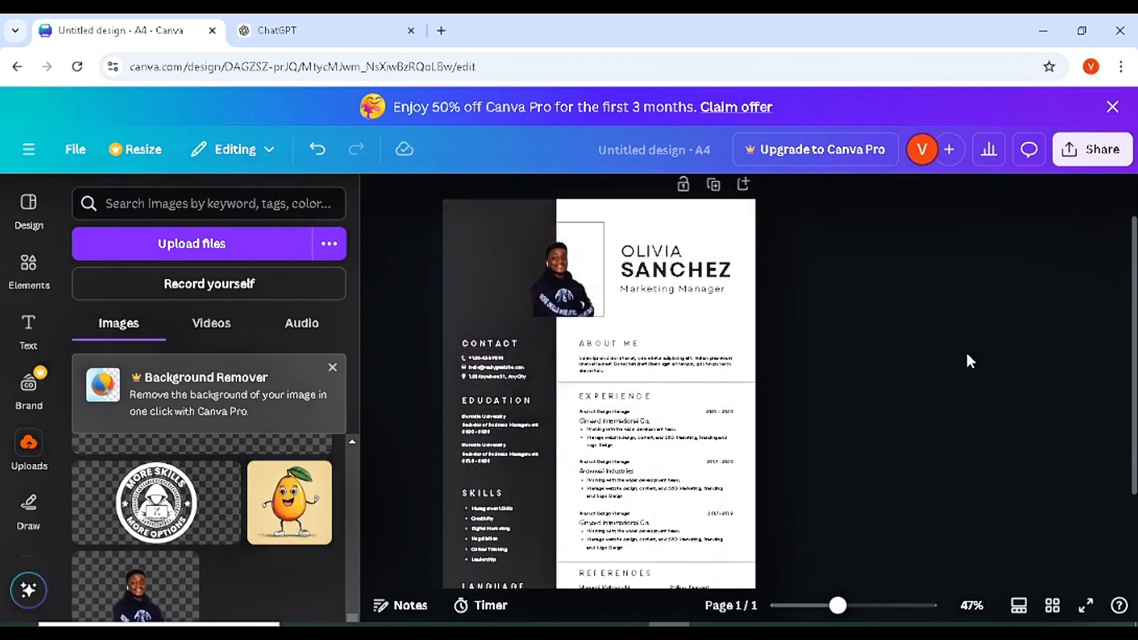
click(556, 269)
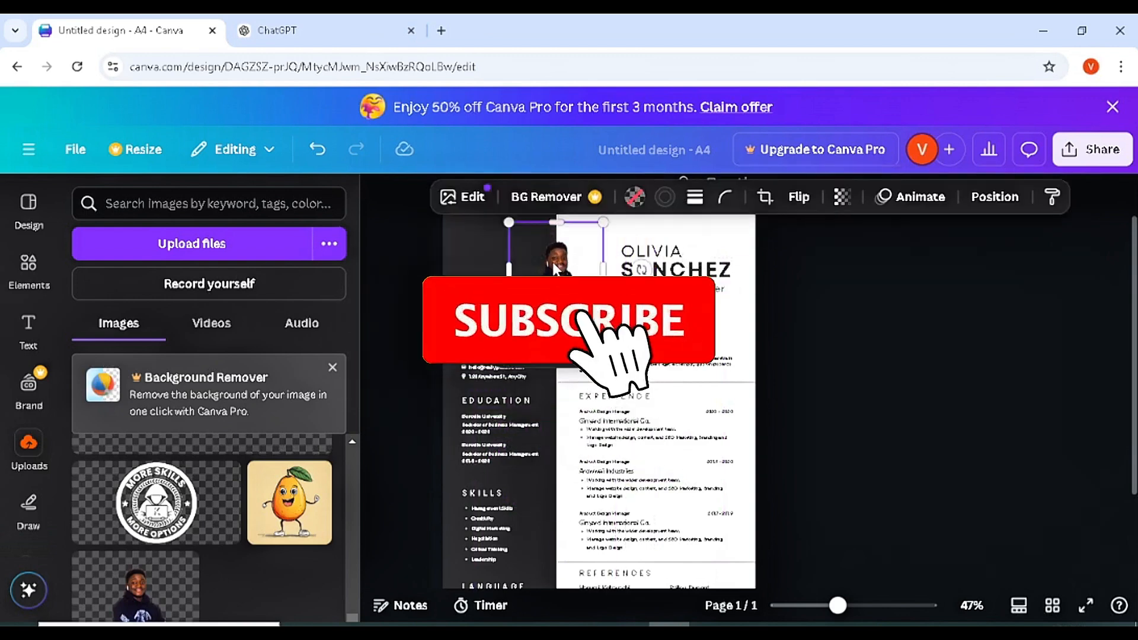
drag(603, 317, 624, 338)
mouse_move(572, 296)
mouse_down()
mouse_move(524, 285)
mouse_move(576, 307)
mouse_up()
click(872, 368)
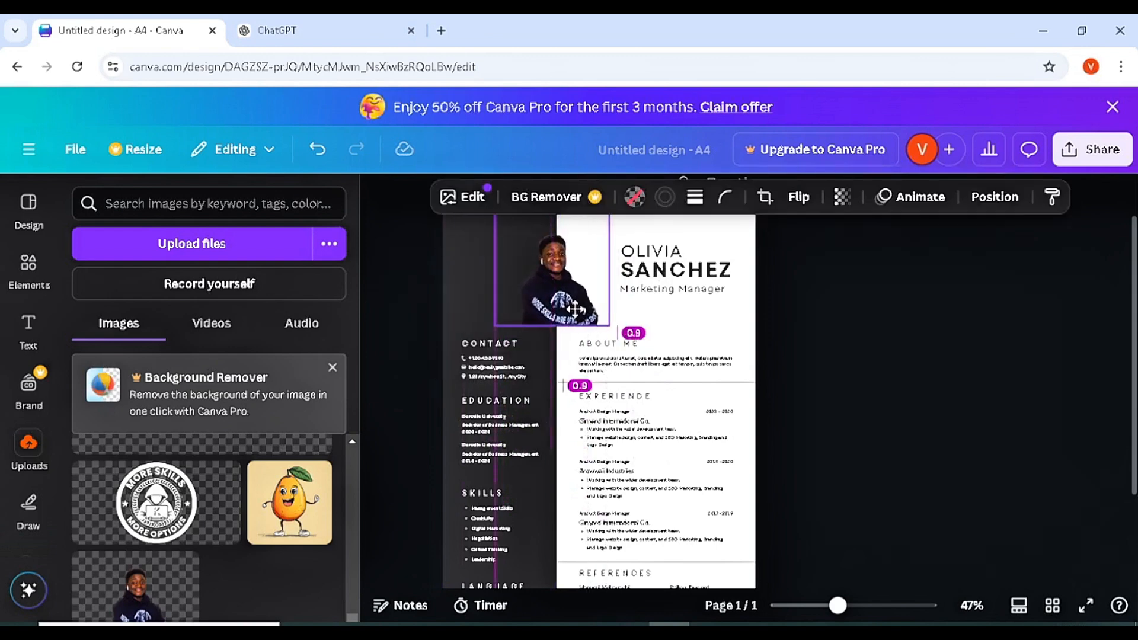
click(865, 368)
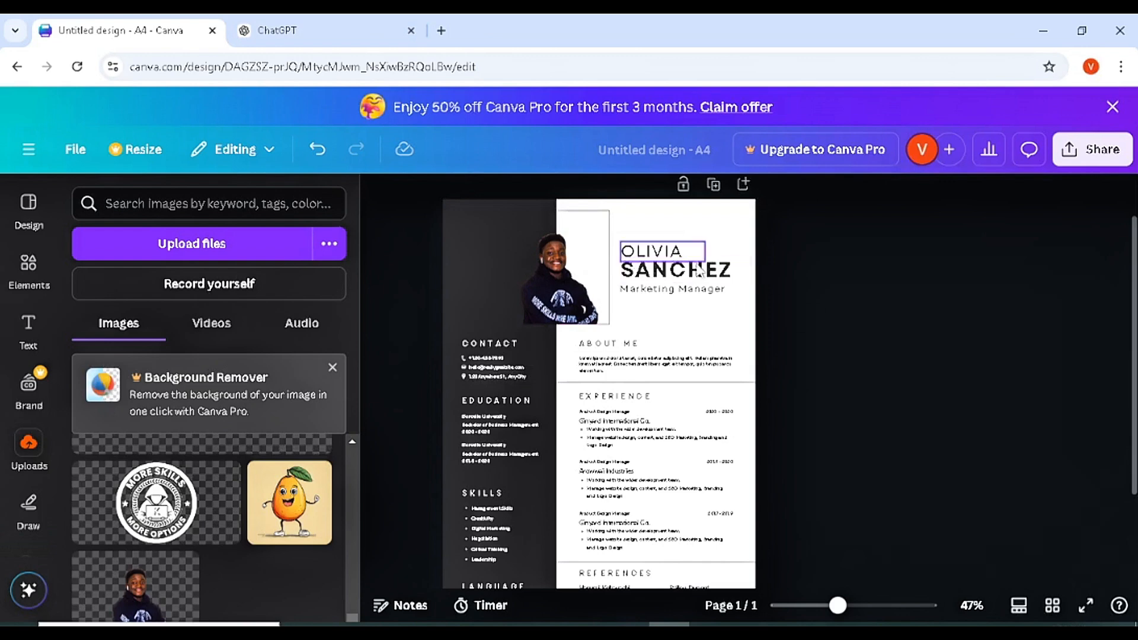
- Type the applicant's name over the sample first-name and surname heading lines
click(672, 259)
double_click(672, 256)
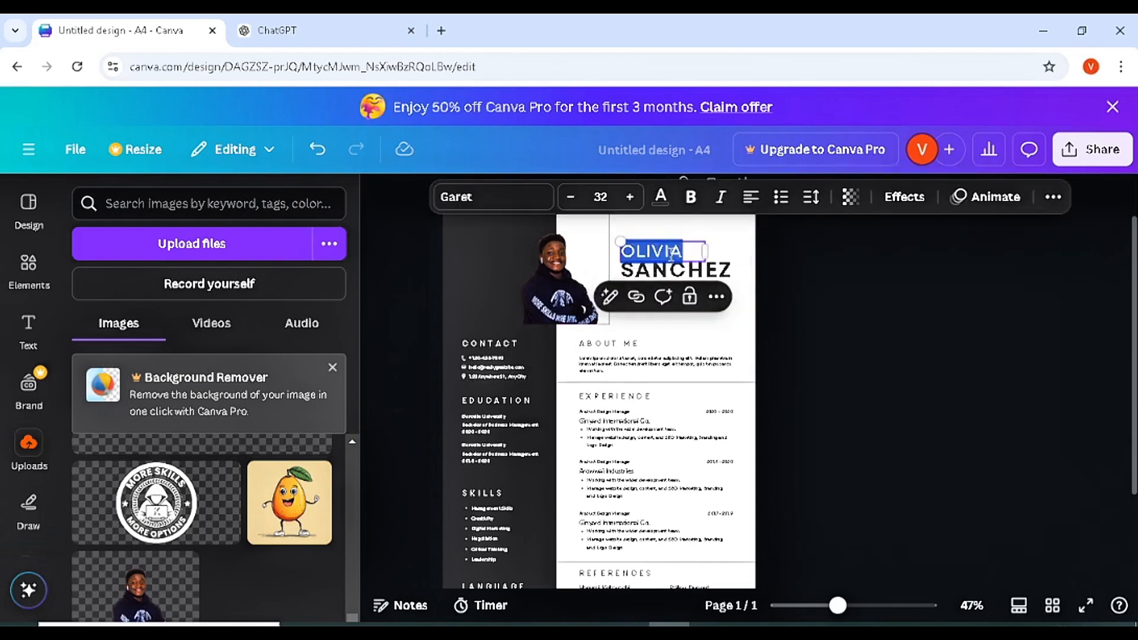
text(KIDKES)
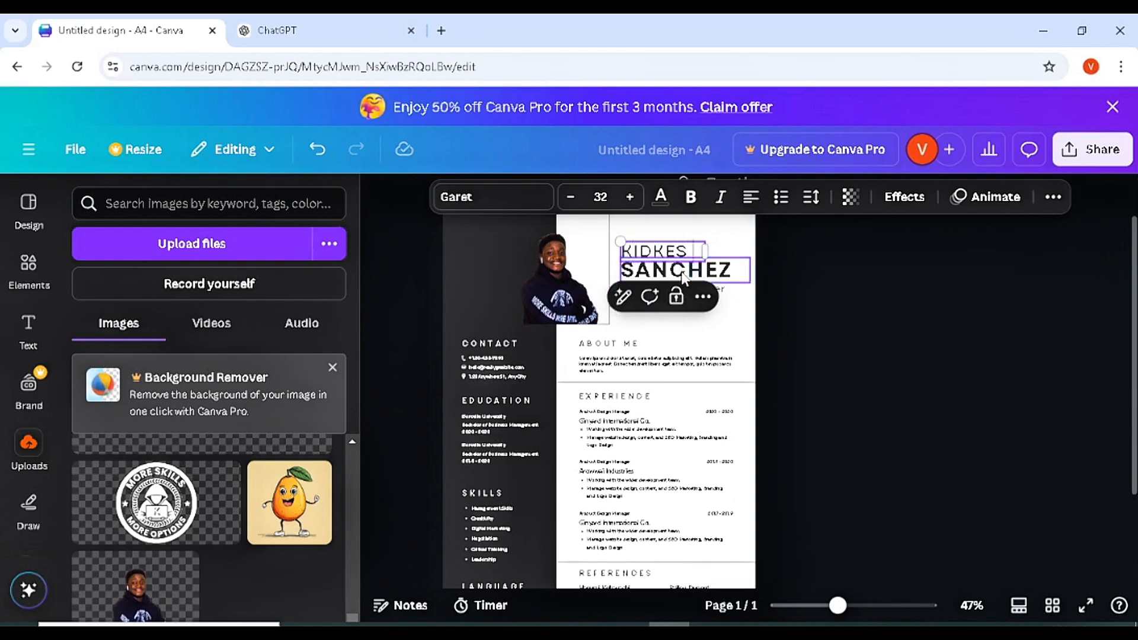
drag(621, 270, 683, 272)
double_click(682, 272)
text(Y)
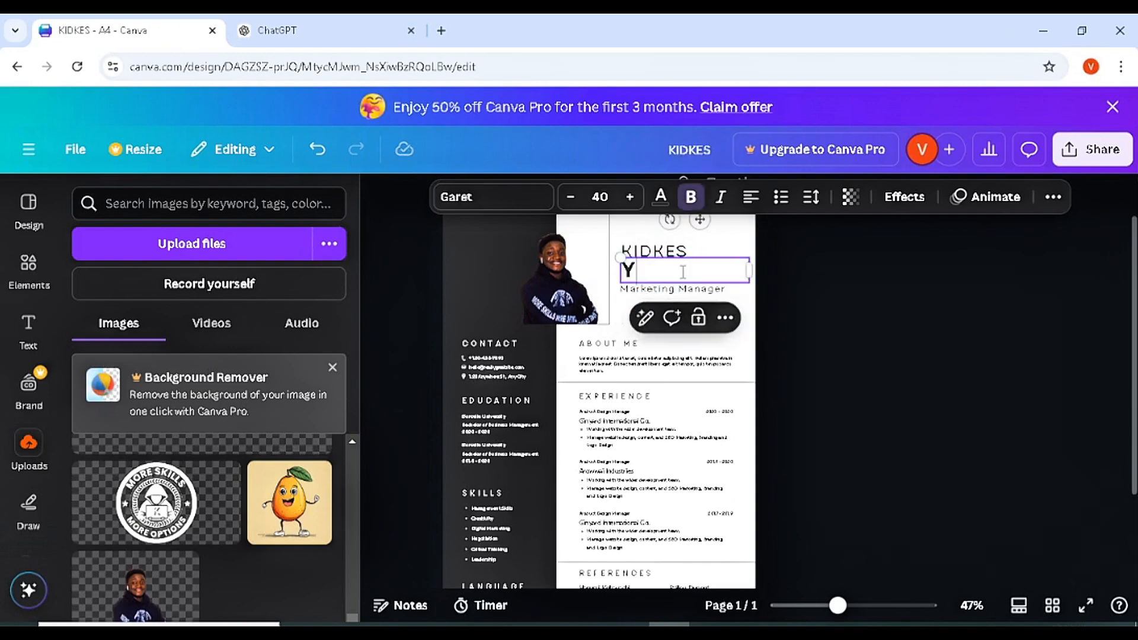
text(OUTUBR)
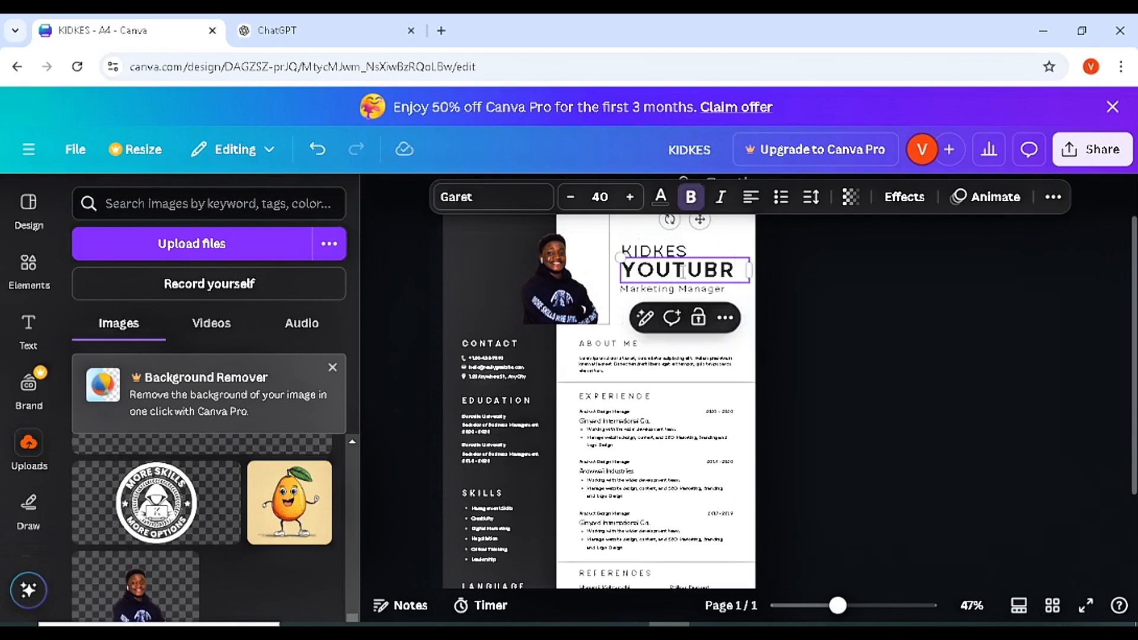
key(BackSpace)
text(E)
click(813, 292)
click(712, 270)
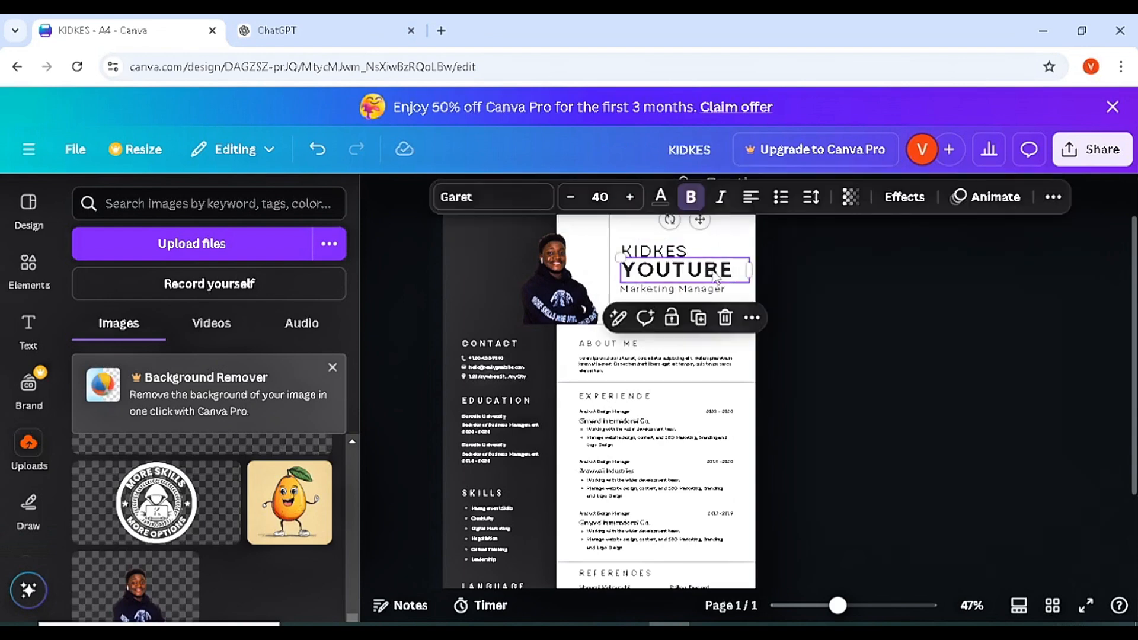
double_click(712, 269)
- Retype both heading lines with the applicant's full first name and surname
click(673, 252)
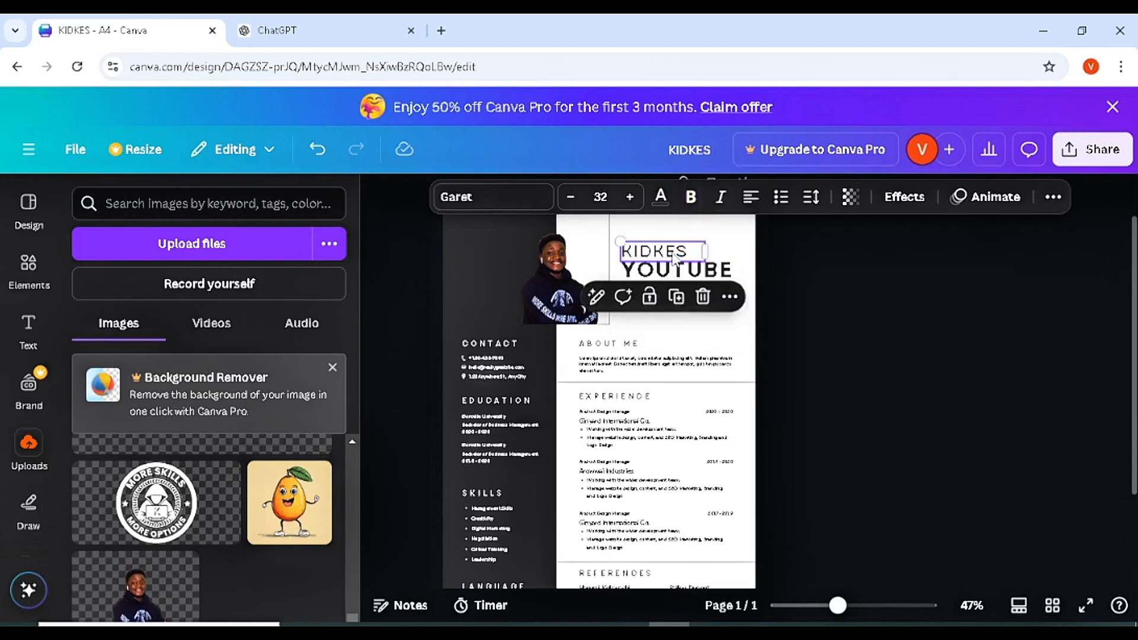
double_click(672, 252)
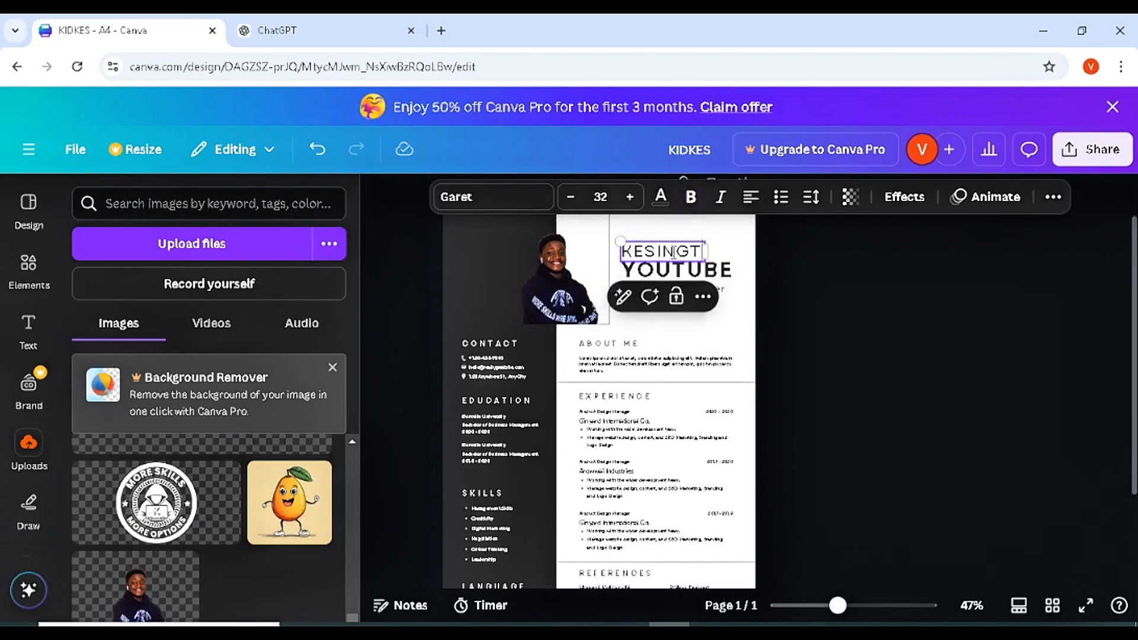
click(705, 266)
double_click(706, 268)
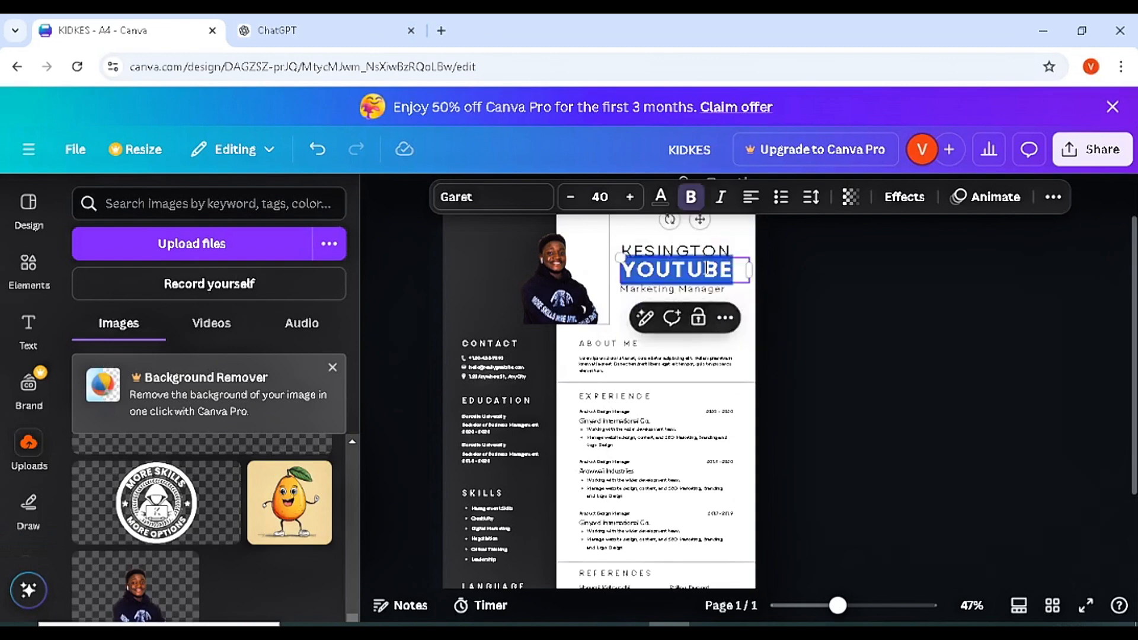
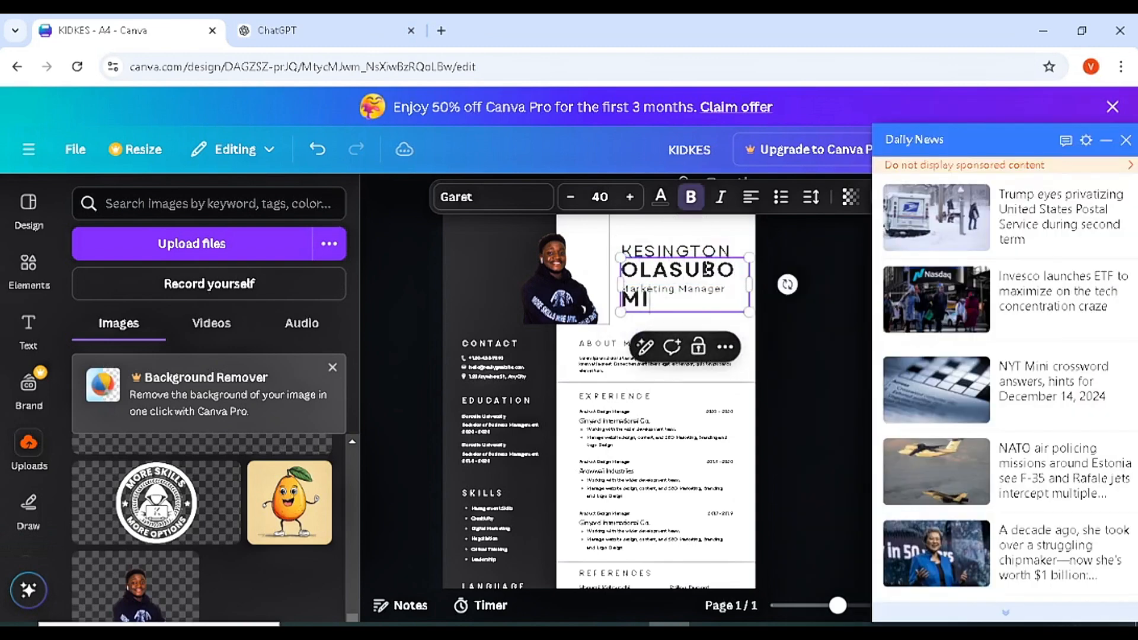
- Widen the surname box and shrink its text from 40 to 33.8 to fit one line
drag(749, 284, 787, 274)
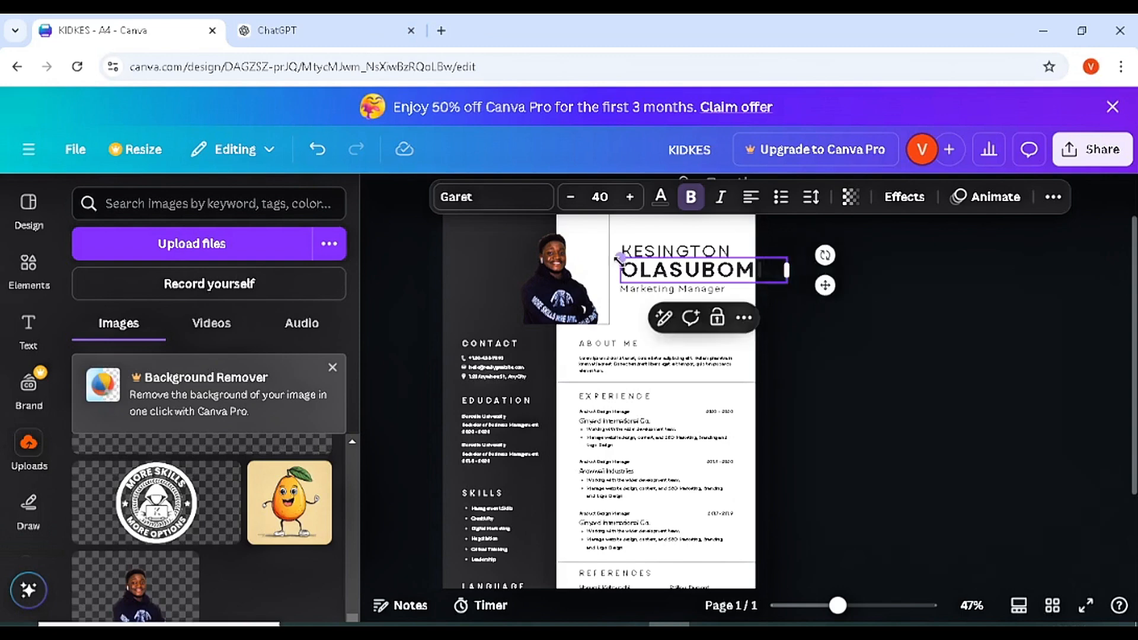
drag(620, 257, 647, 263)
drag(828, 288, 793, 287)
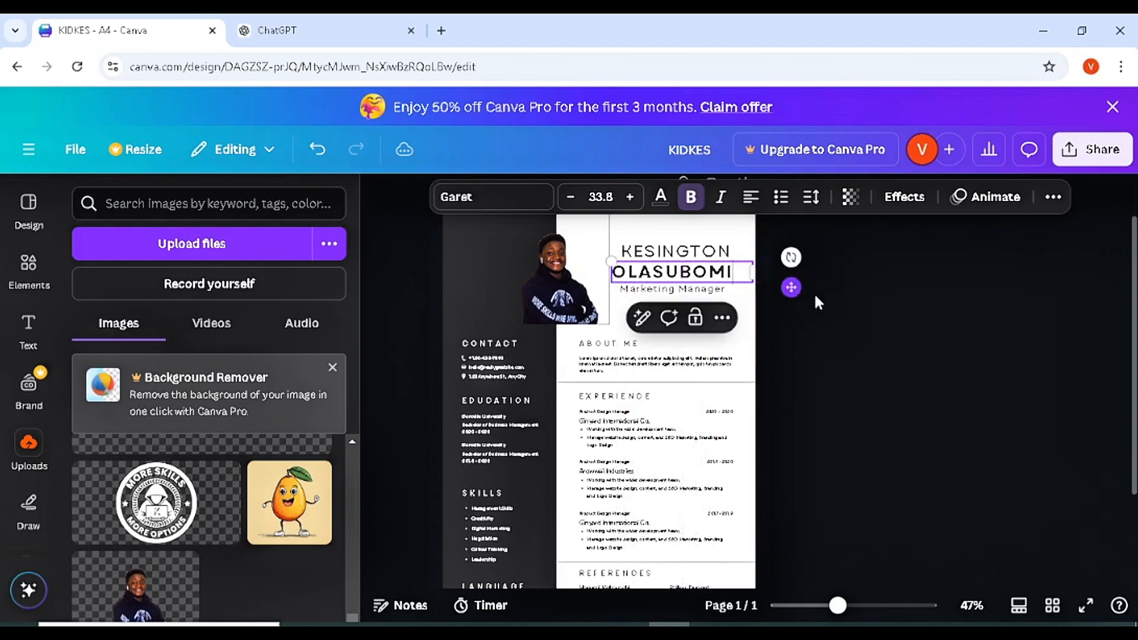
click(858, 336)
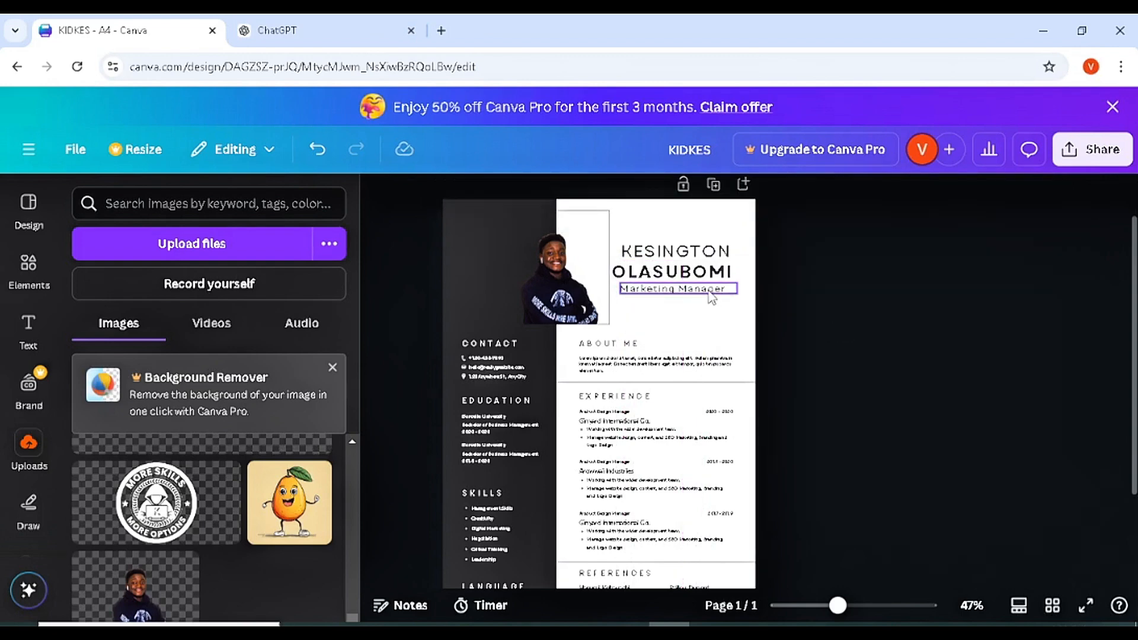
- Overwrite the Marketing Manager job title text below the name
click(711, 299)
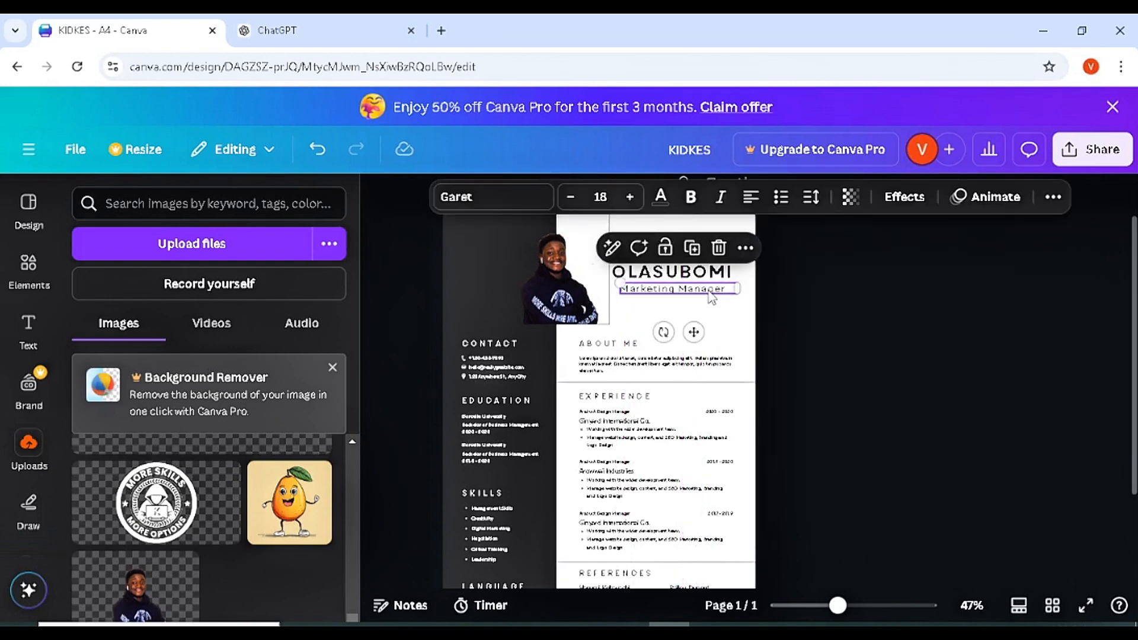
click(709, 292)
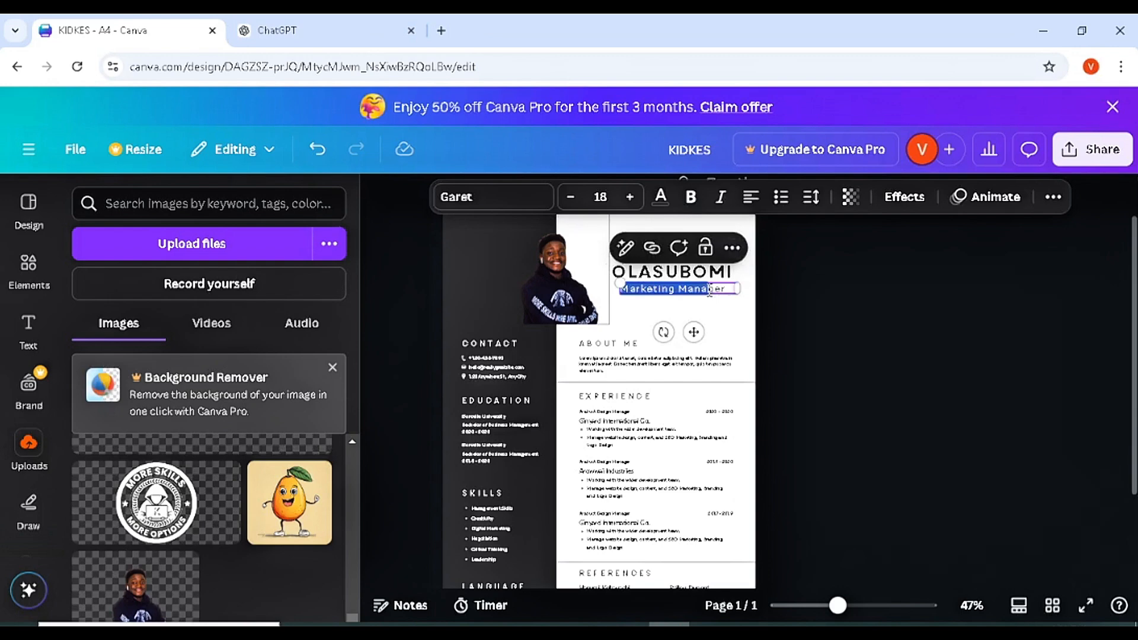
key(ctrl+a)
text(D)
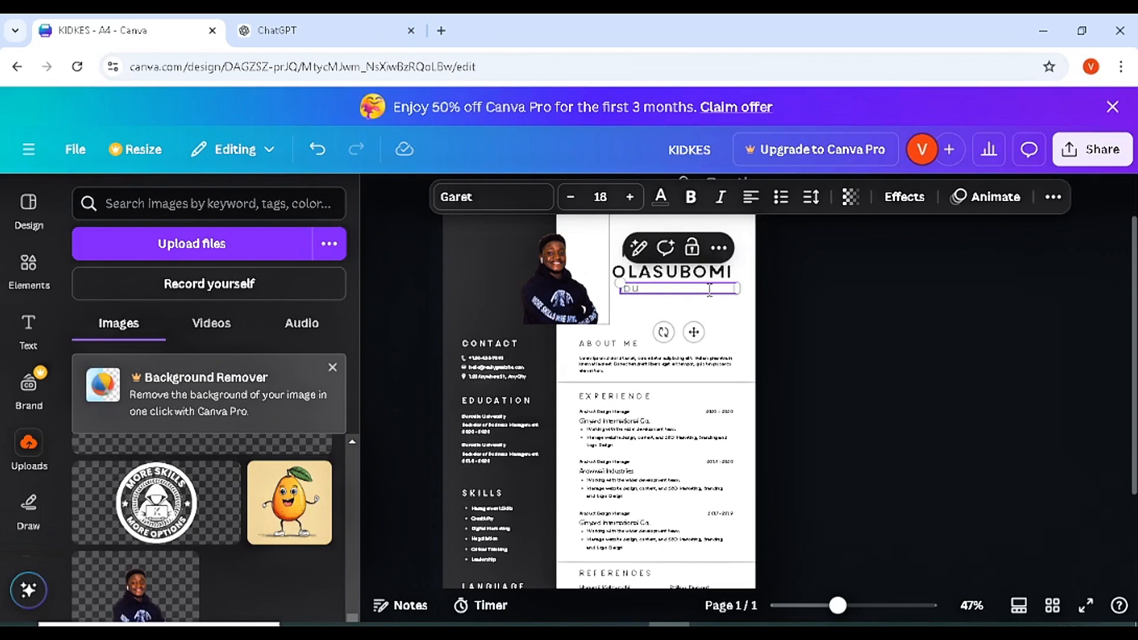
click(782, 304)
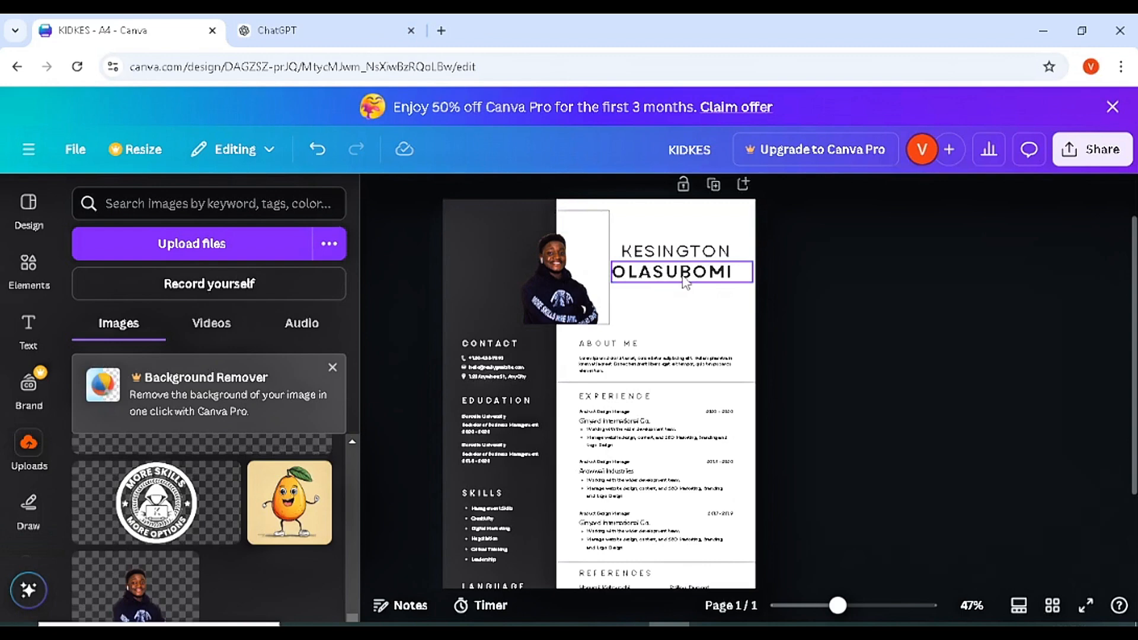
- Enlarge the name heading to 34.8 and realign both name lines beside the nudged portrait
drag(686, 284, 691, 295)
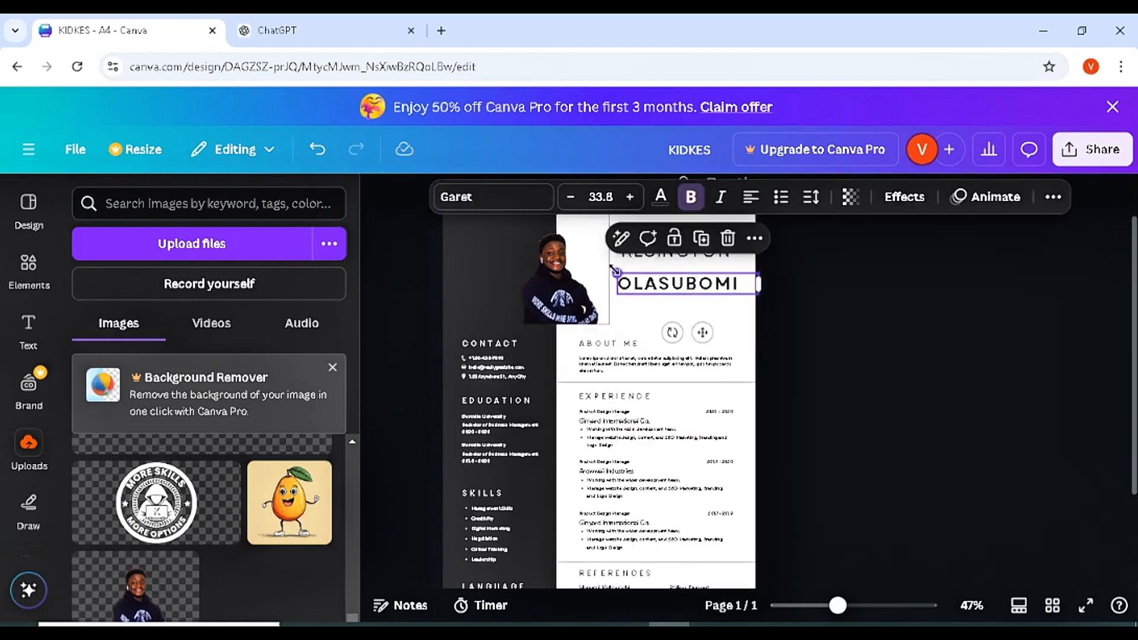
drag(614, 271, 654, 261)
click(578, 282)
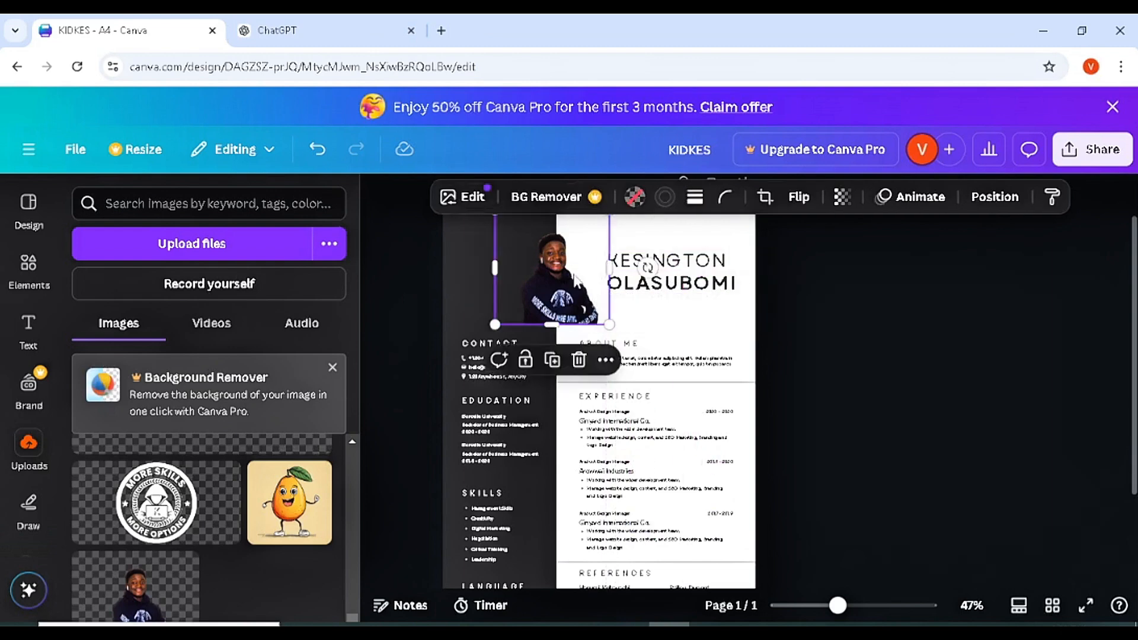
drag(578, 281, 569, 283)
drag(649, 283, 649, 292)
click(663, 260)
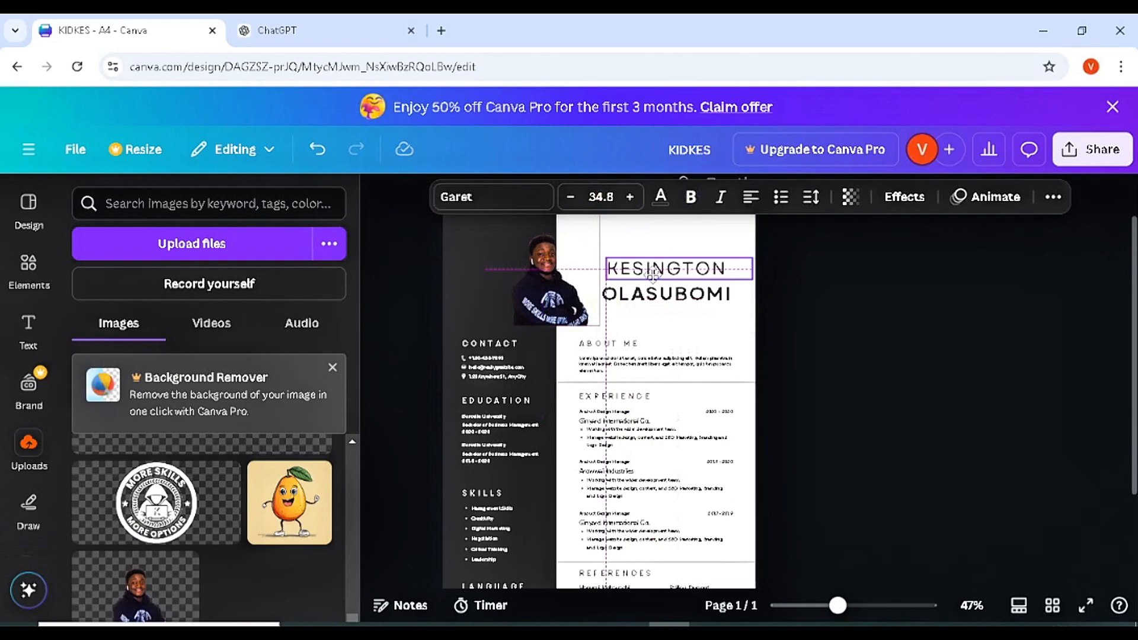
click(838, 346)
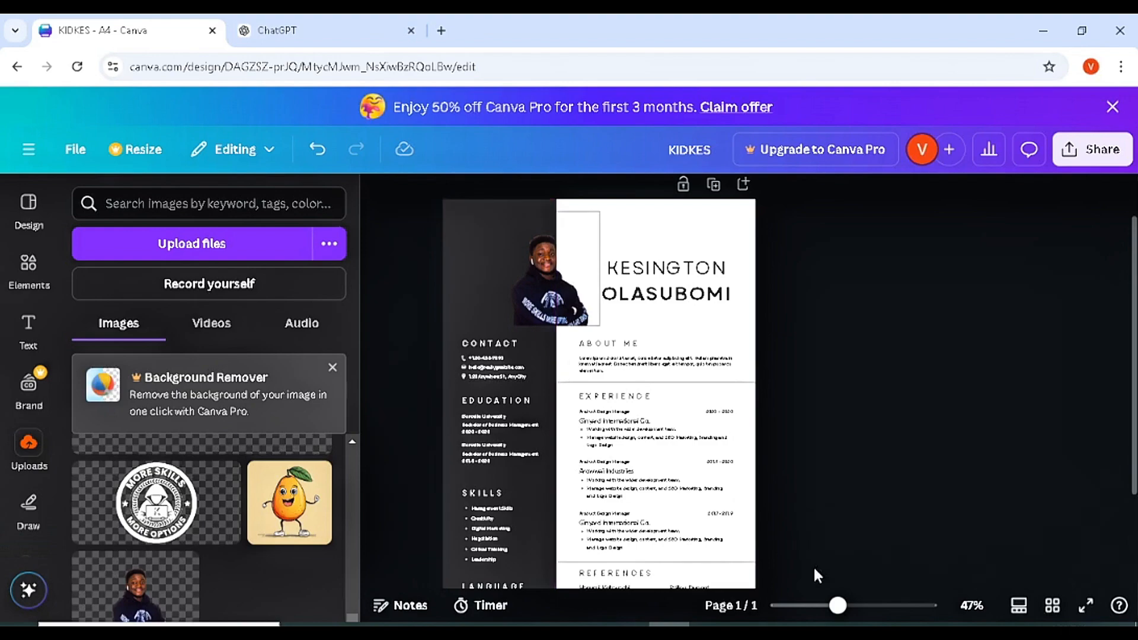
- At 99% zoom, replace the placeholder phone, e-mail and address with the applicant's details and 'Nigeria'
drag(839, 606, 866, 605)
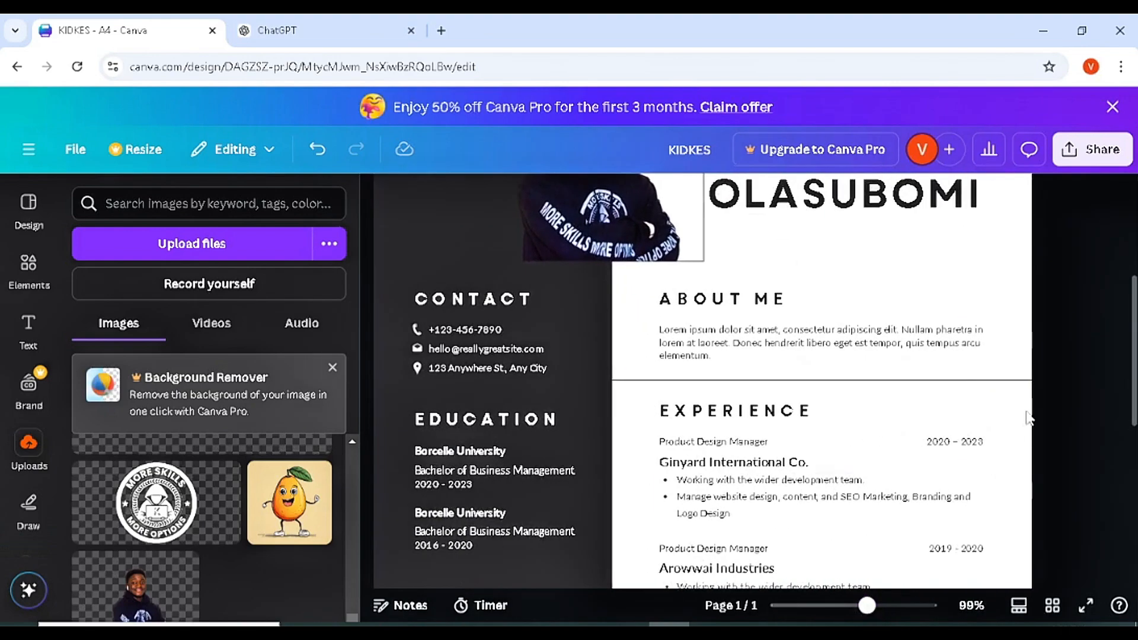
double_click(468, 328)
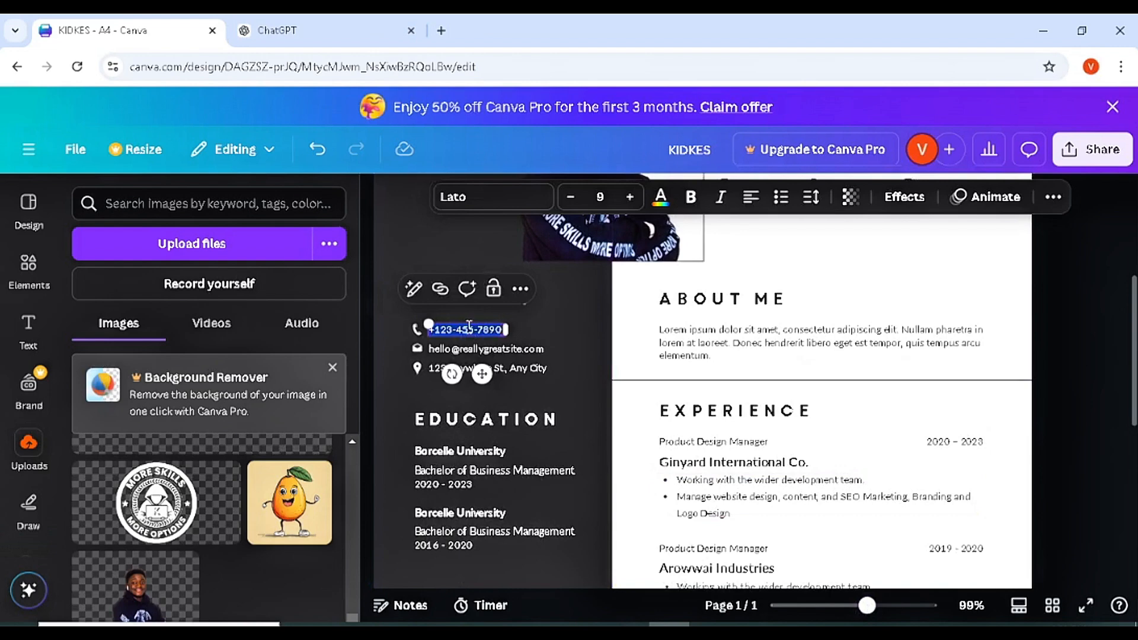
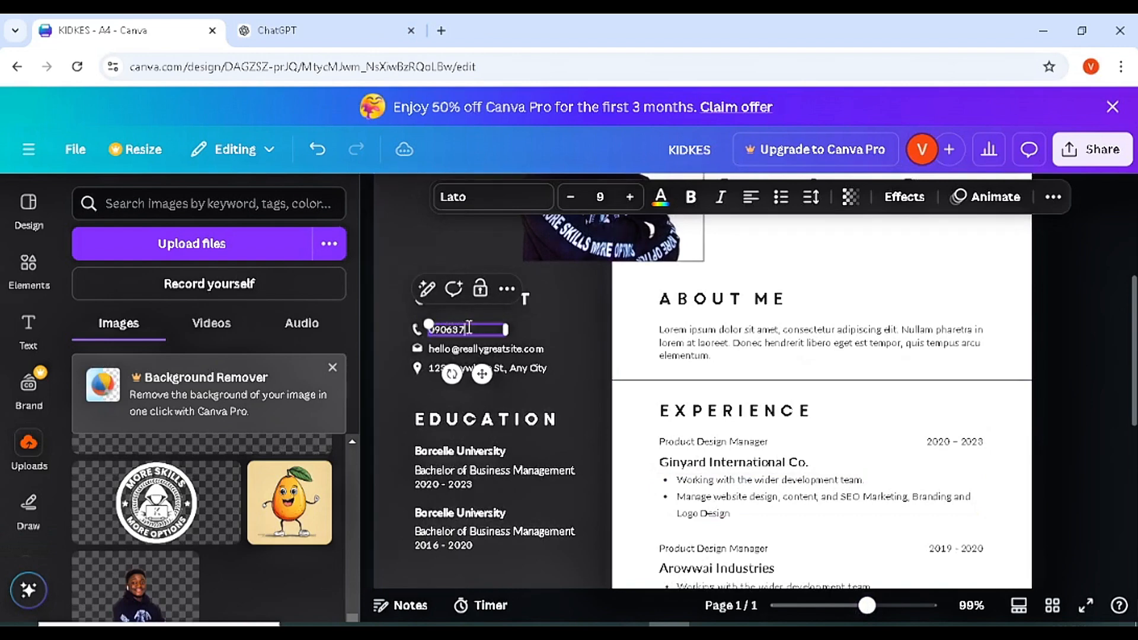
double_click(490, 349)
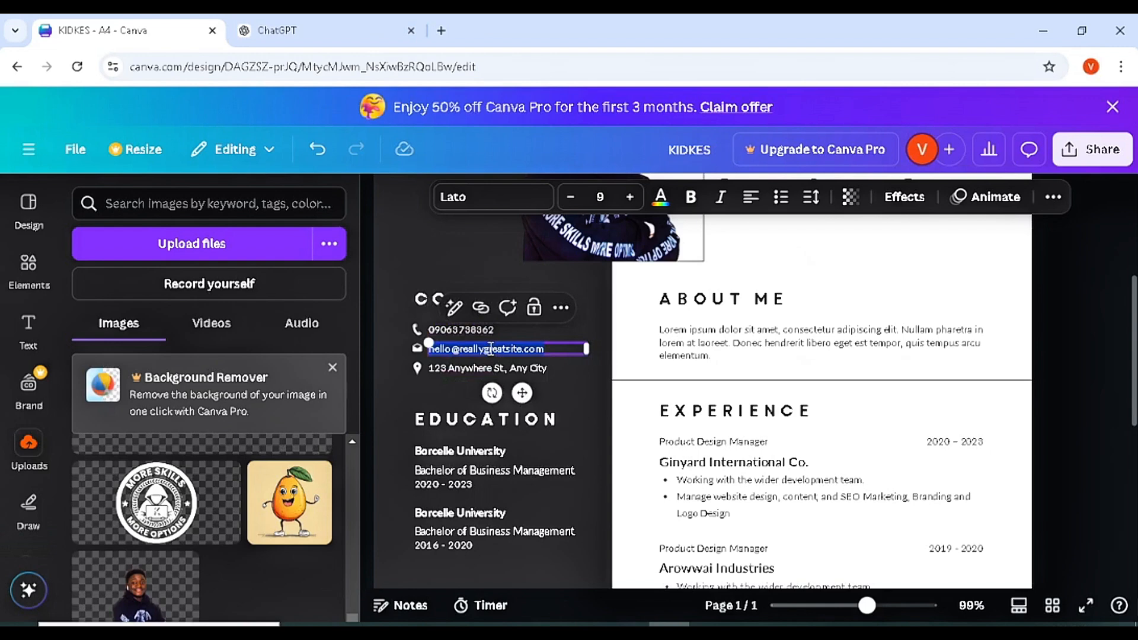
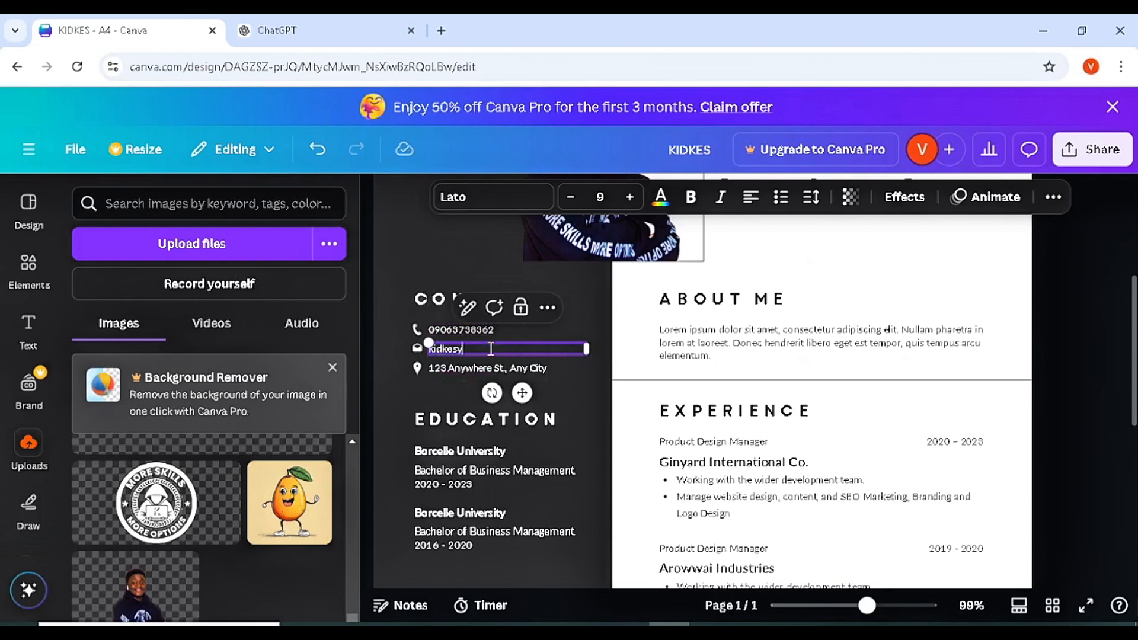
double_click(484, 367)
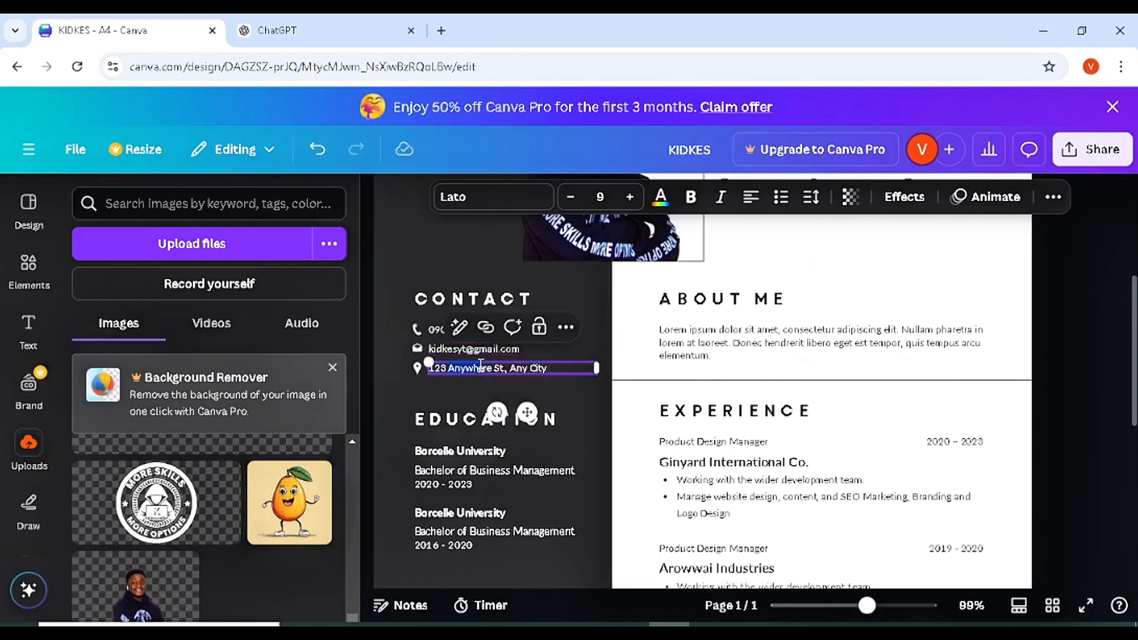
text(N)
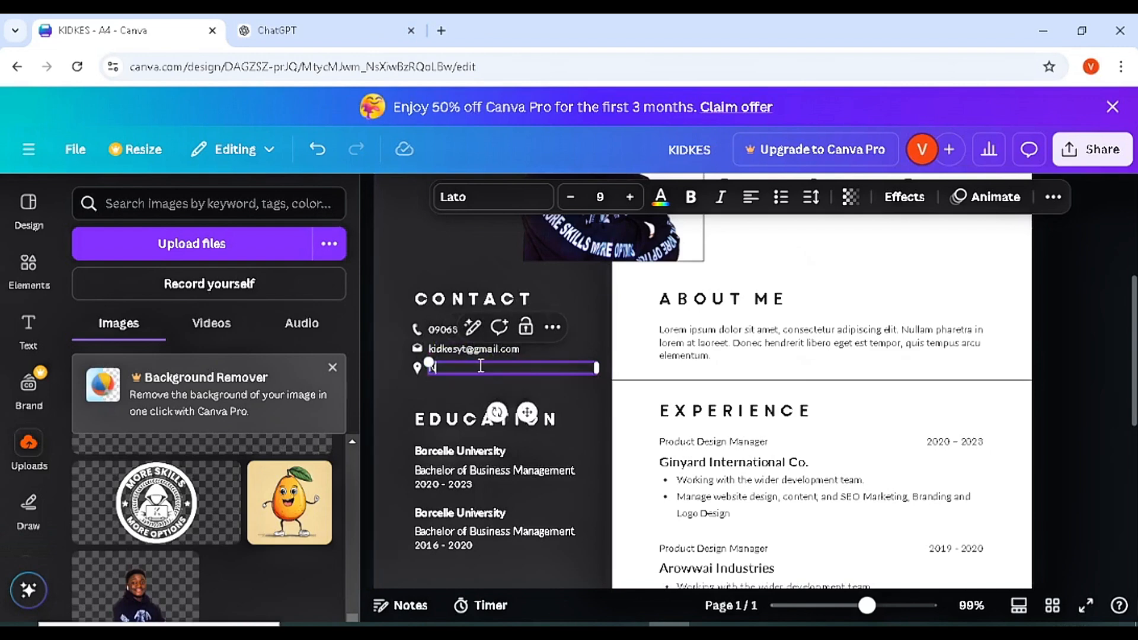
text(igeria)
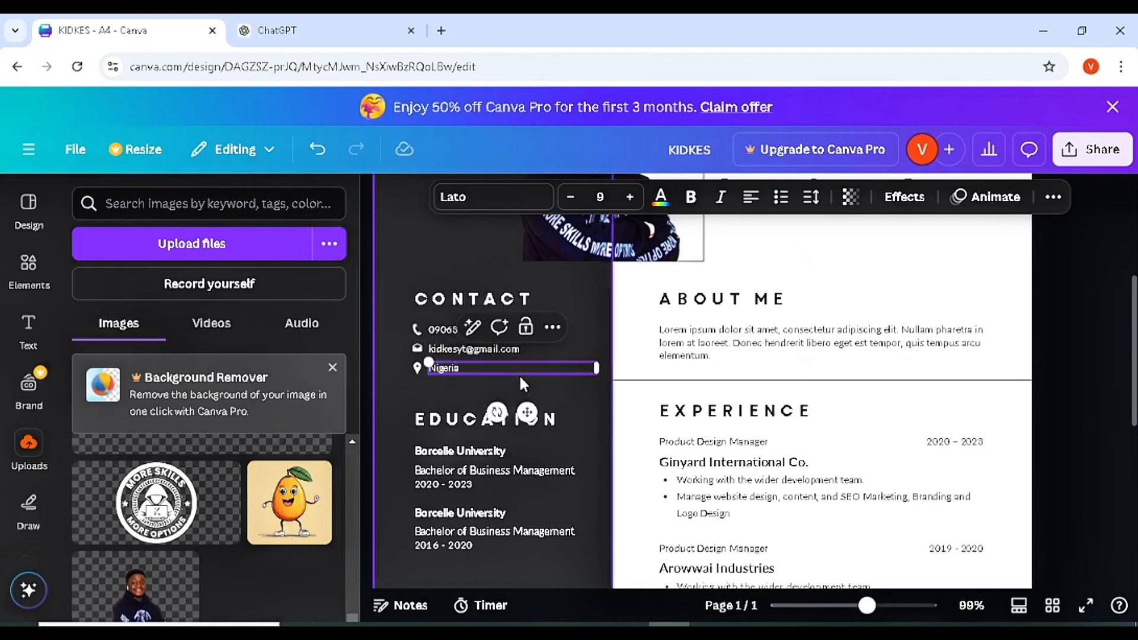
click(424, 408)
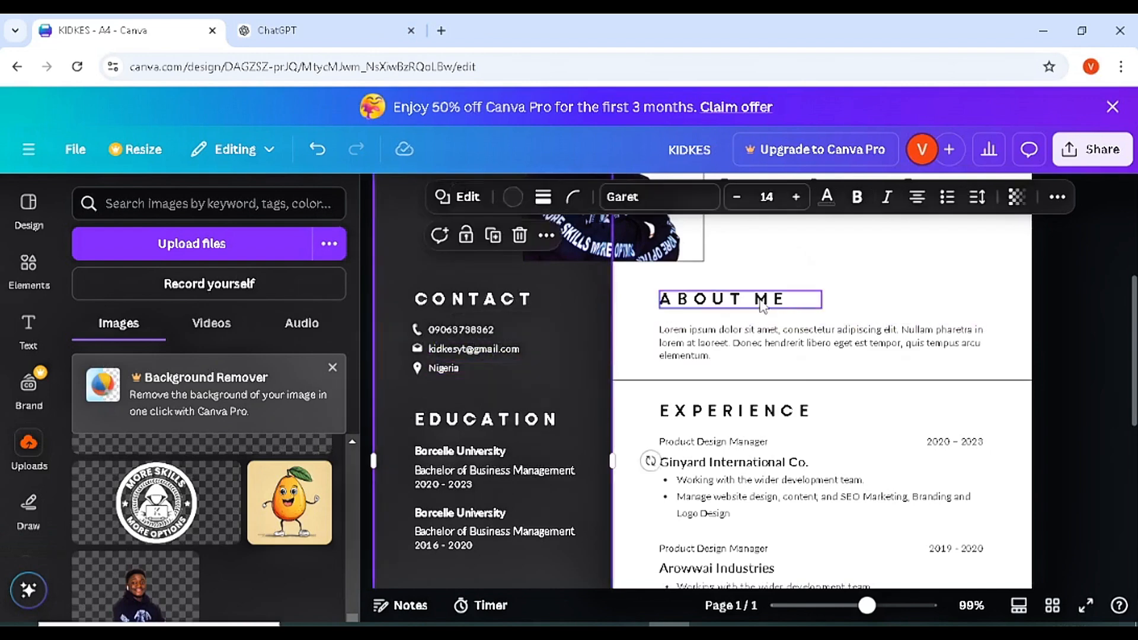
- Zoom out to the whole page and nudge the portrait photo slightly left
mouse_move(866, 605)
mouse_down()
mouse_move(841, 606)
mouse_move(859, 607)
mouse_up()
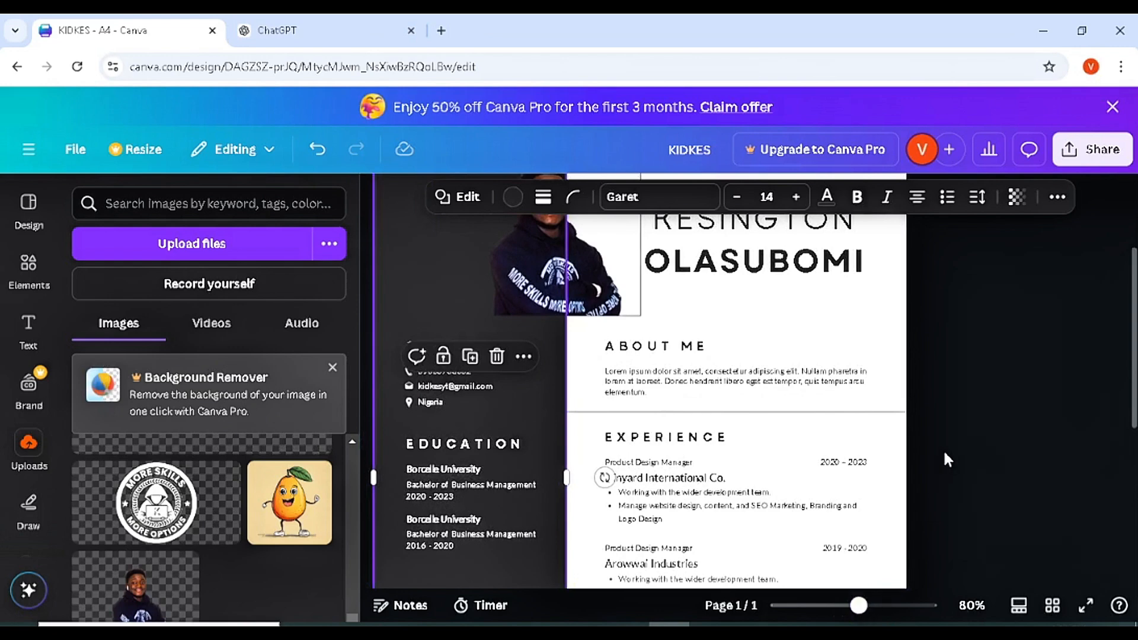
click(951, 342)
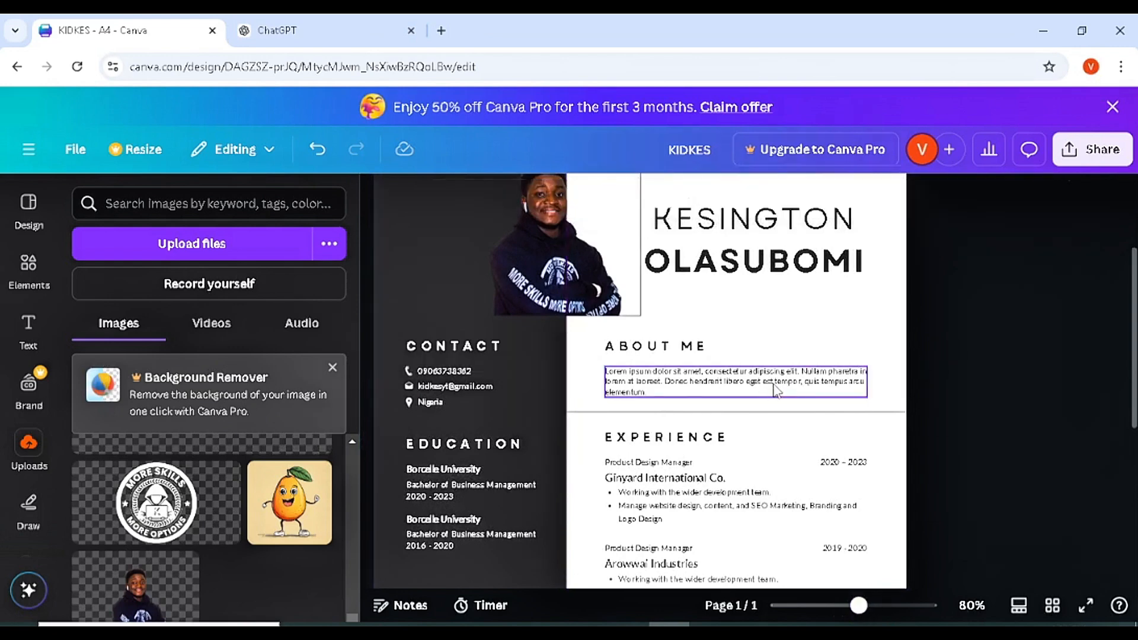
drag(622, 265, 609, 266)
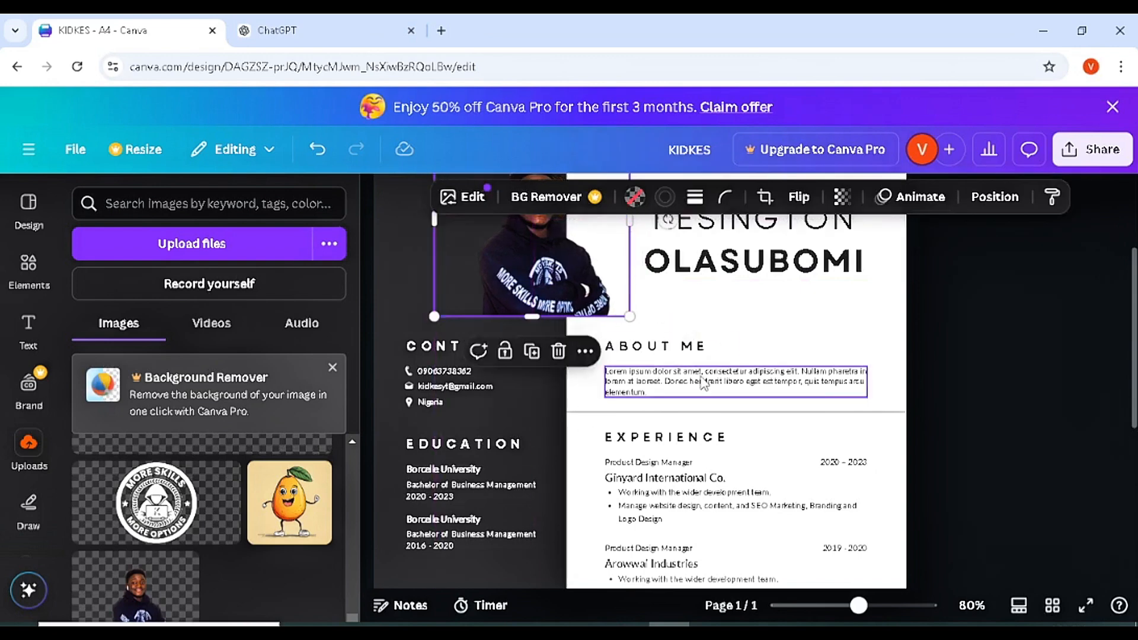
- Select the About Me placeholder paragraph, then switch to the ChatGPT tab
click(699, 374)
click(701, 376)
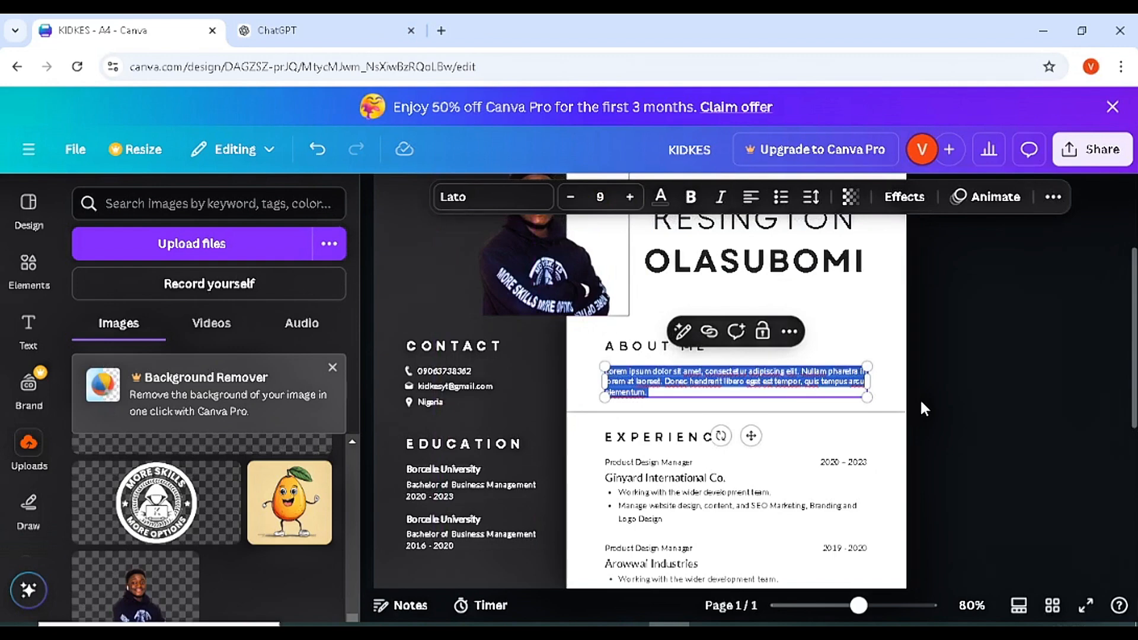
click(343, 23)
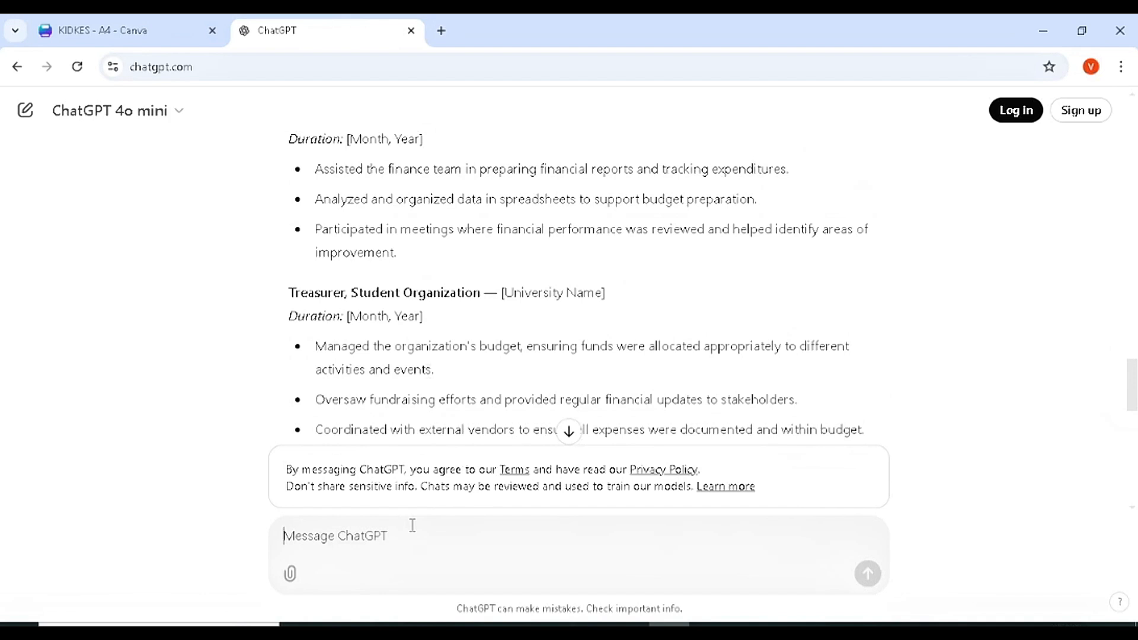
- Ask ChatGPT for a nice brief about yourself to attract the hirer and view the reply
text(Write me a)
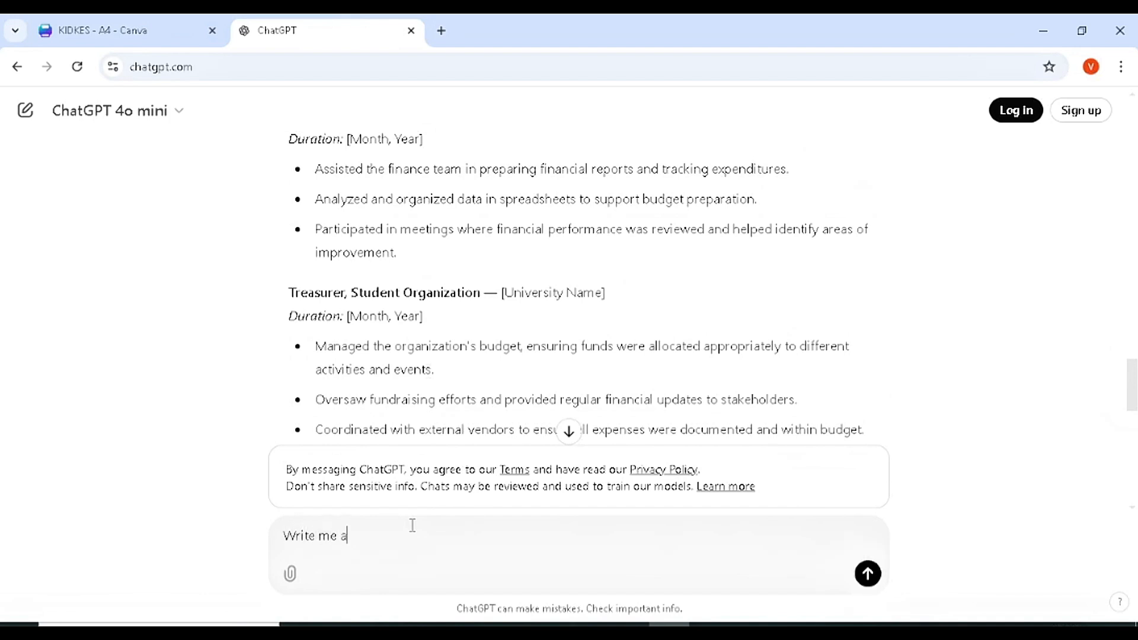
text( nice brief about my SELF TO Att)
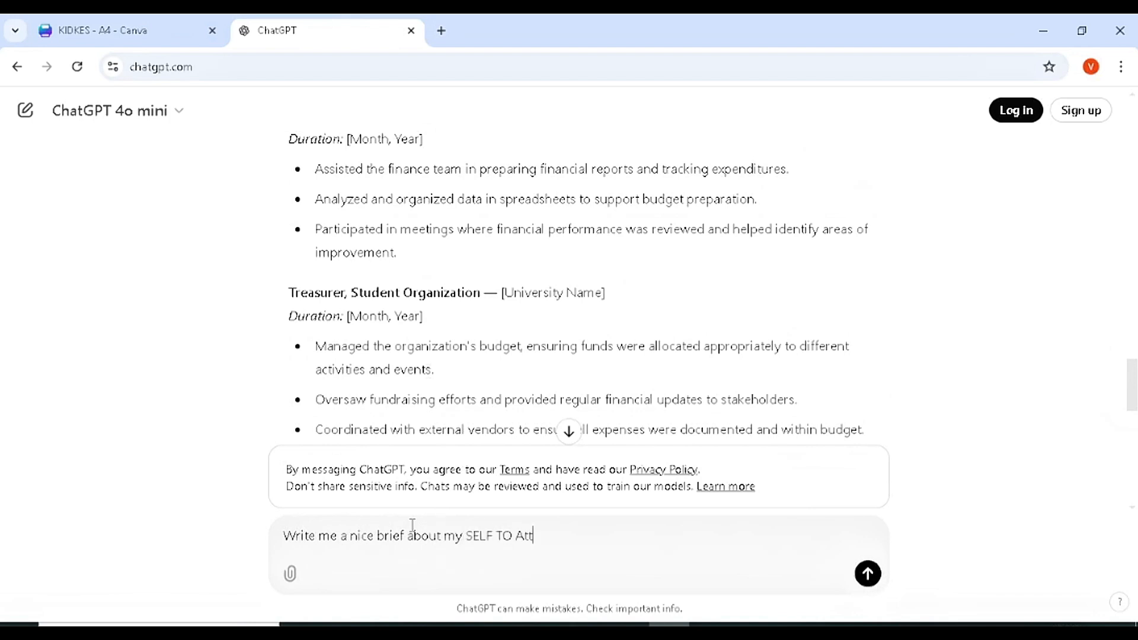
text(ract the hirere)
key(Return)
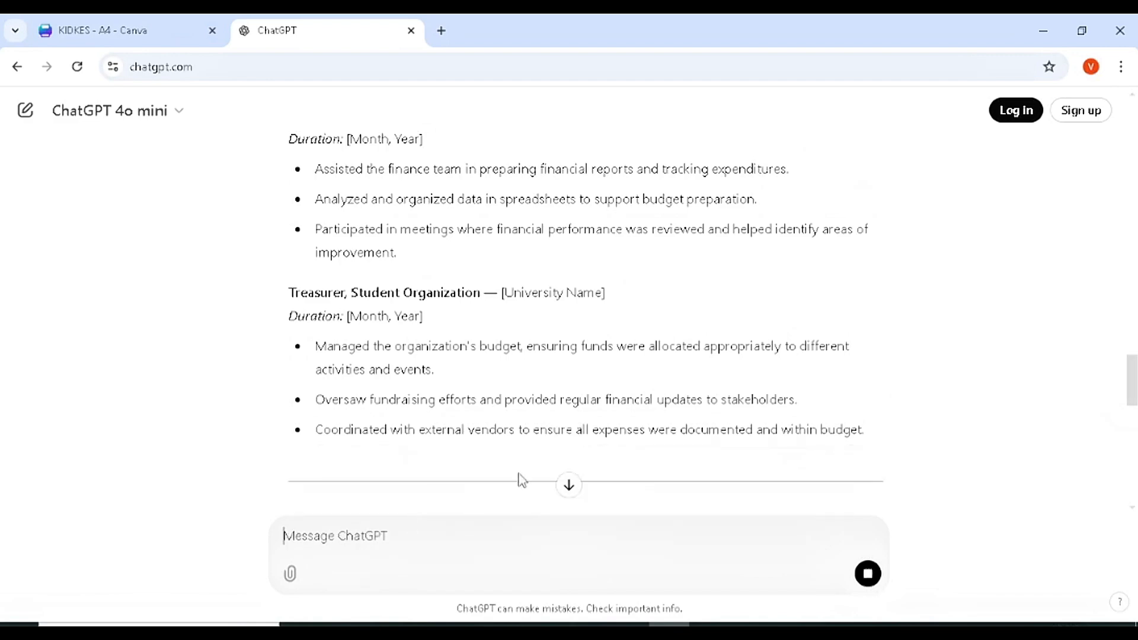
click(569, 486)
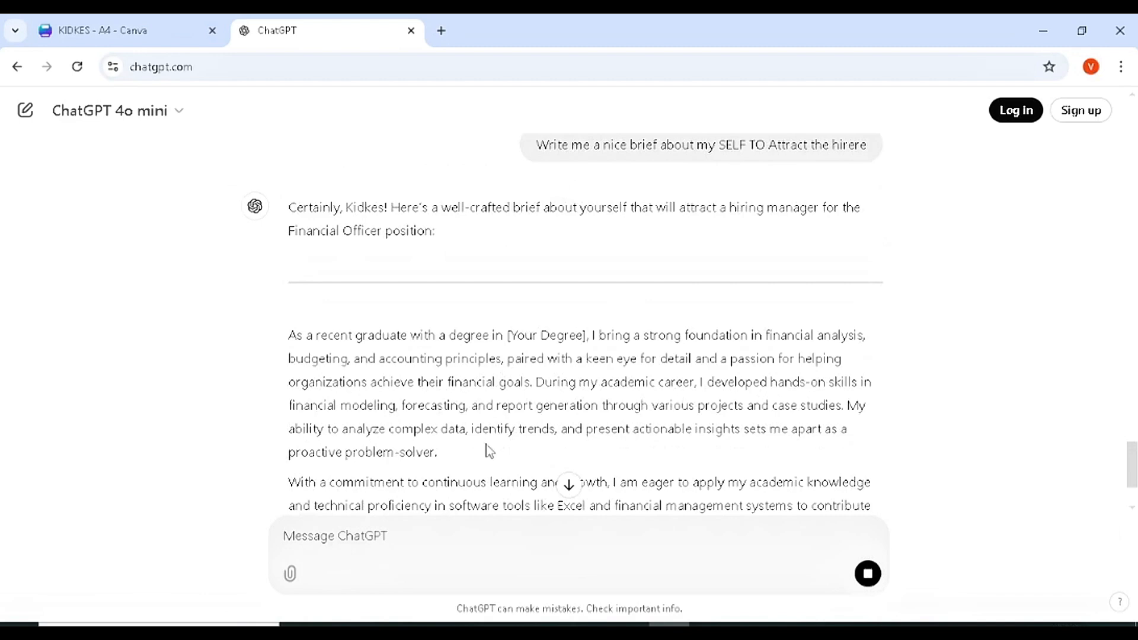
click(569, 486)
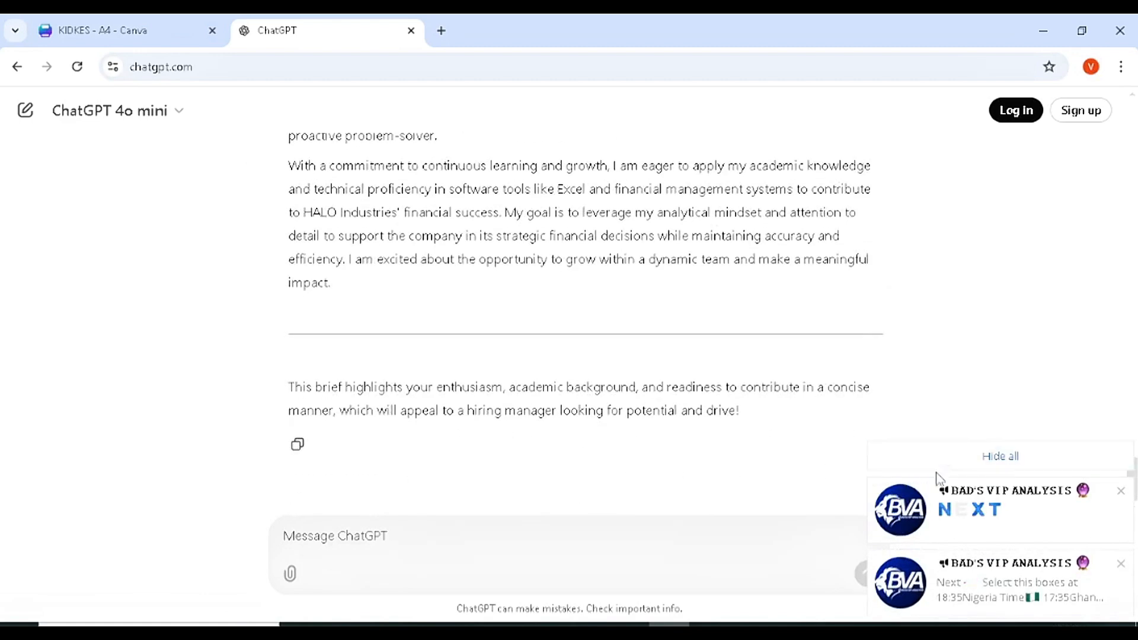
click(998, 462)
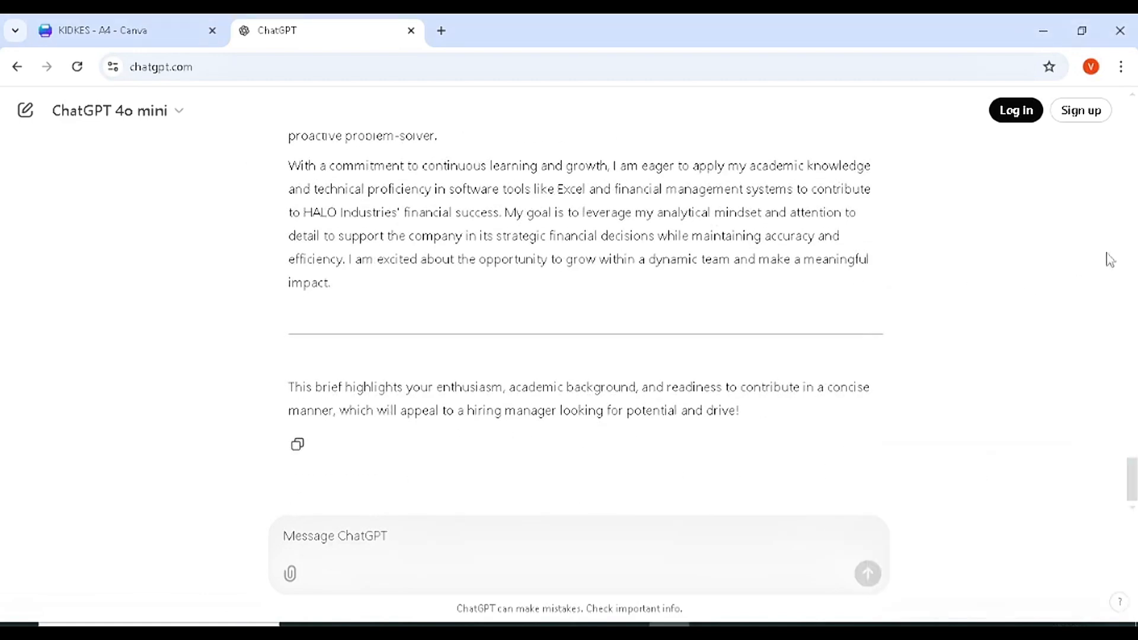
- Send 'Write me based on Financial Officer' and scroll through the tailored brief
click(483, 530)
text(Wr)
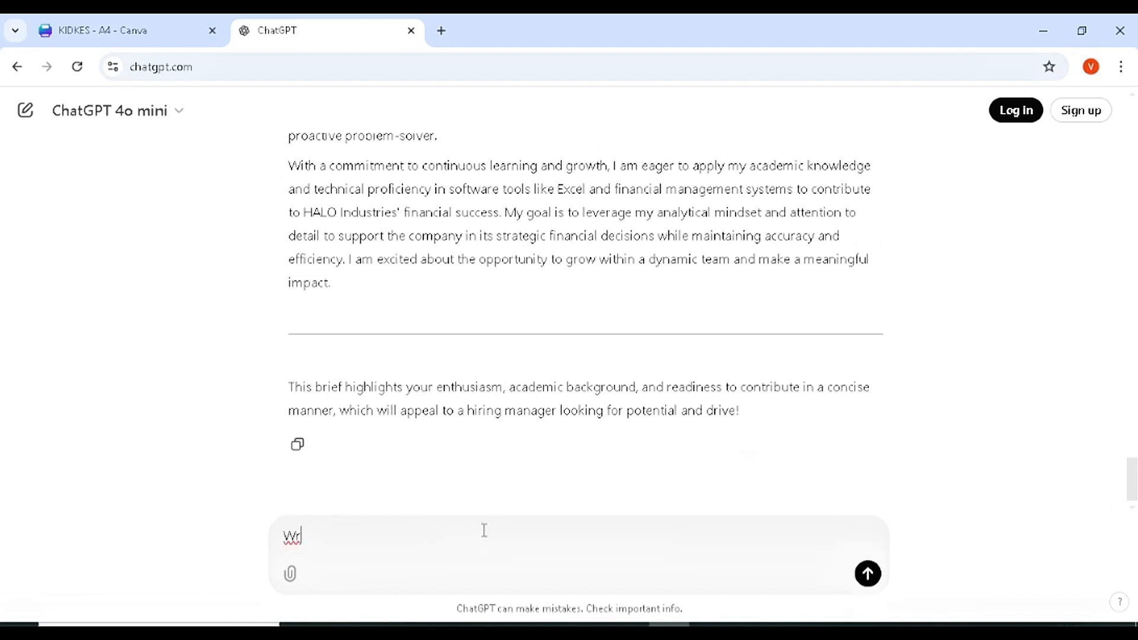
text(ite me based on Financ)
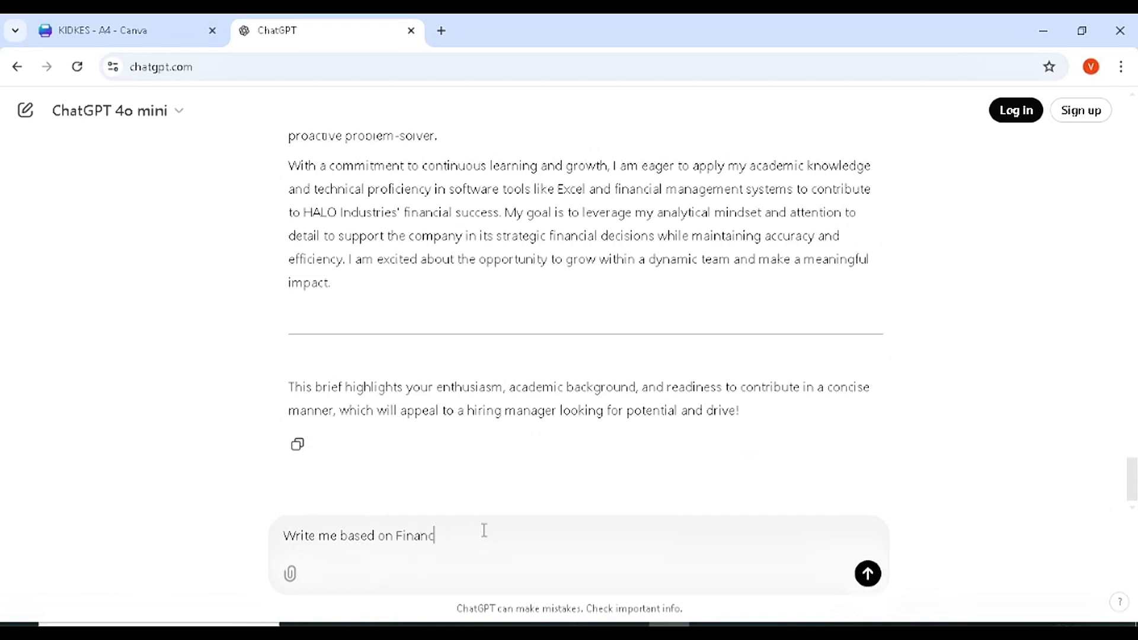
text(i)
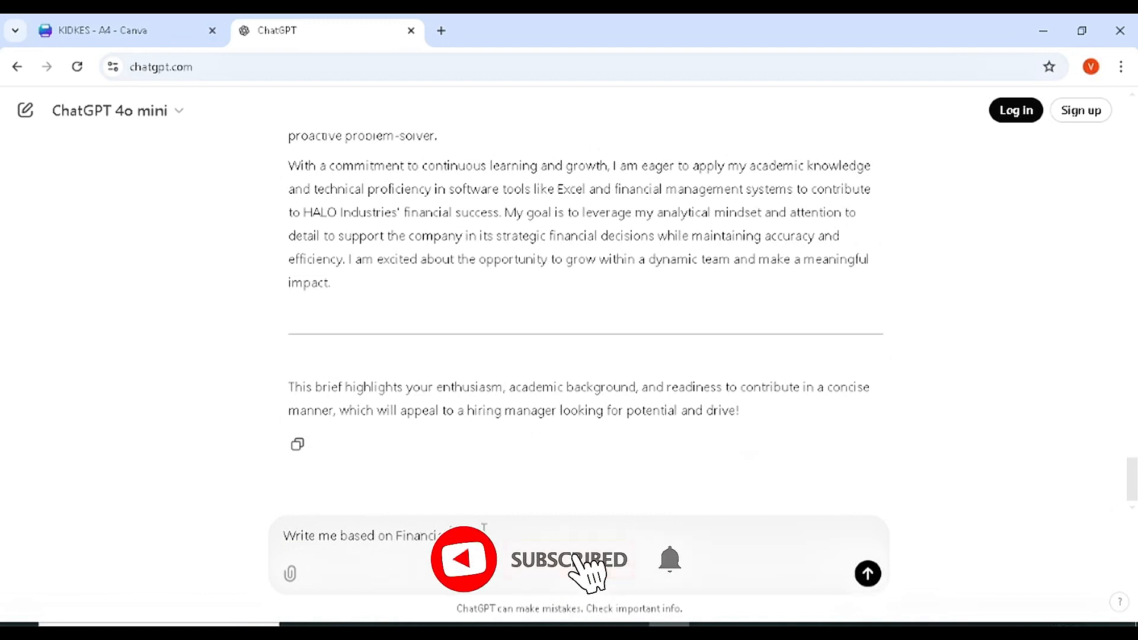
text(al Officer)
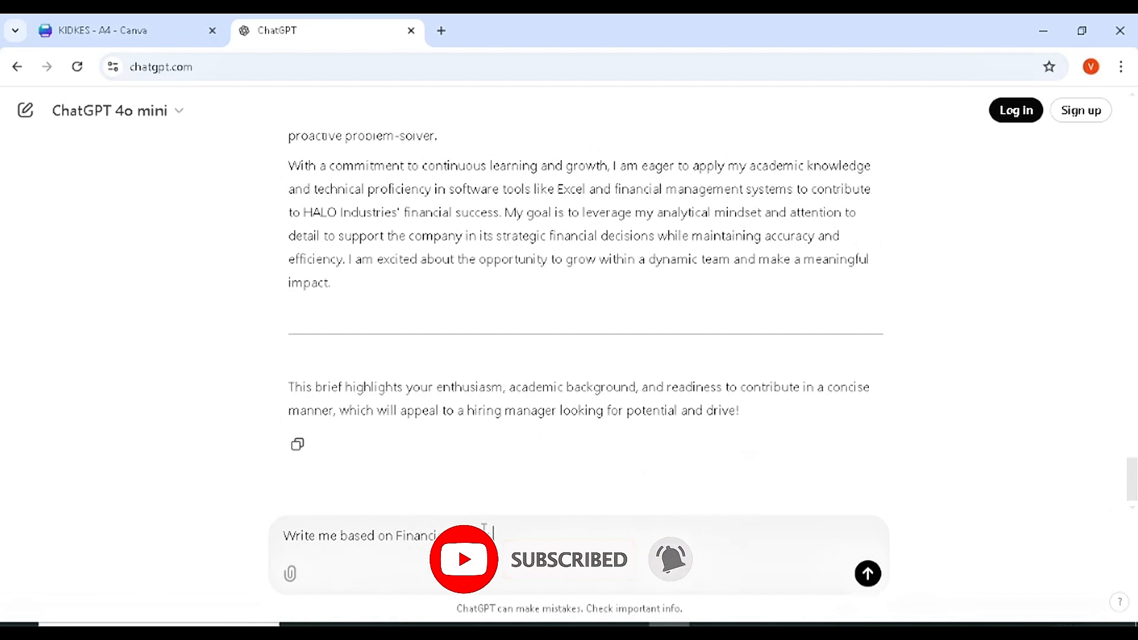
key(Return)
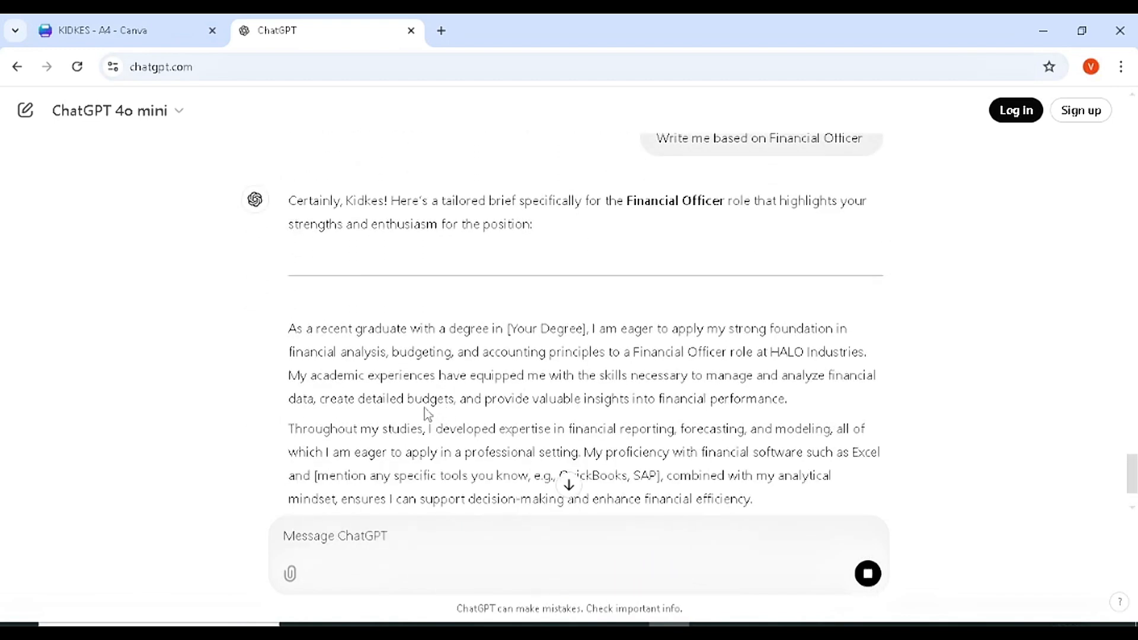
click(567, 485)
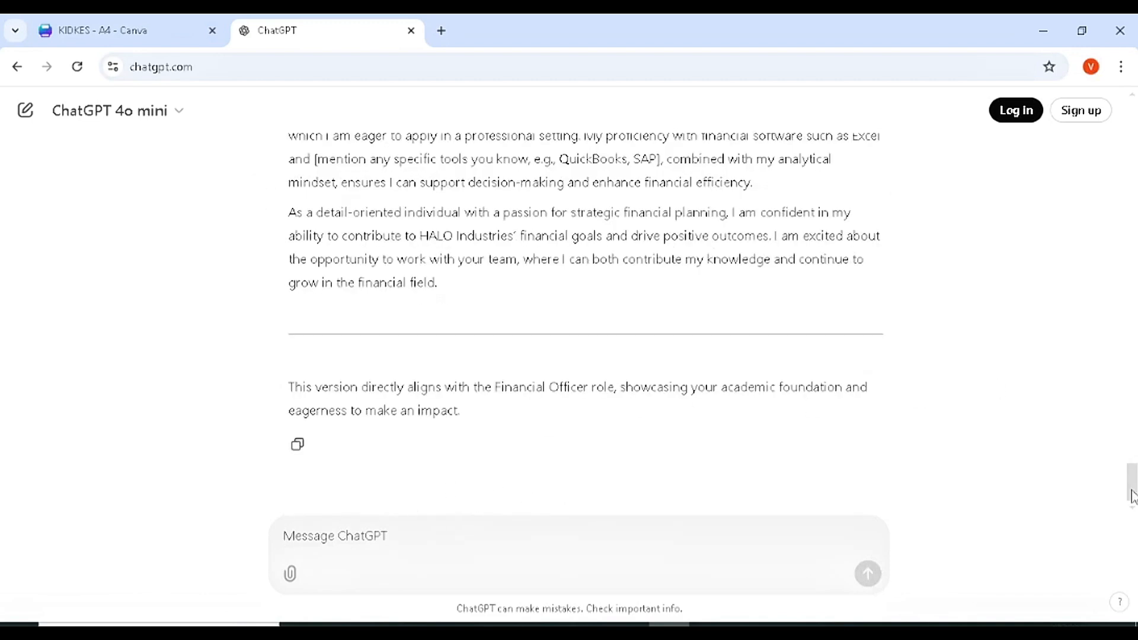
drag(1132, 497, 1132, 477)
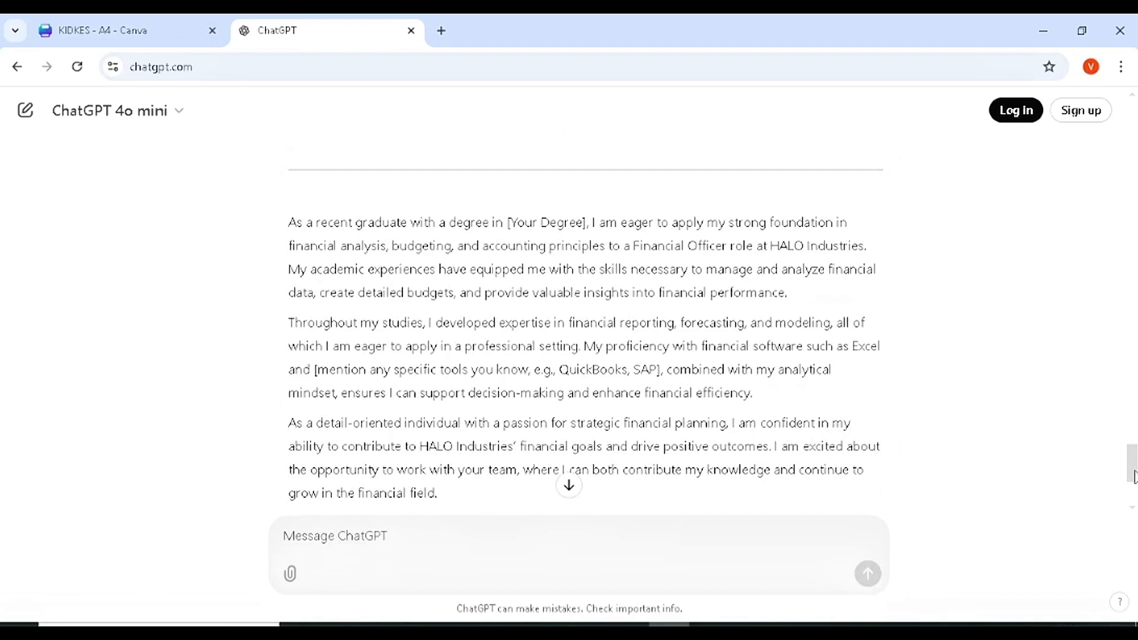
drag(1136, 478, 1136, 499)
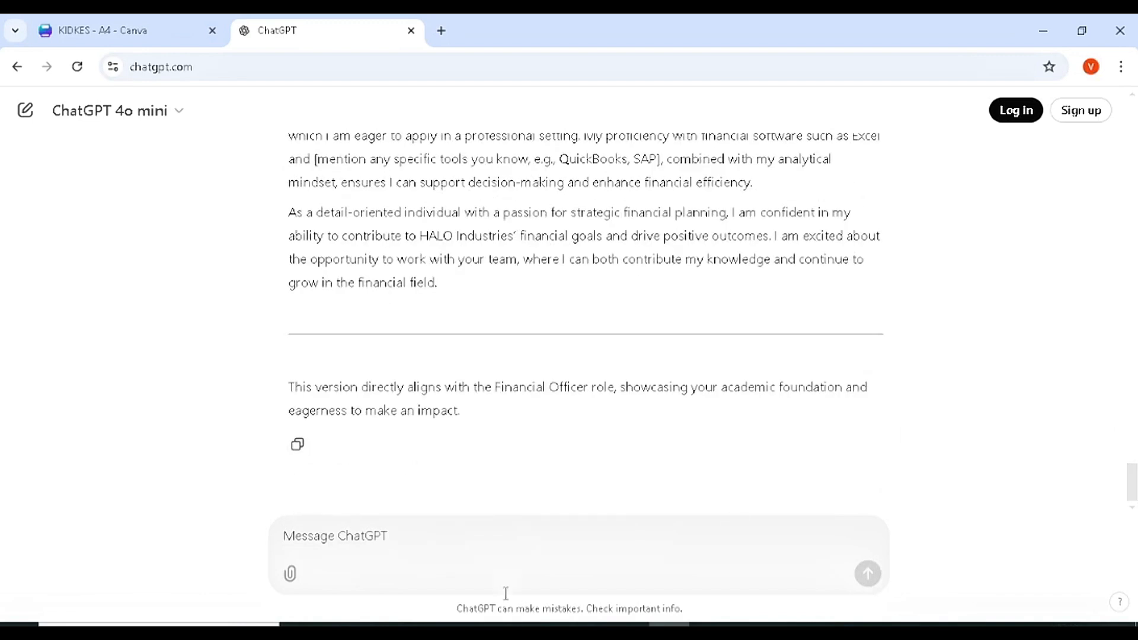
- Request a short About Me intro without education, select the reply, and return to Canva
text(I)
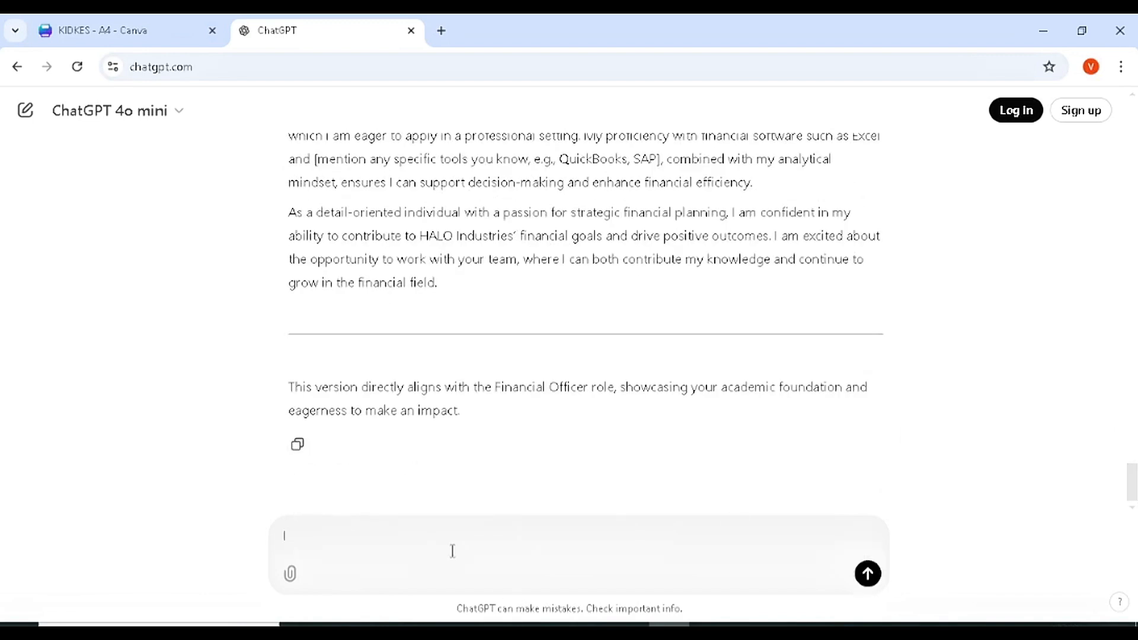
text( am already just write me )
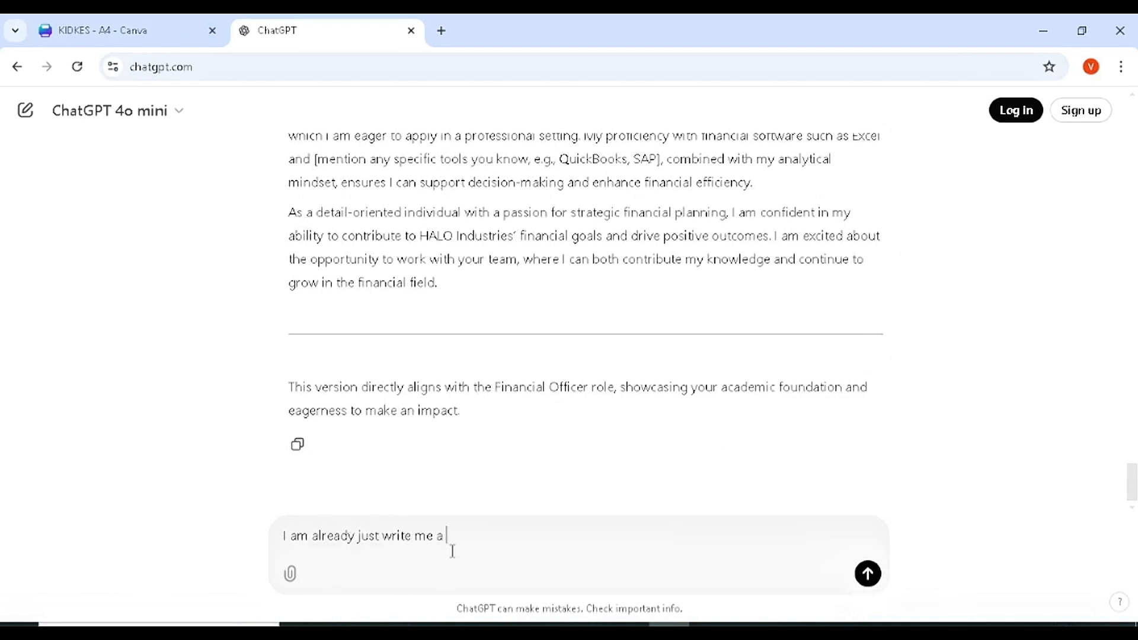
text(a brief About myself to)
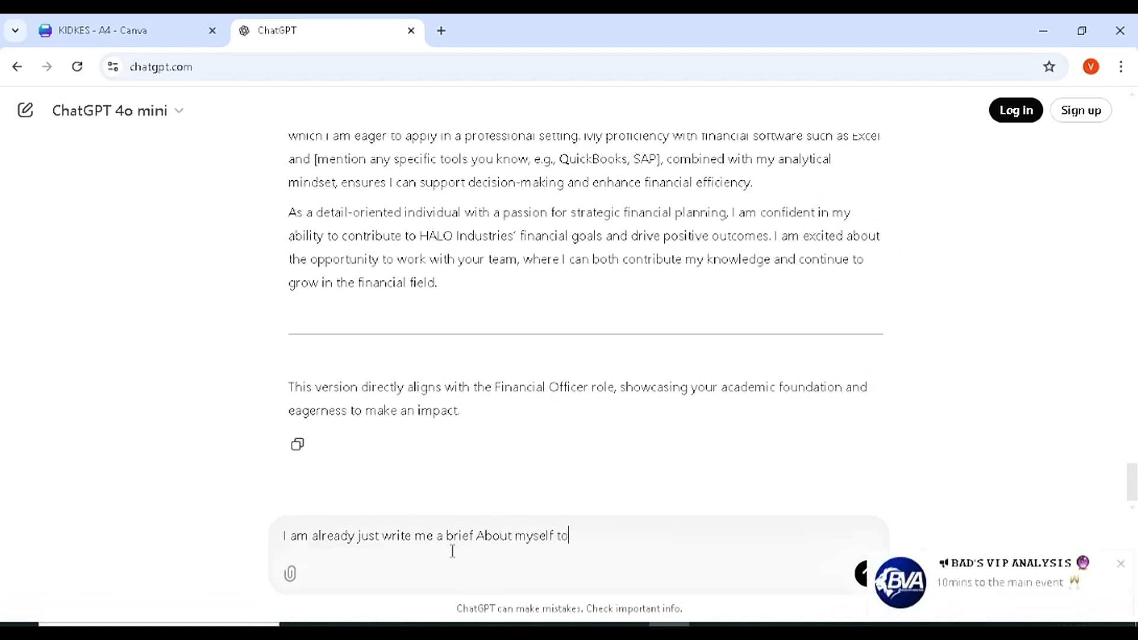
text( use in the in)
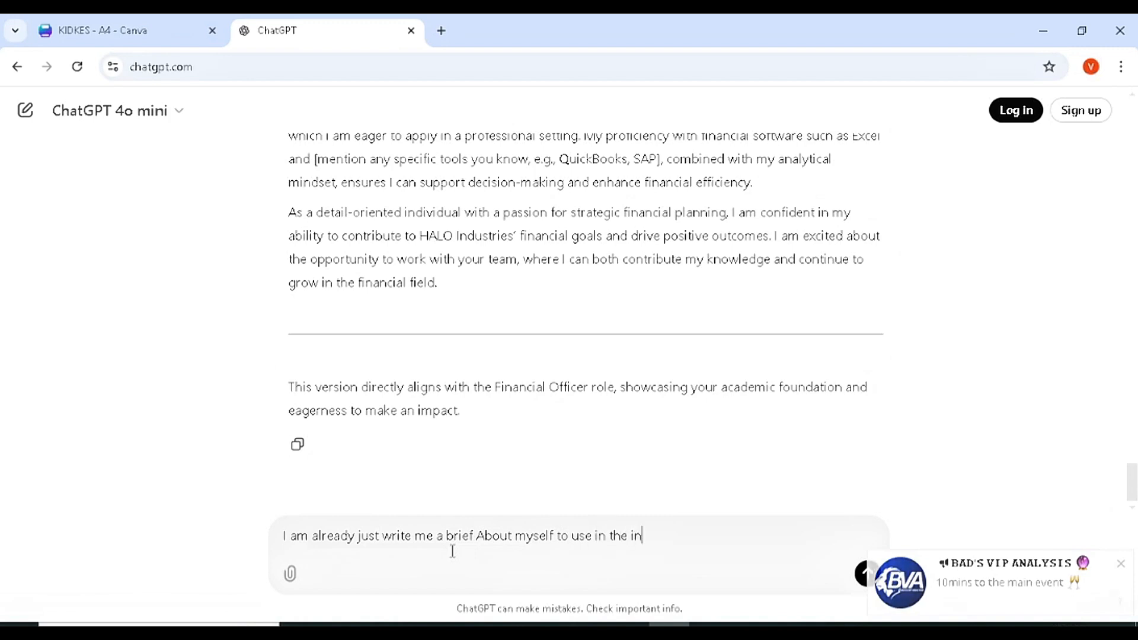
text(tro aspect ogf)
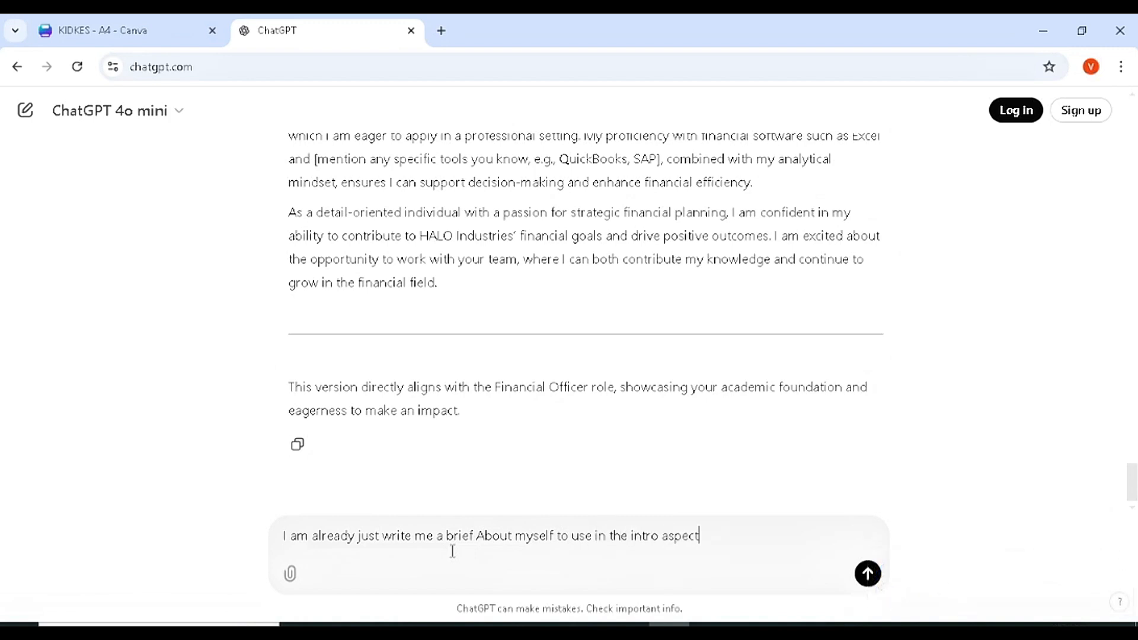
key(BackSpace)
key(BackSpace)
text(f the resume do not addd )
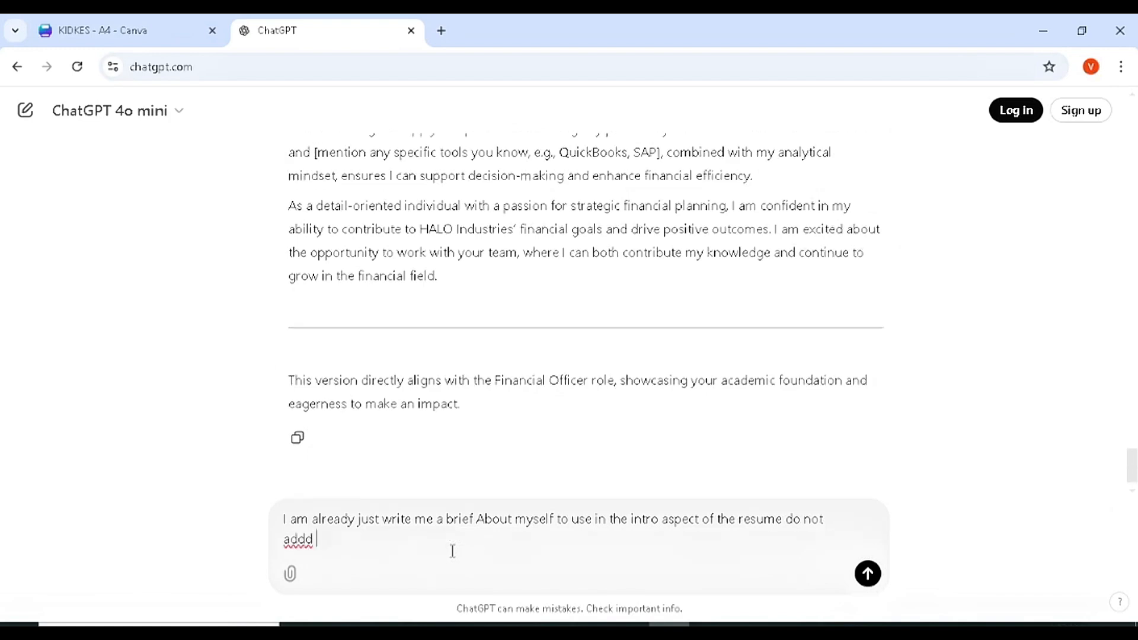
text(education)
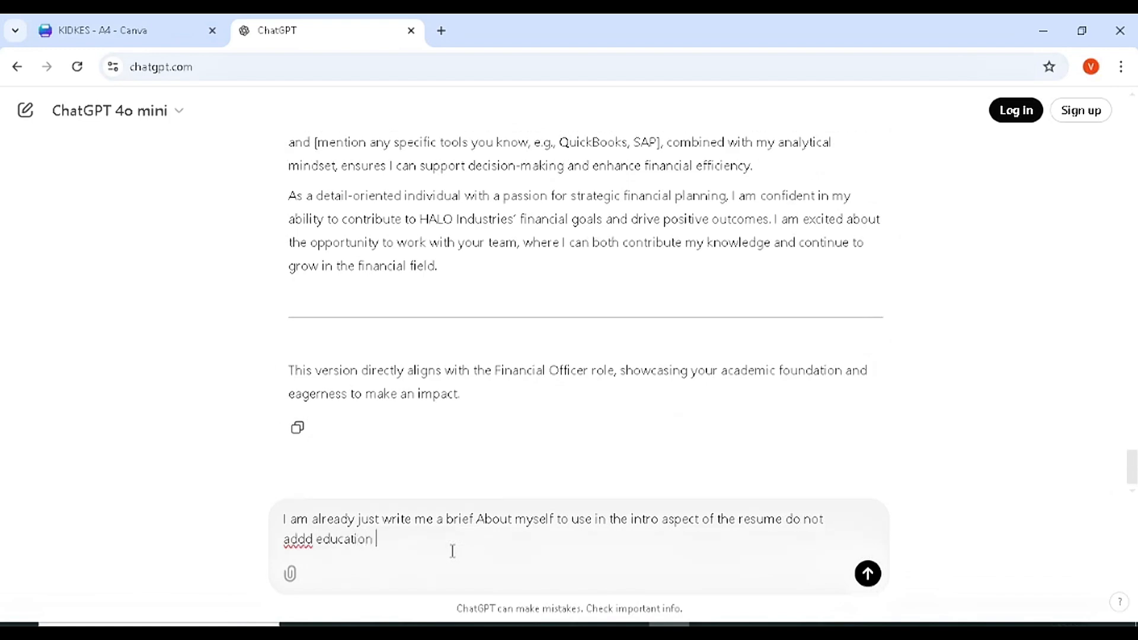
key(Return)
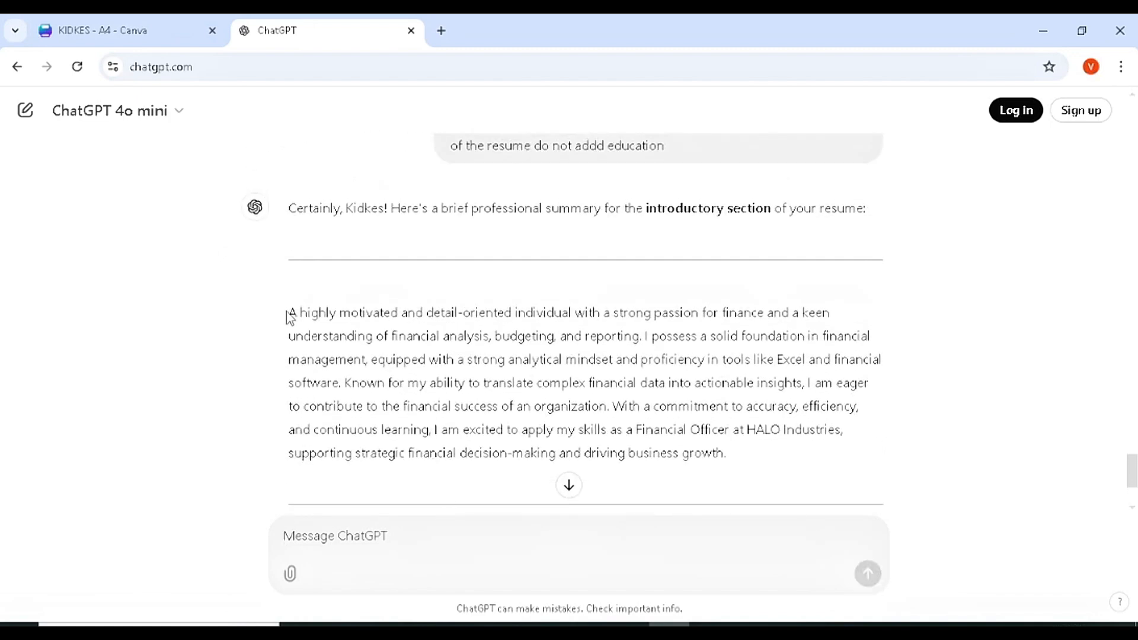
drag(291, 311, 738, 476)
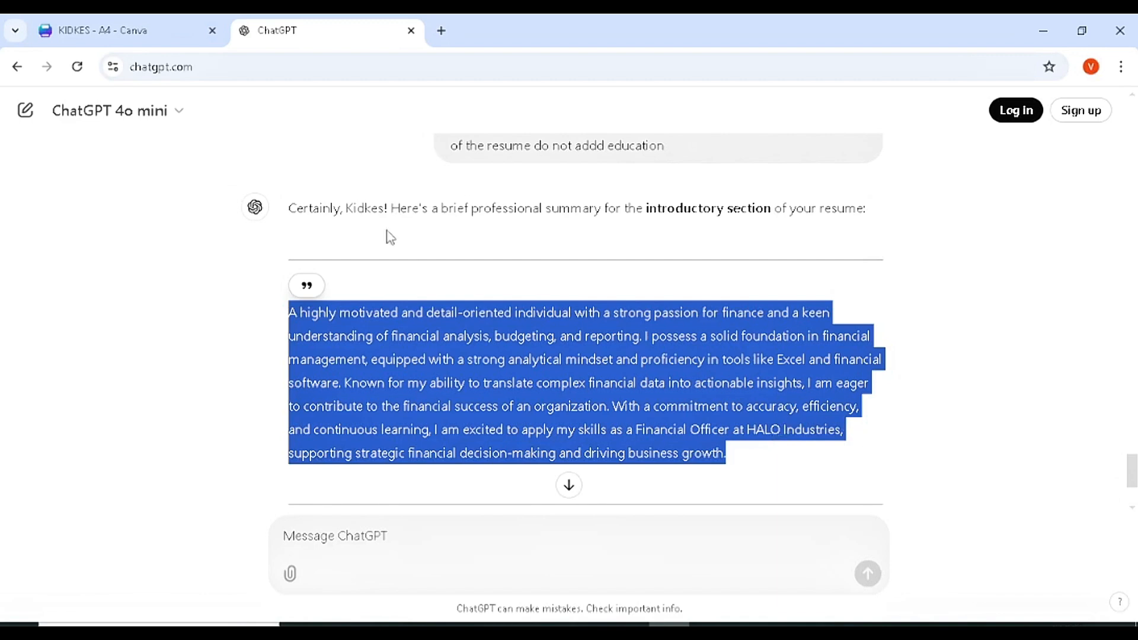
click(95, 30)
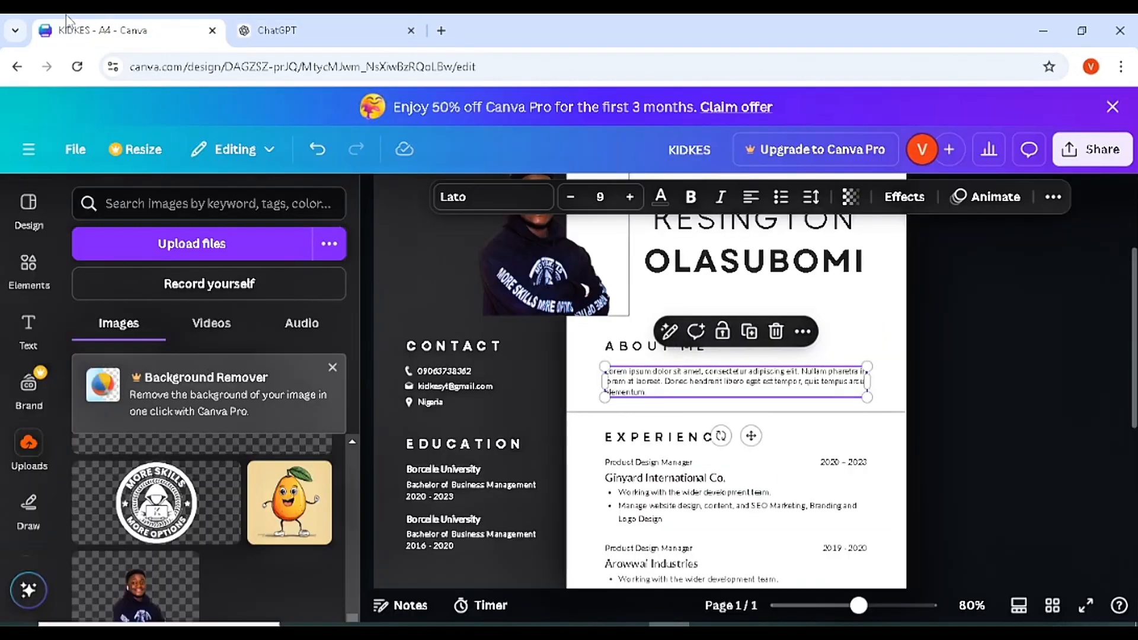
- Paste the copied summary over the About Me placeholder and delete the extra sentences
double_click(660, 384)
drag(660, 384, 660, 388)
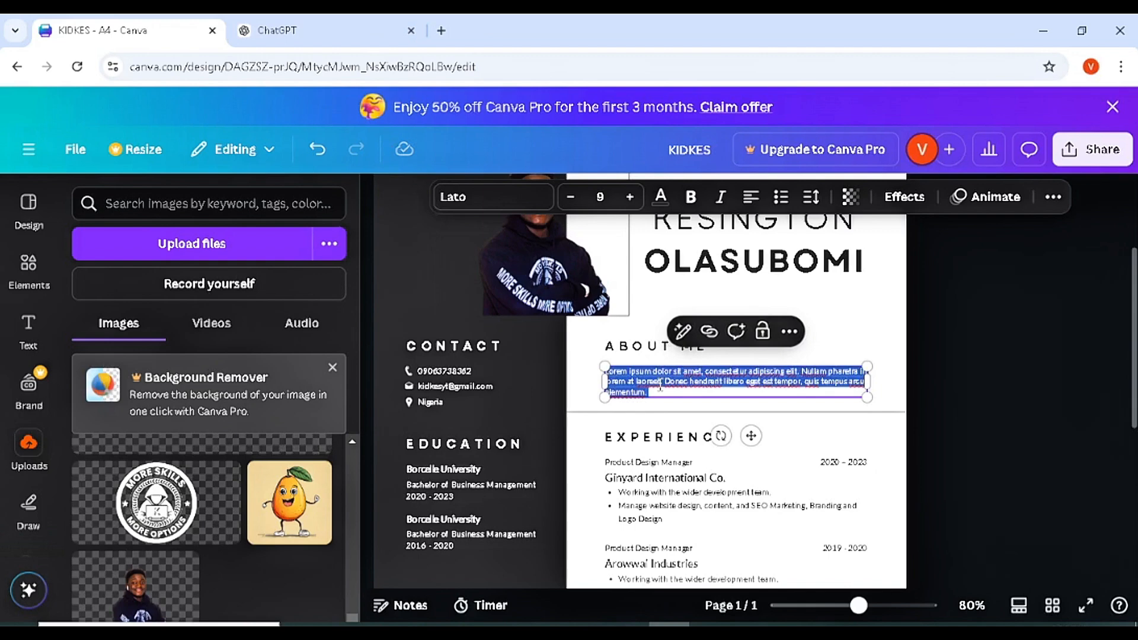
key(ctrl+v)
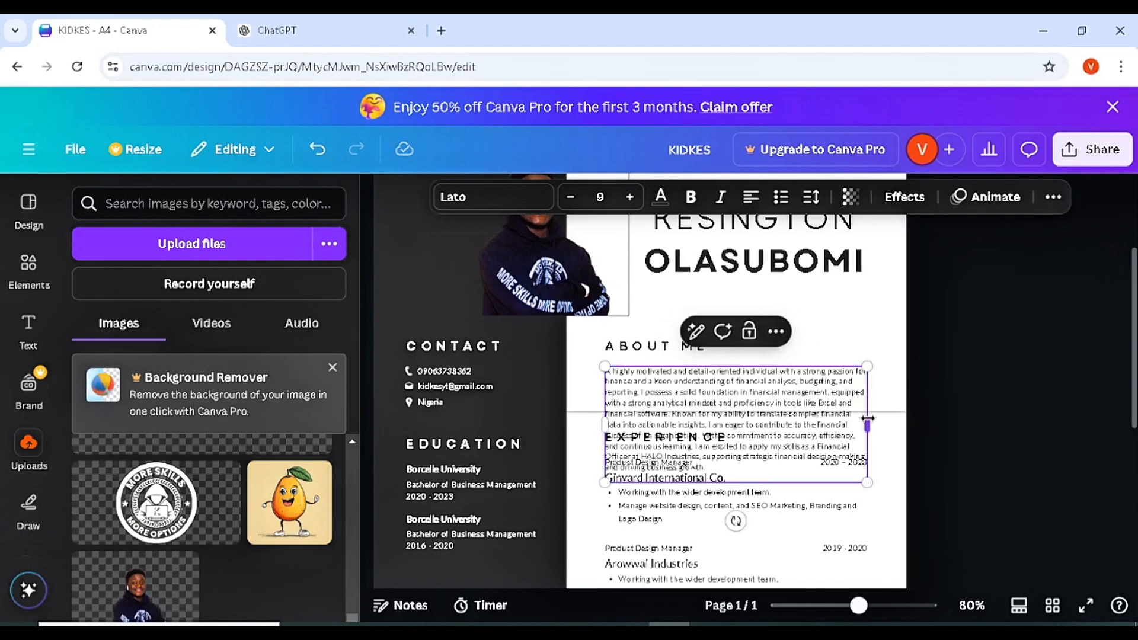
drag(867, 409, 958, 406)
drag(954, 450, 612, 394)
key(BackSpace)
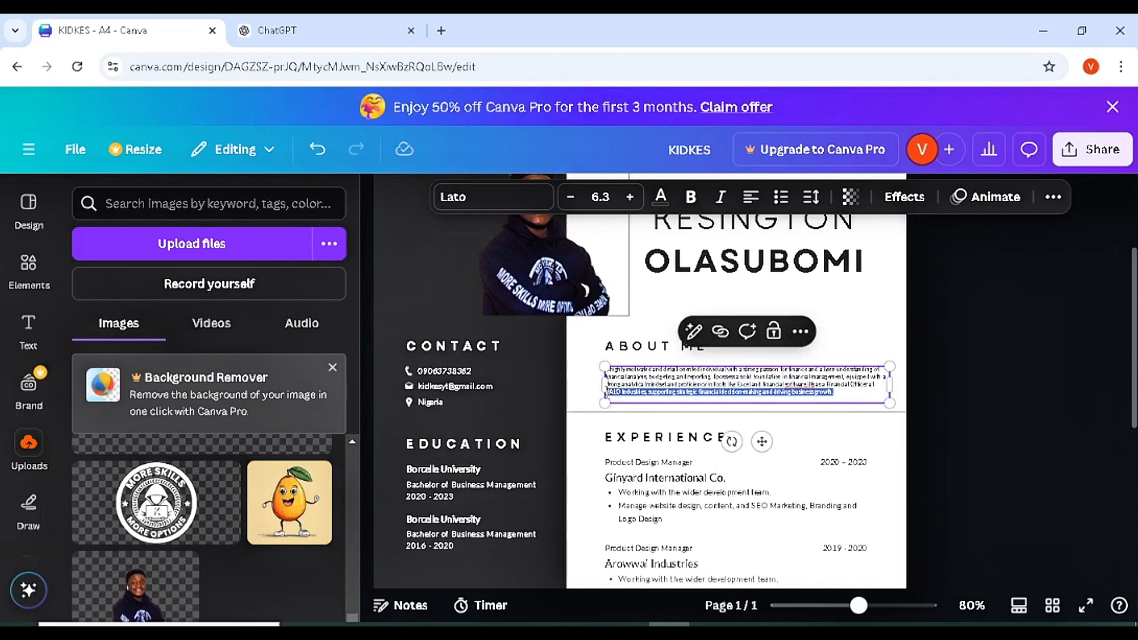
key(BackSpace)
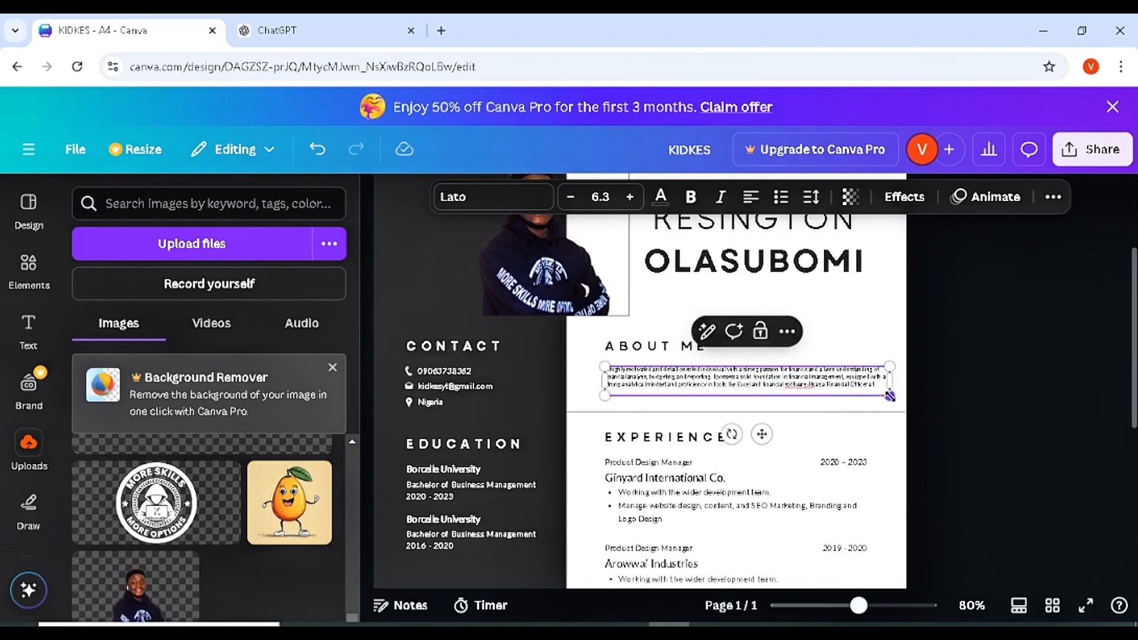
- Resize and reposition the About Me box, removing the trailing 'a Financial Officer at' phrase
drag(890, 395, 972, 406)
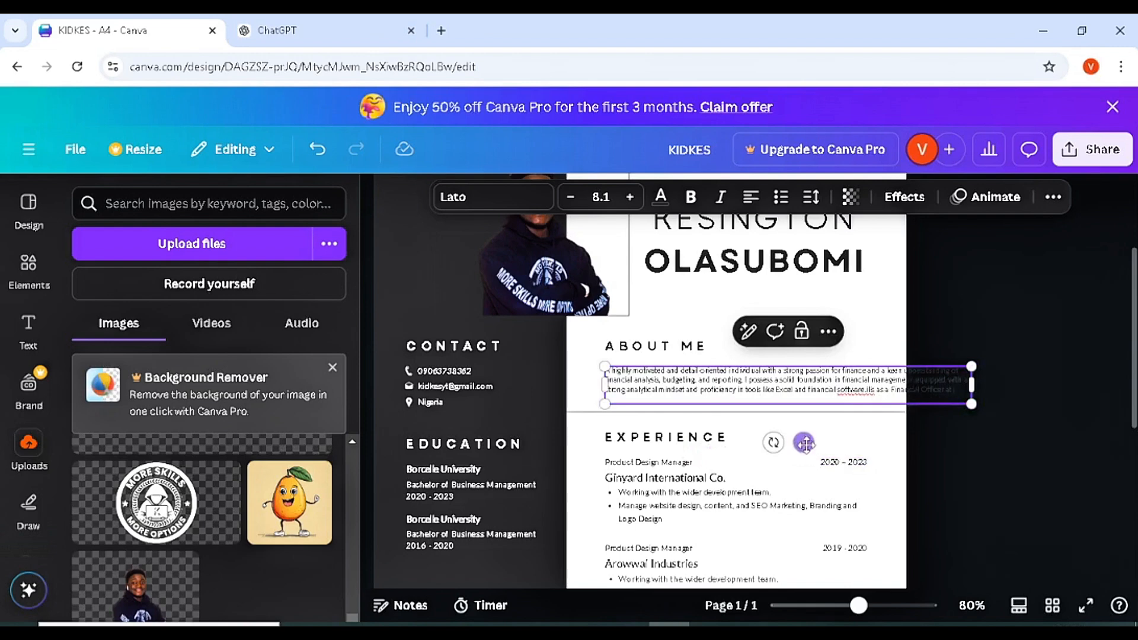
drag(804, 442, 771, 437)
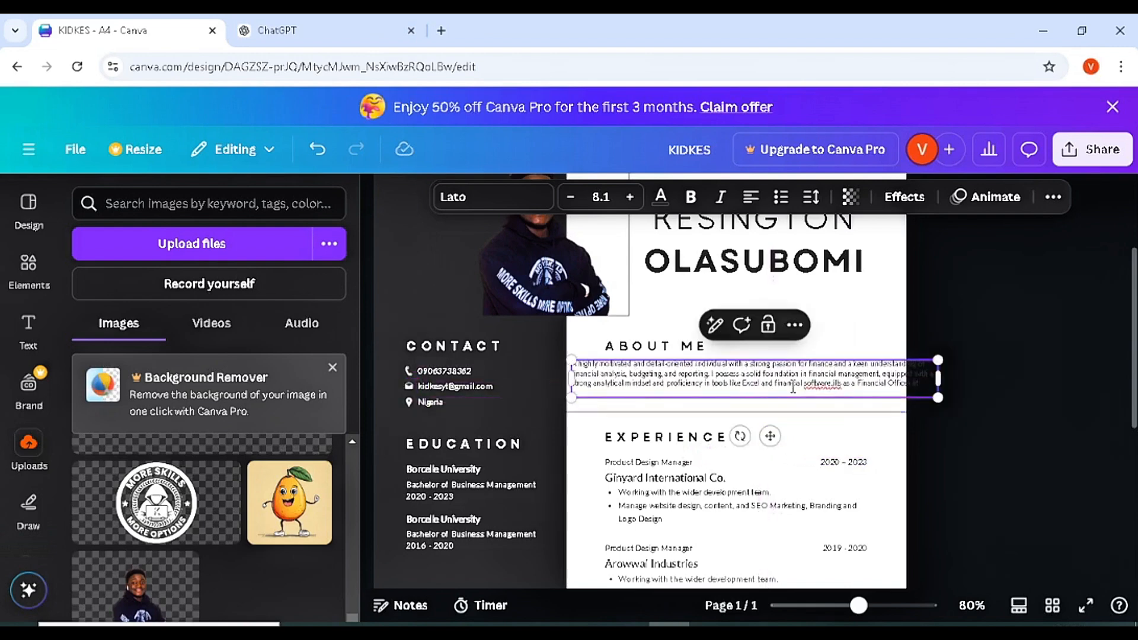
drag(939, 378, 827, 385)
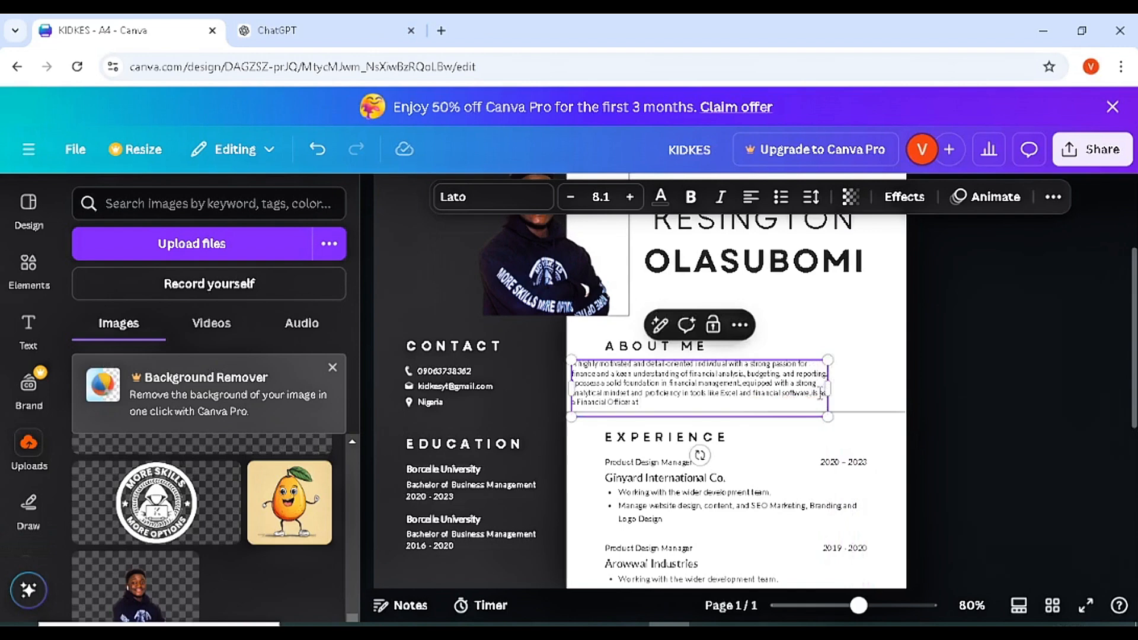
key(BackSpace)
drag(688, 407, 818, 397)
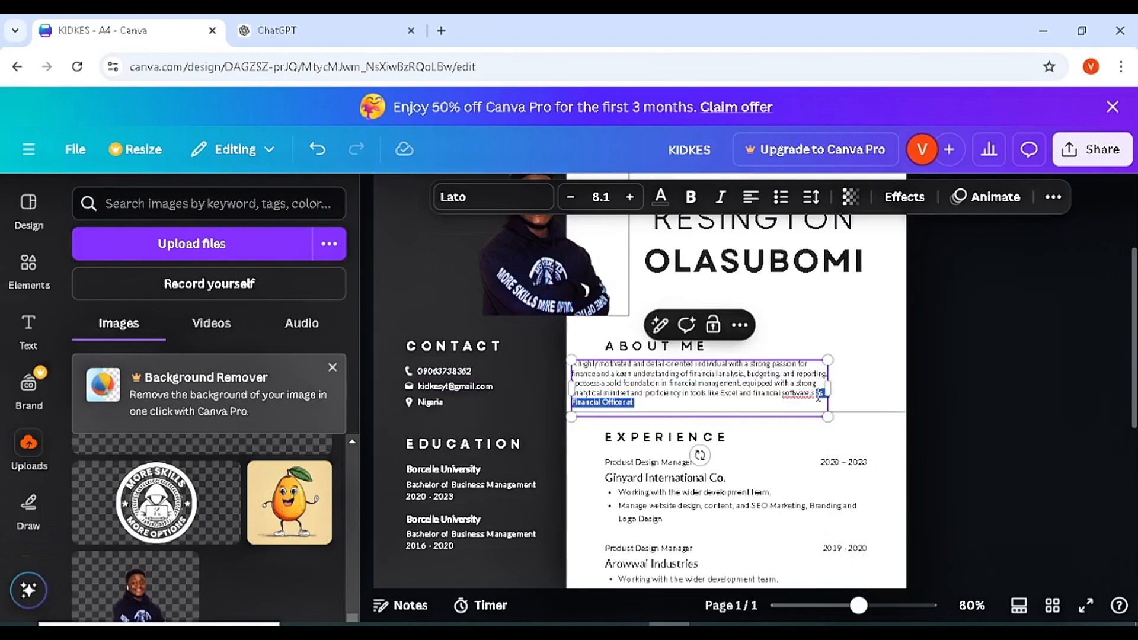
key(BackSpace)
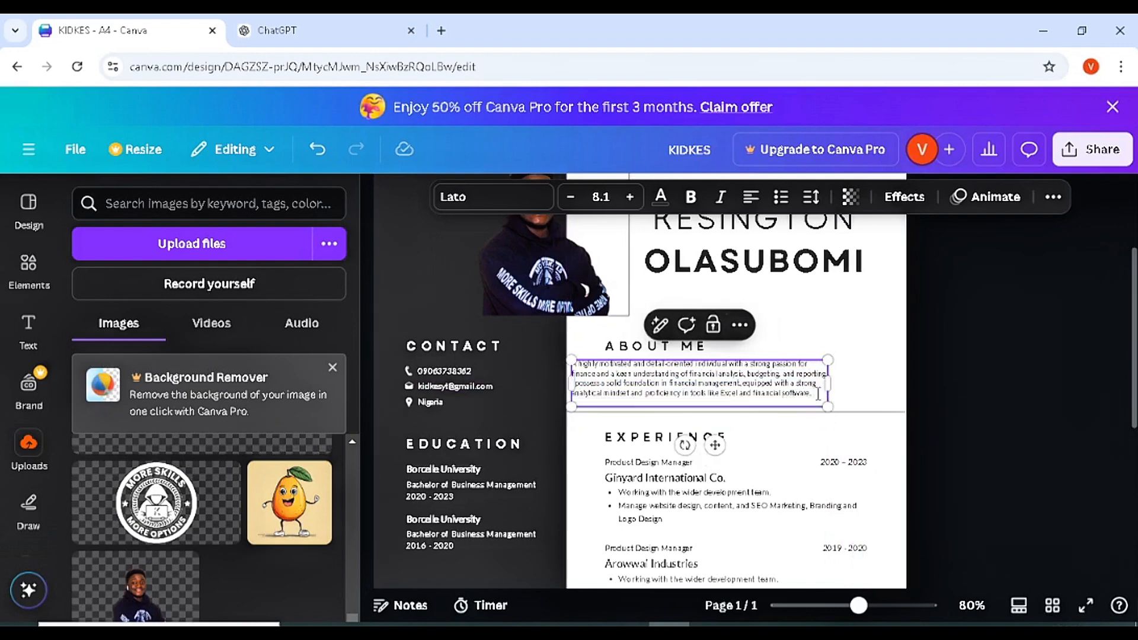
- Raise the About Me font size to 9.1 and widen the box to fit
click(903, 364)
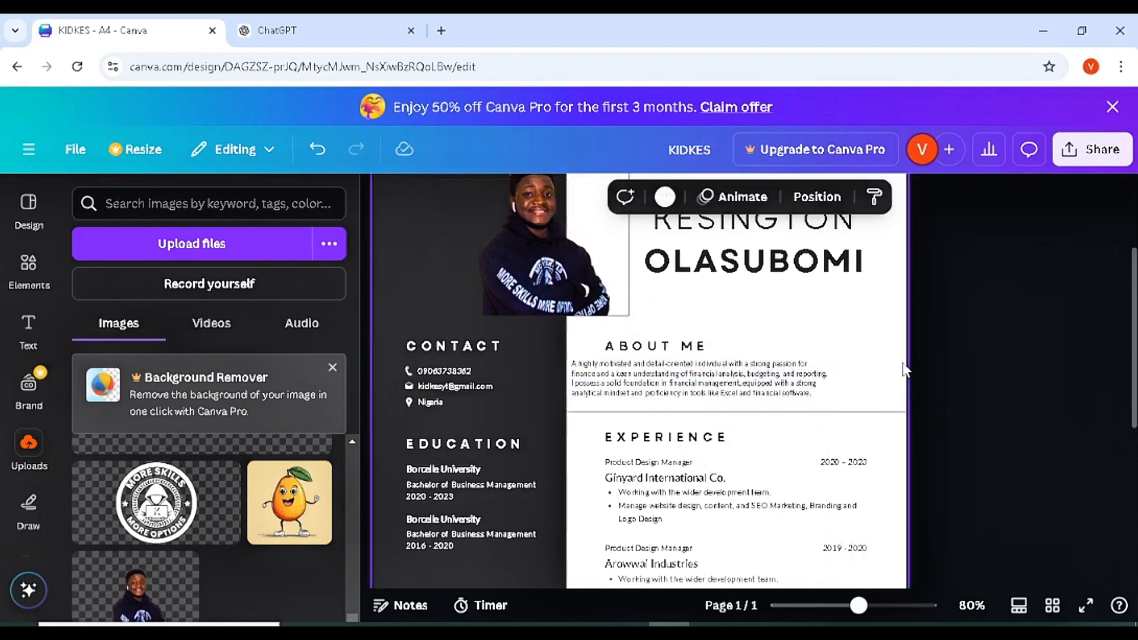
click(785, 384)
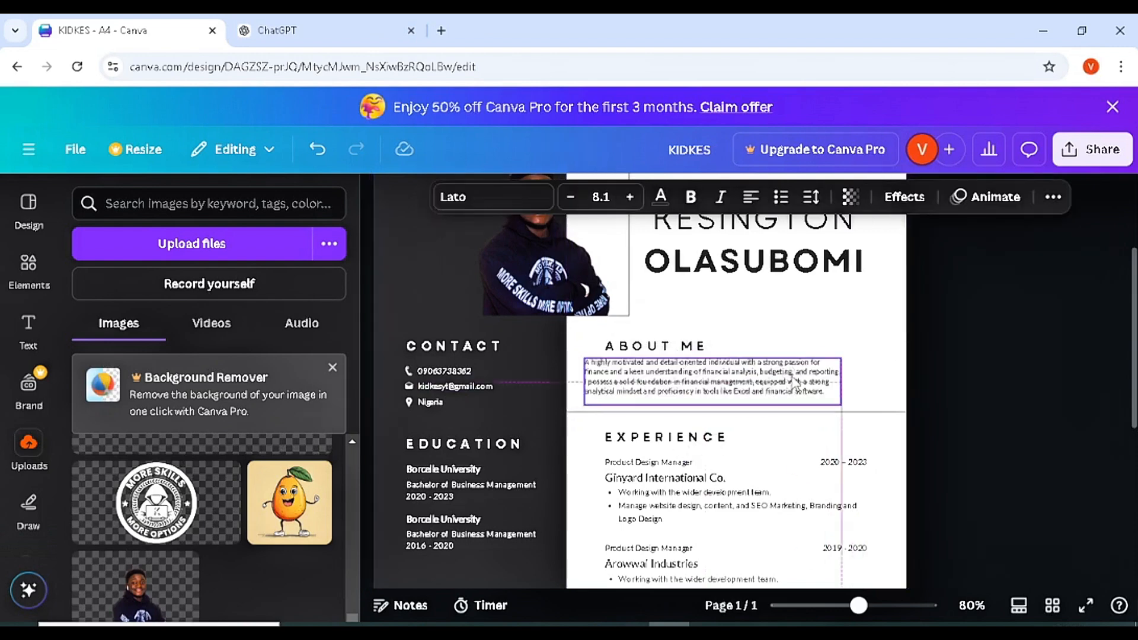
click(631, 197)
drag(841, 391, 885, 391)
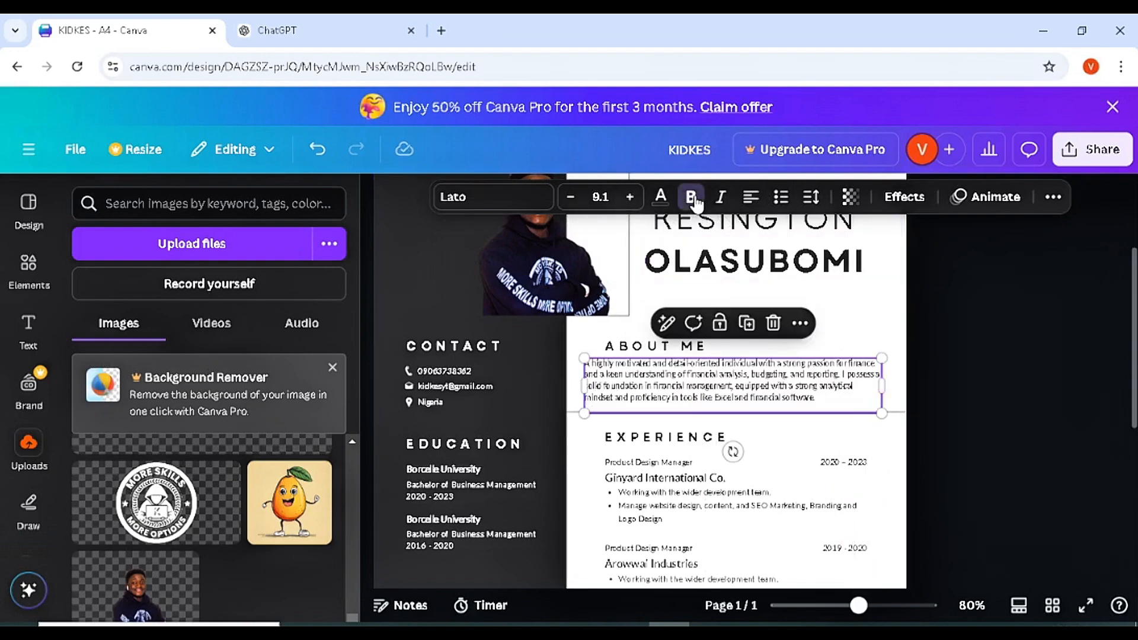
click(948, 375)
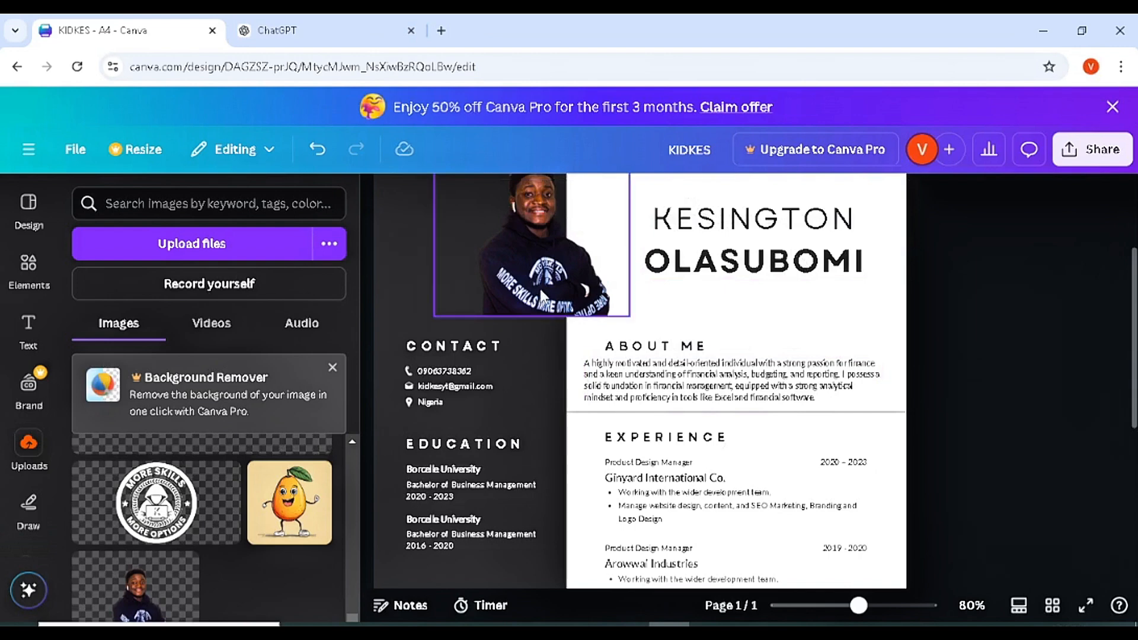
- Scroll through the resume to review Skills and References, then return to ChatGPT
scroll(1135, 324, up, 1)
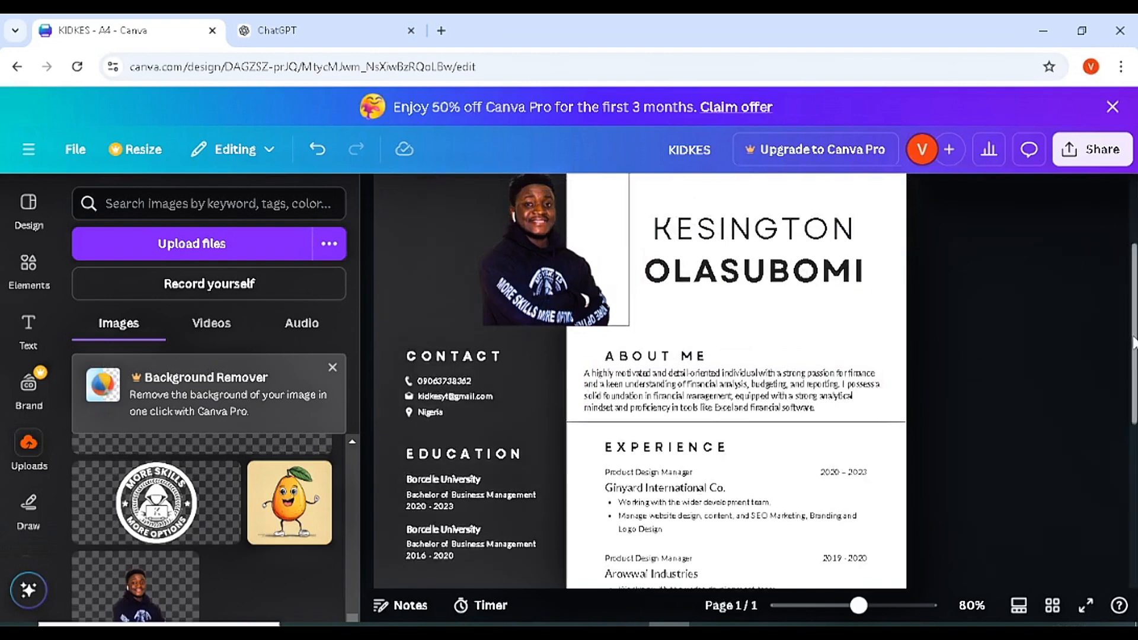
scroll(640, 380, down, 5)
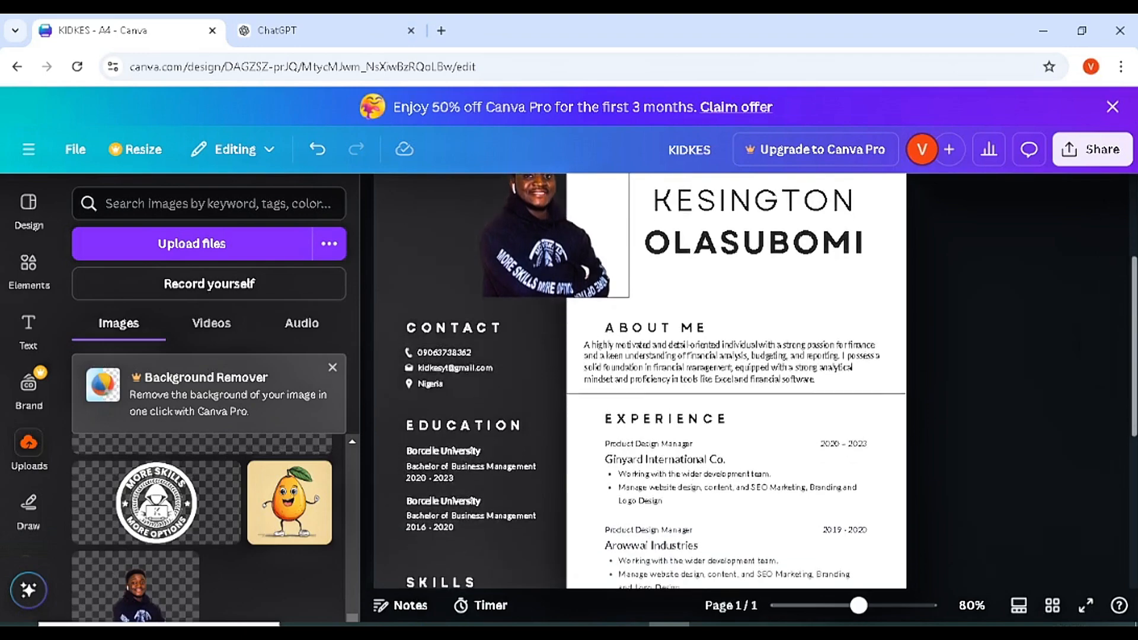
scroll(446, 483, down, 1)
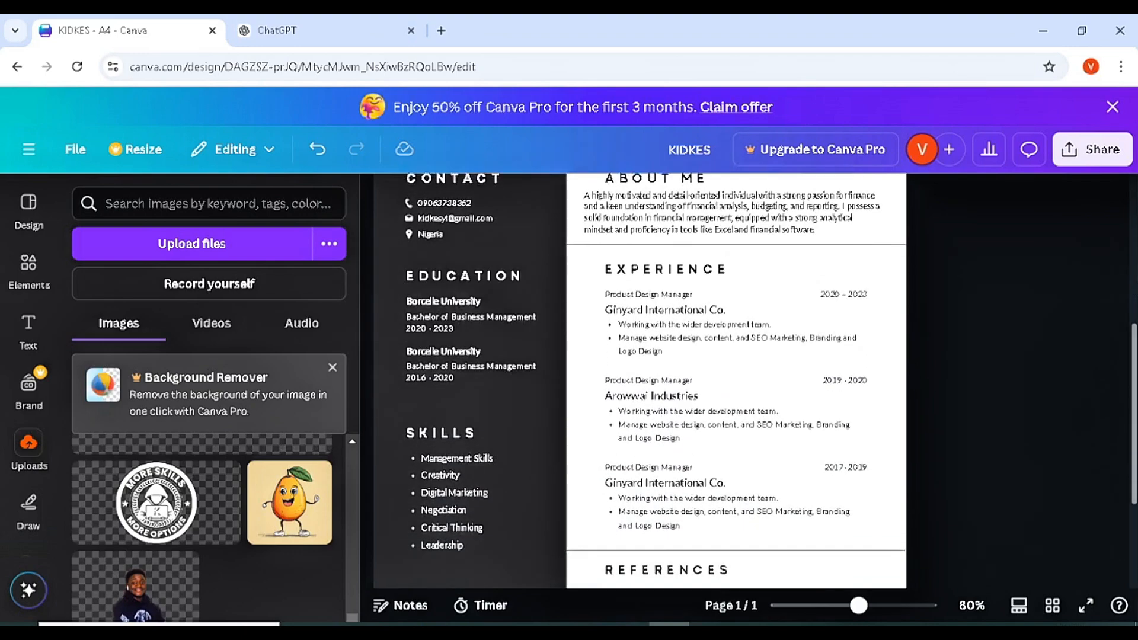
scroll(446, 483, up, 1)
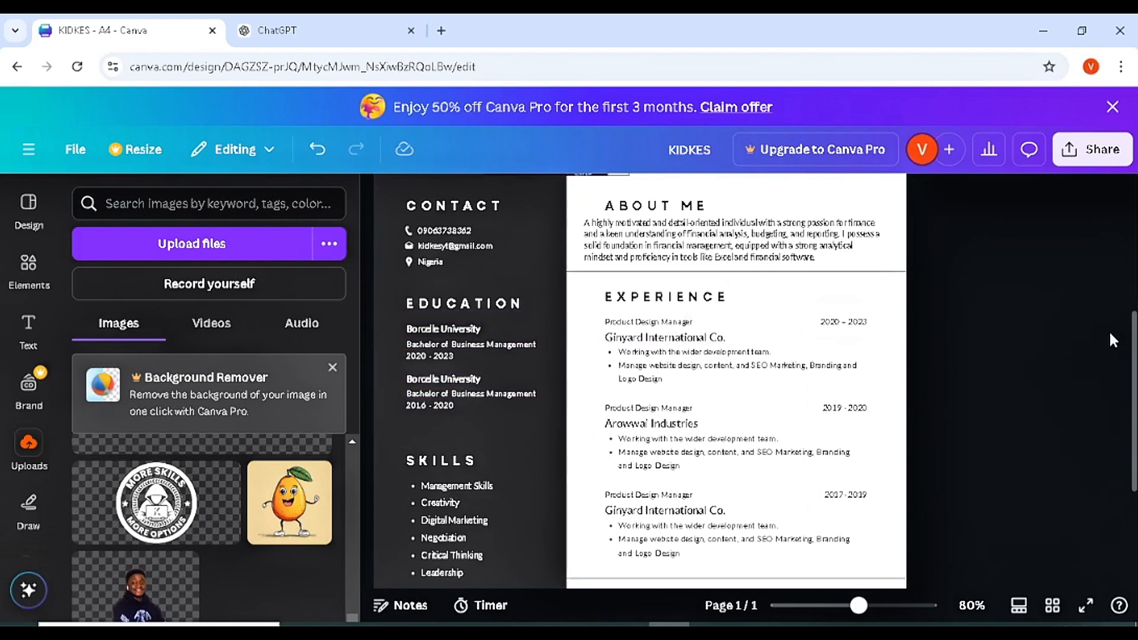
scroll(1109, 330, down, 3)
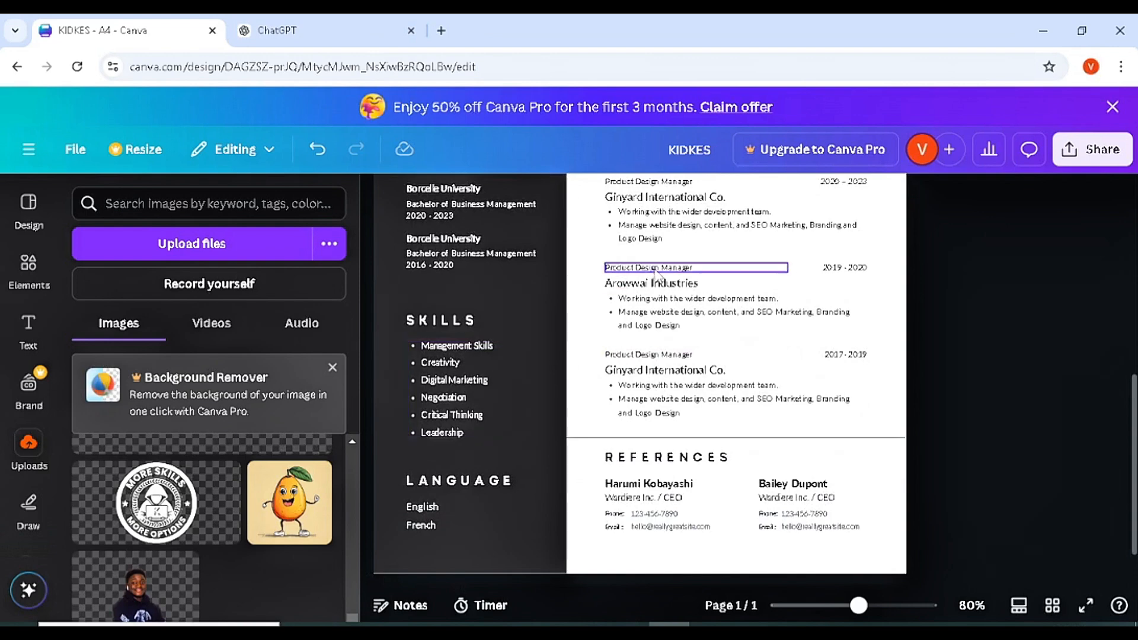
click(348, 40)
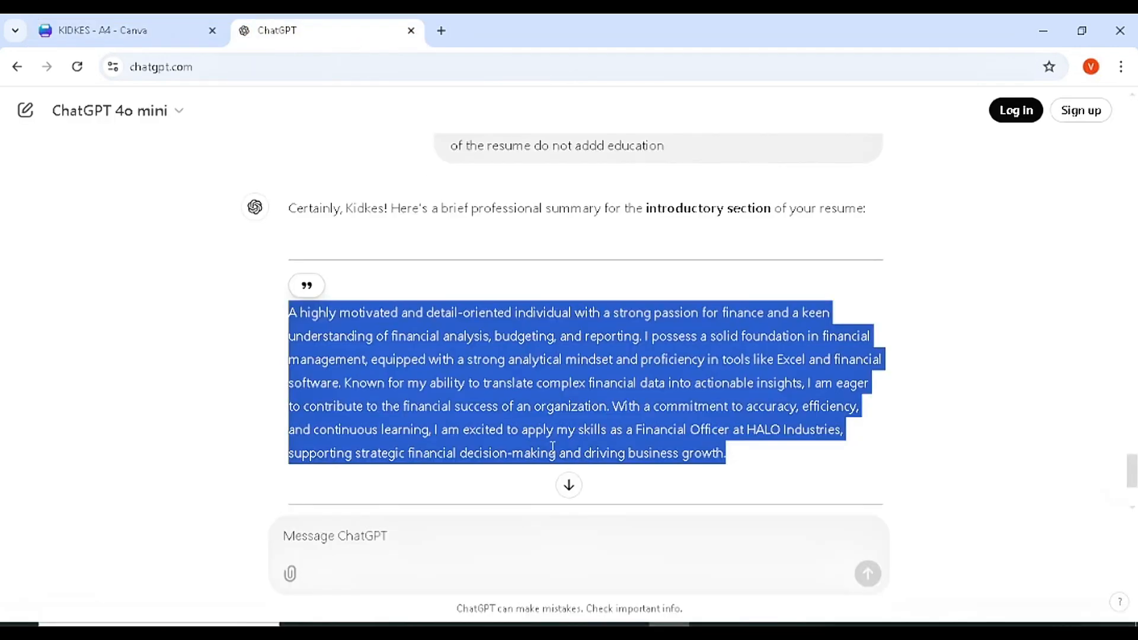
- Ask ChatGPT for 5 brief finance resume skills and highlight 'Financial Analysis'
click(478, 535)
text(ar)
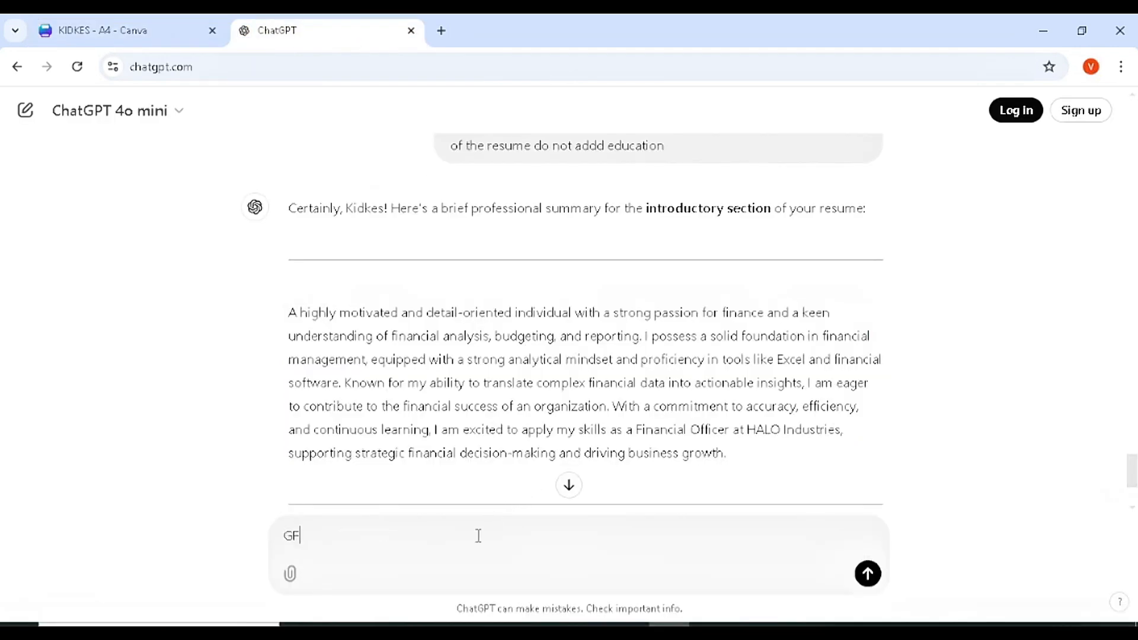
key(BackSpace)
key(BackSpace)
text(Give me 5 skills to use i)
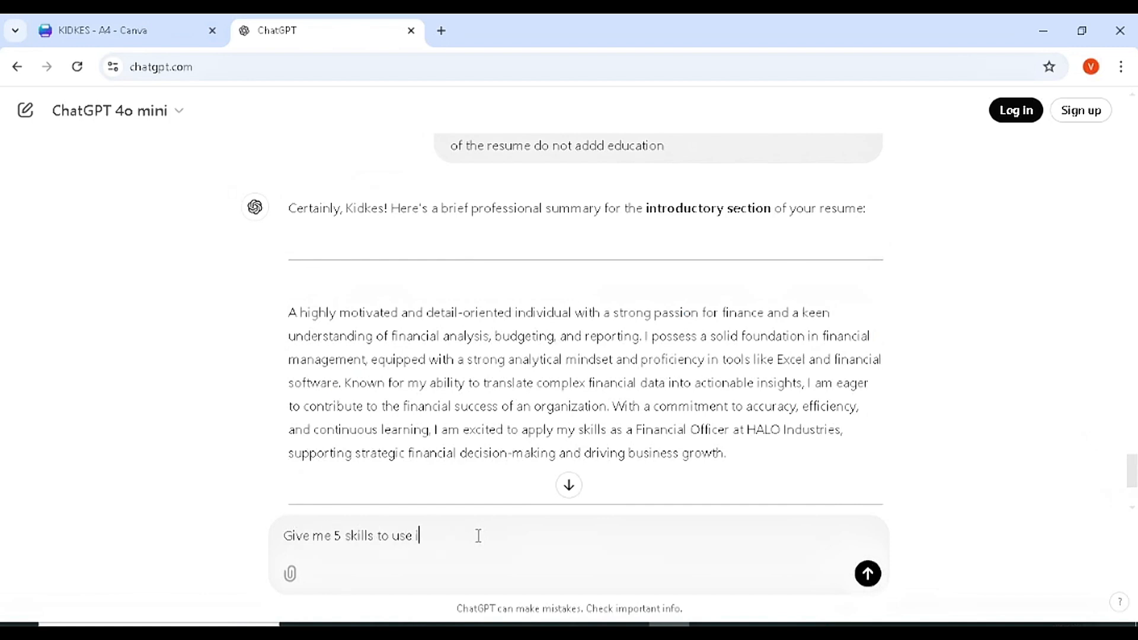
text(n the resume related to finance b)
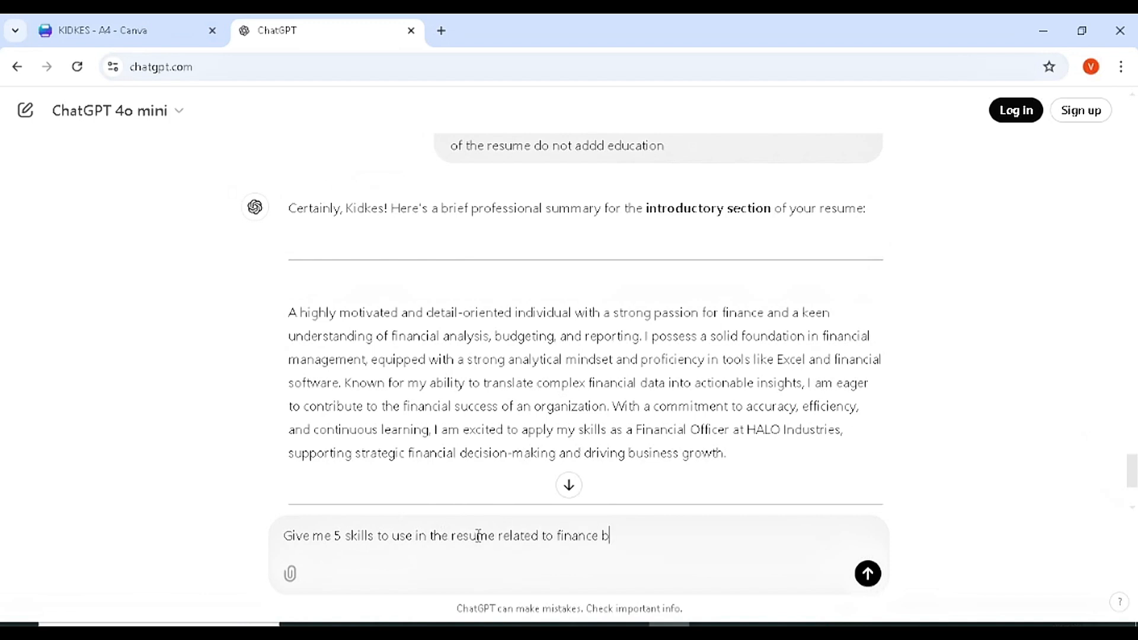
text(rief and list)
key(Return)
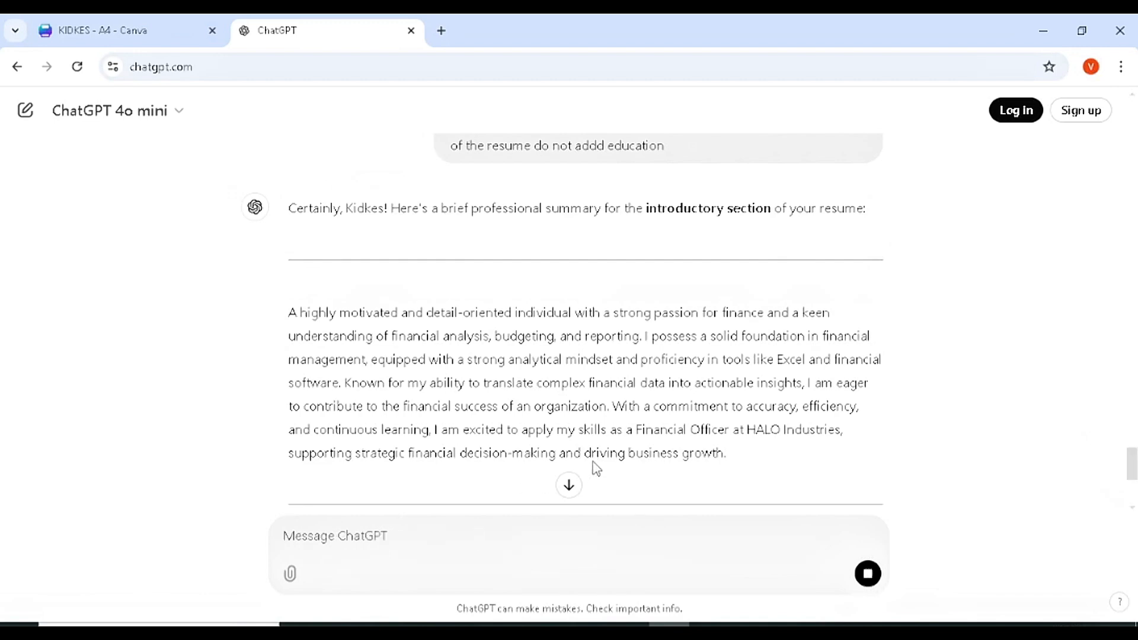
click(570, 486)
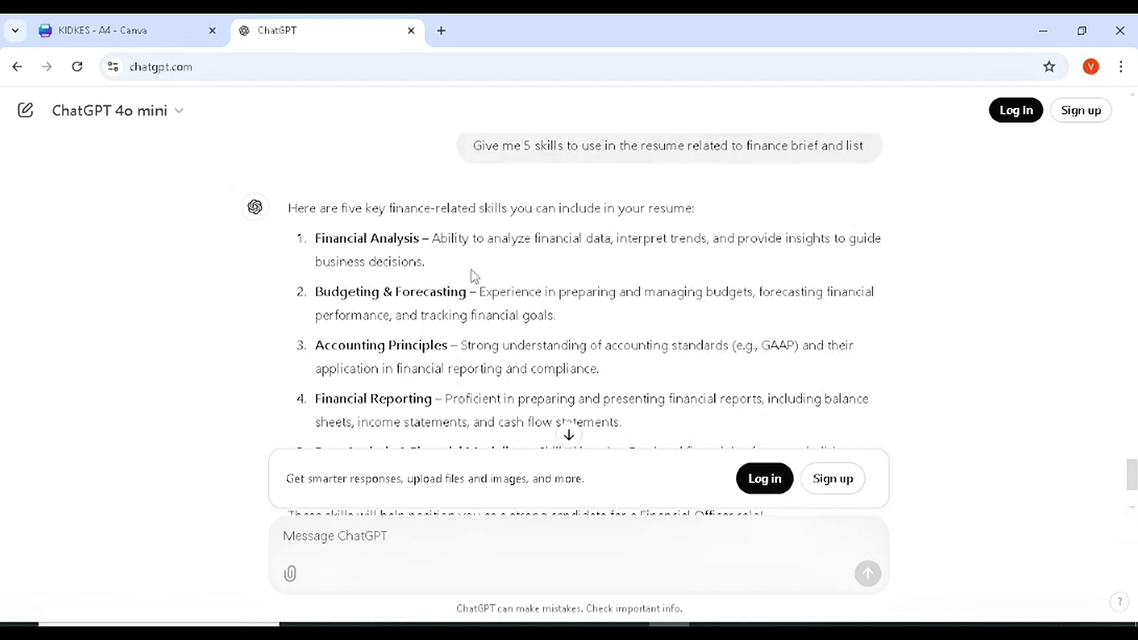
drag(317, 238, 425, 243)
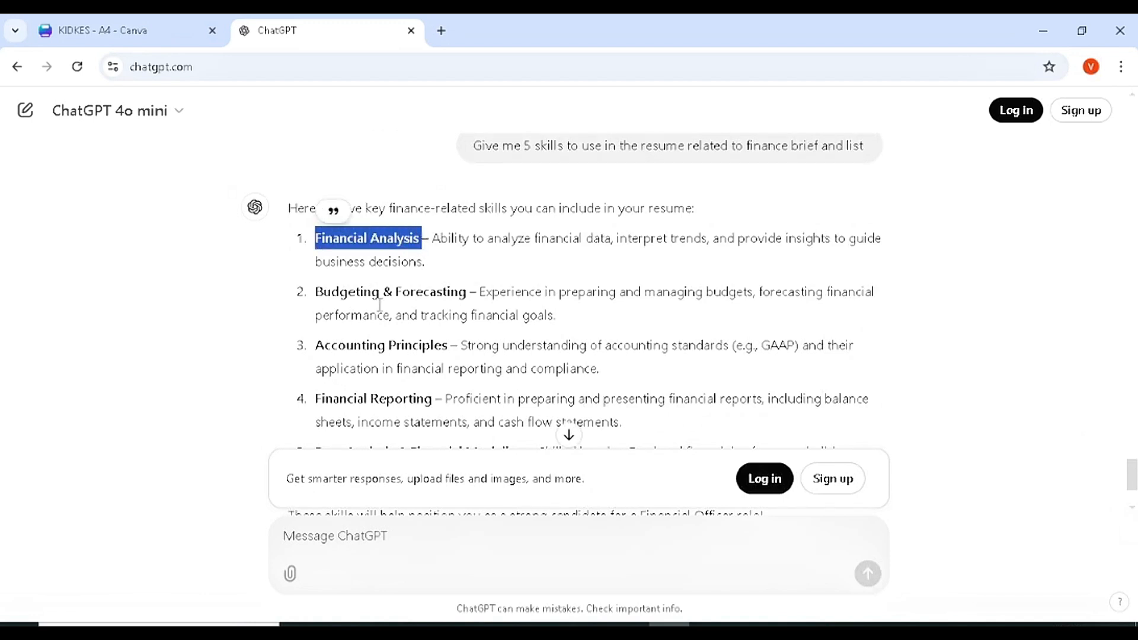
- Replace the Management Skills and Creativity bullets with Financial Analysis and Investing
click(148, 24)
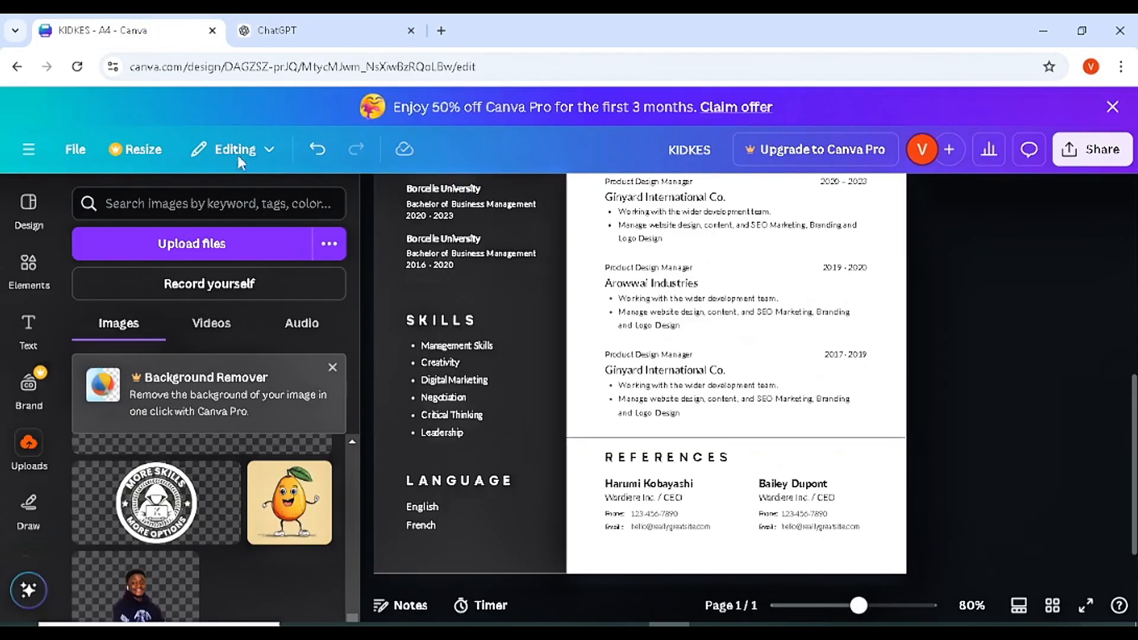
click(472, 346)
double_click(474, 354)
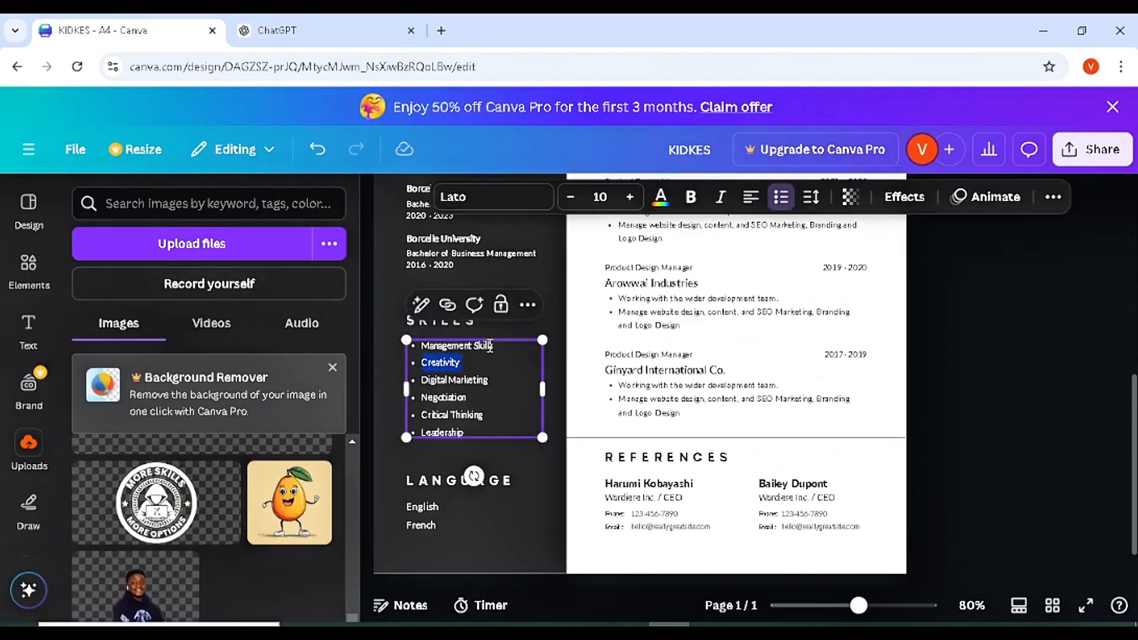
drag(494, 346, 423, 348)
key(BackSpace)
text(Financ)
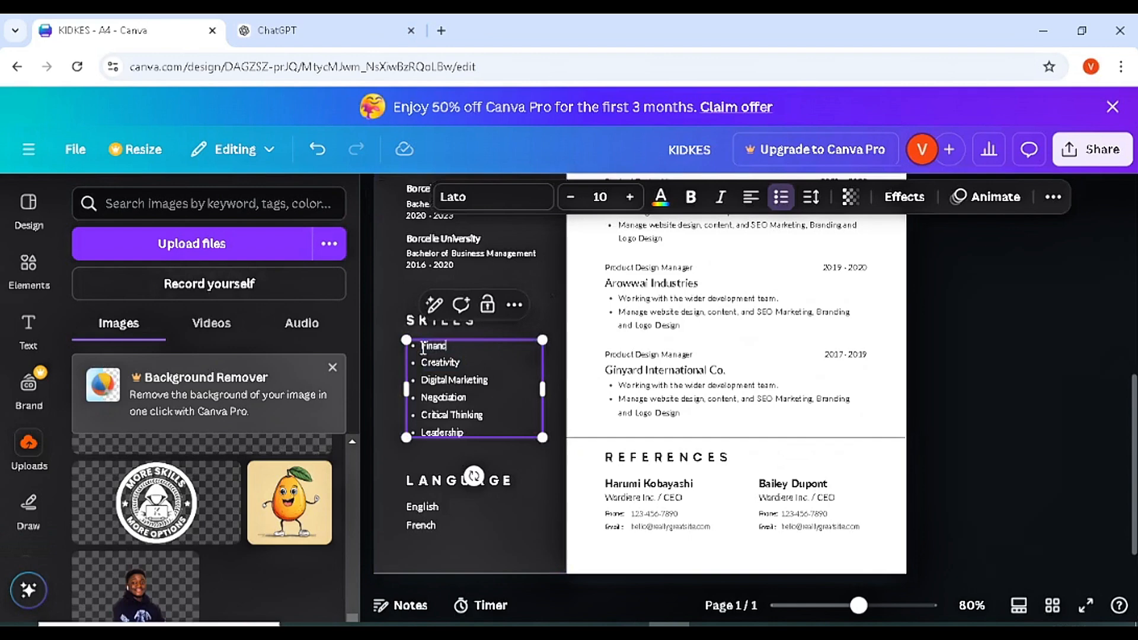
text(ial Analysis)
drag(465, 362, 424, 362)
key(BackSpace)
text(Inve)
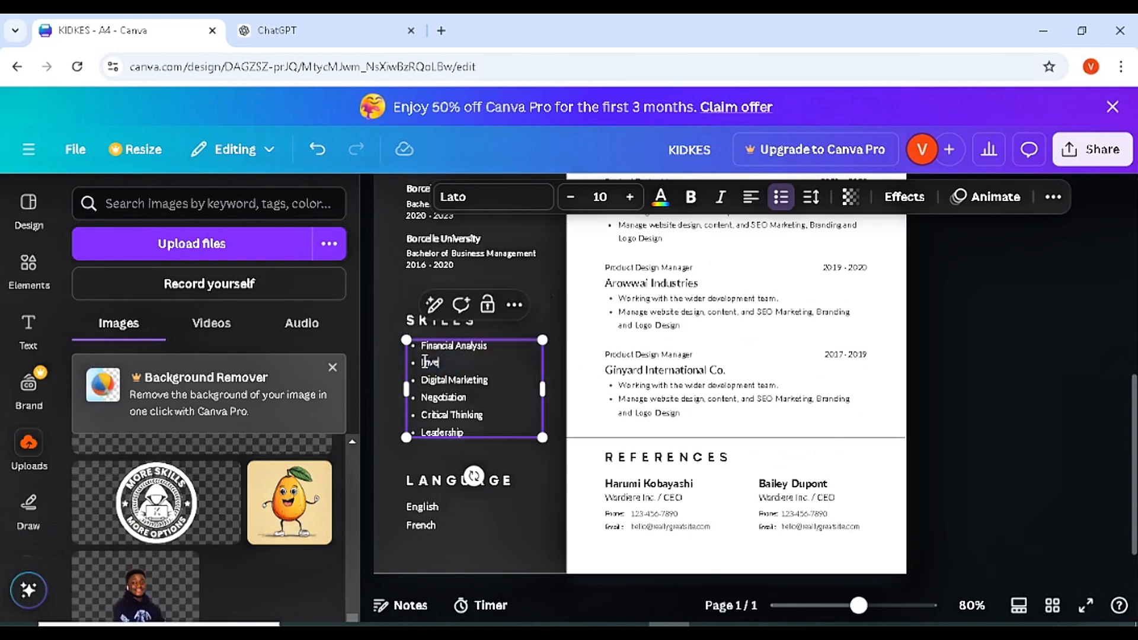
text(sting)
click(535, 456)
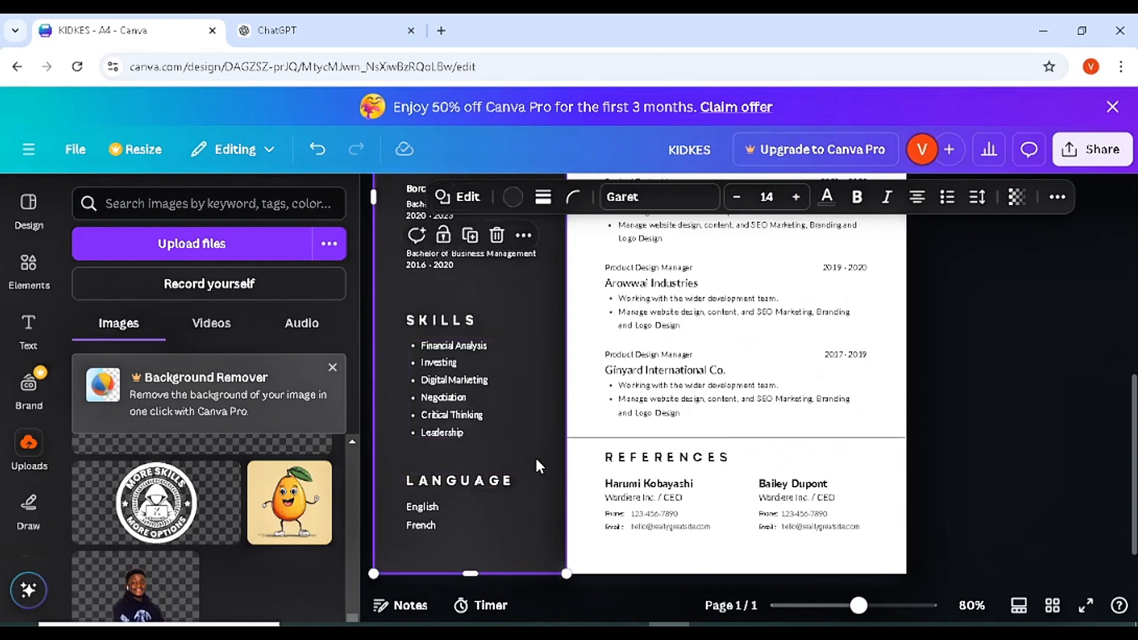
- Change the Negotiation skill bullet to Budgeting
click(483, 382)
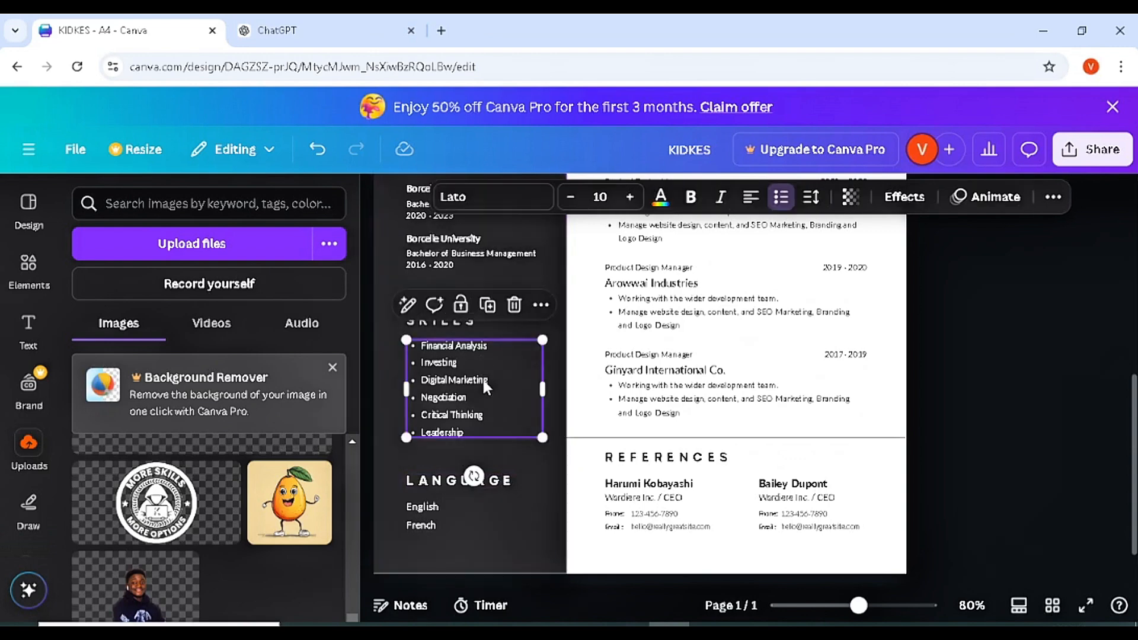
drag(473, 396, 428, 394)
key(BackSpace)
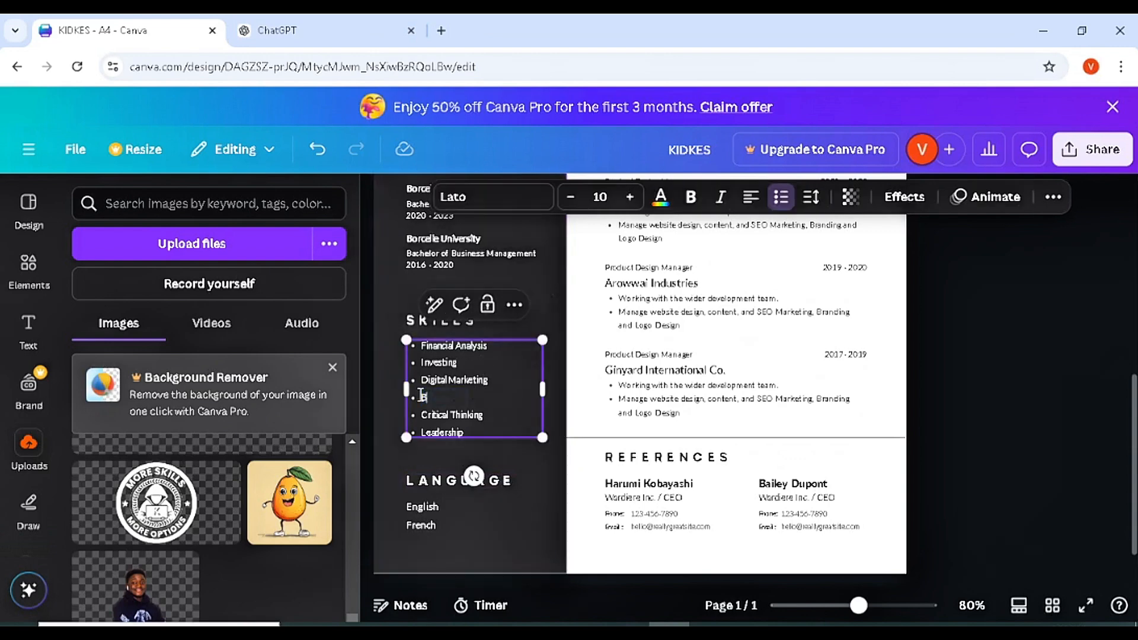
text(Budgeting)
click(539, 322)
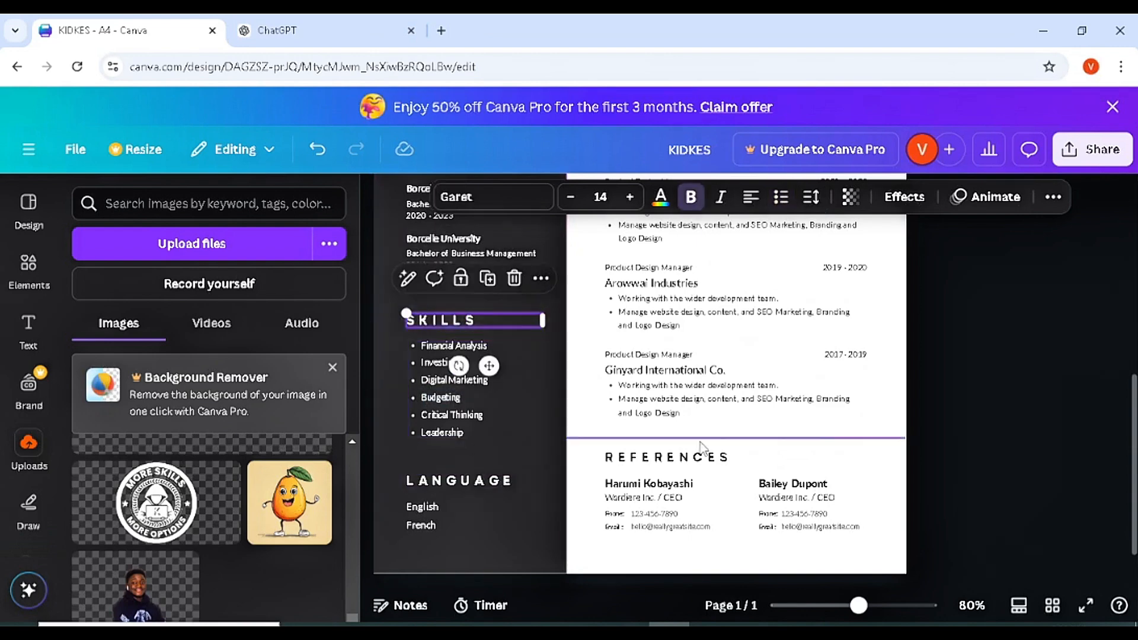
- Change the French language entry to German
scroll(1135, 451, down, 2)
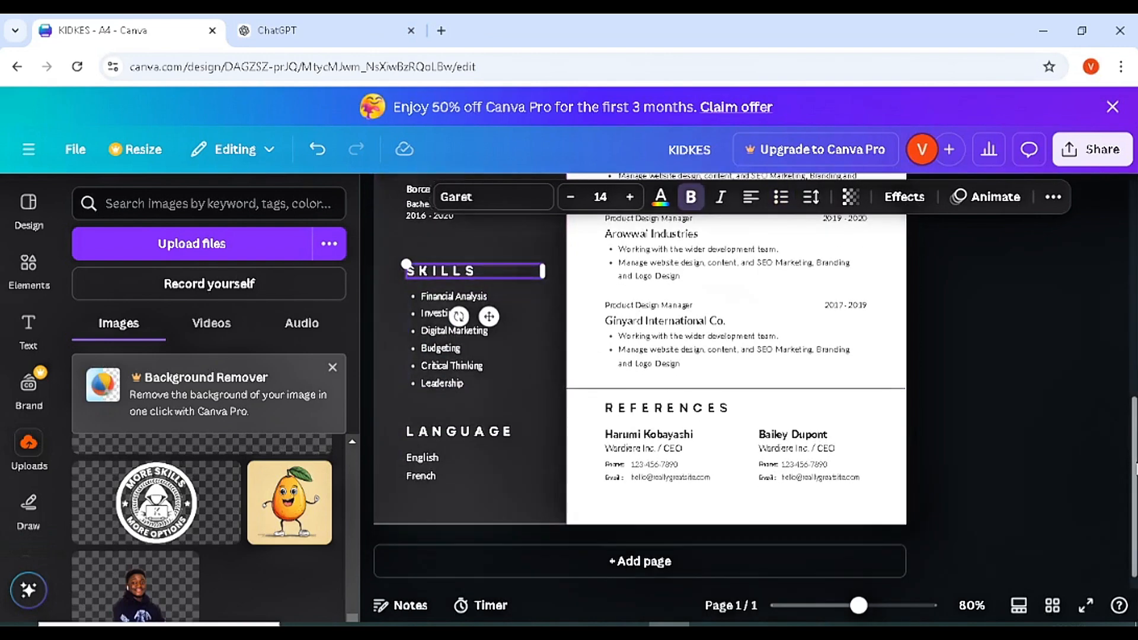
double_click(433, 472)
text(Ger)
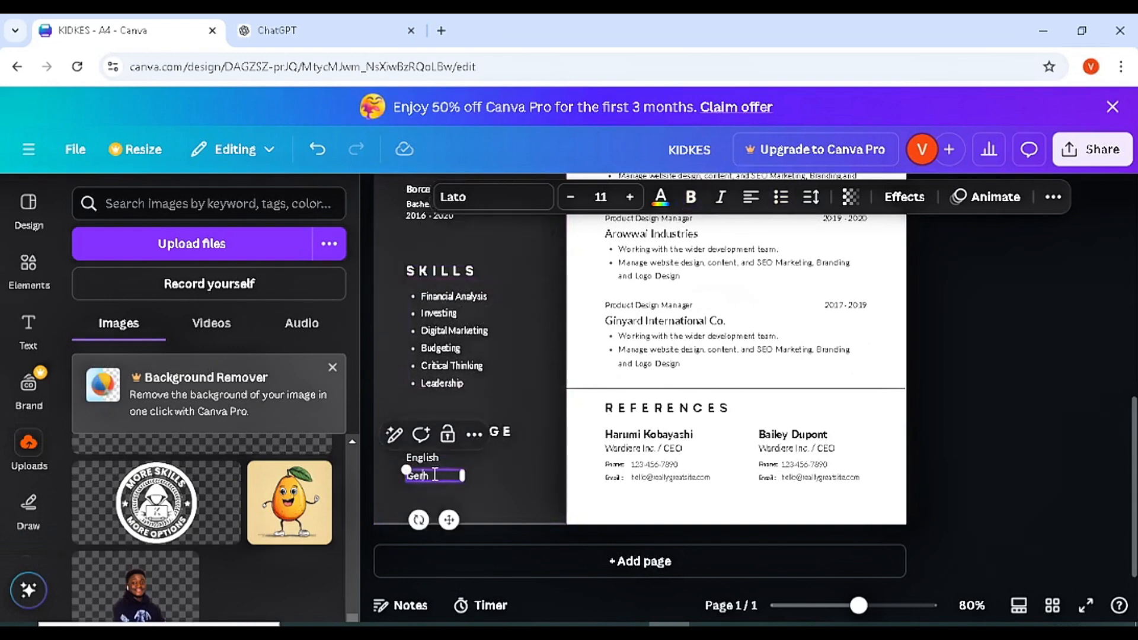
text(man)
click(1074, 370)
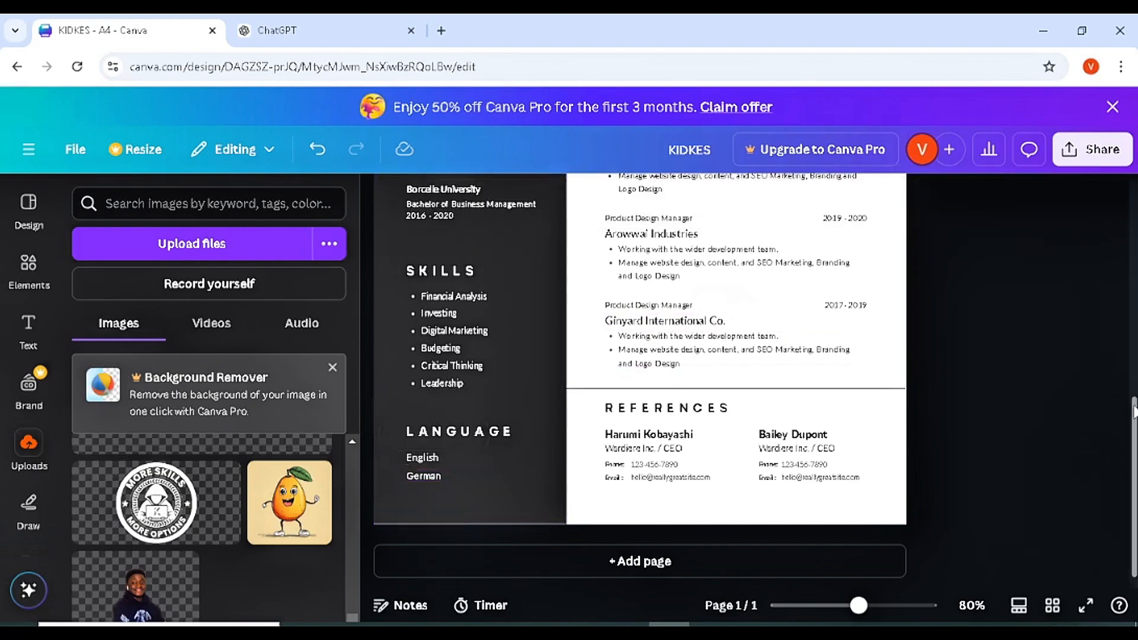
scroll(1073, 371, up, 3)
scroll(1074, 370, up, 1)
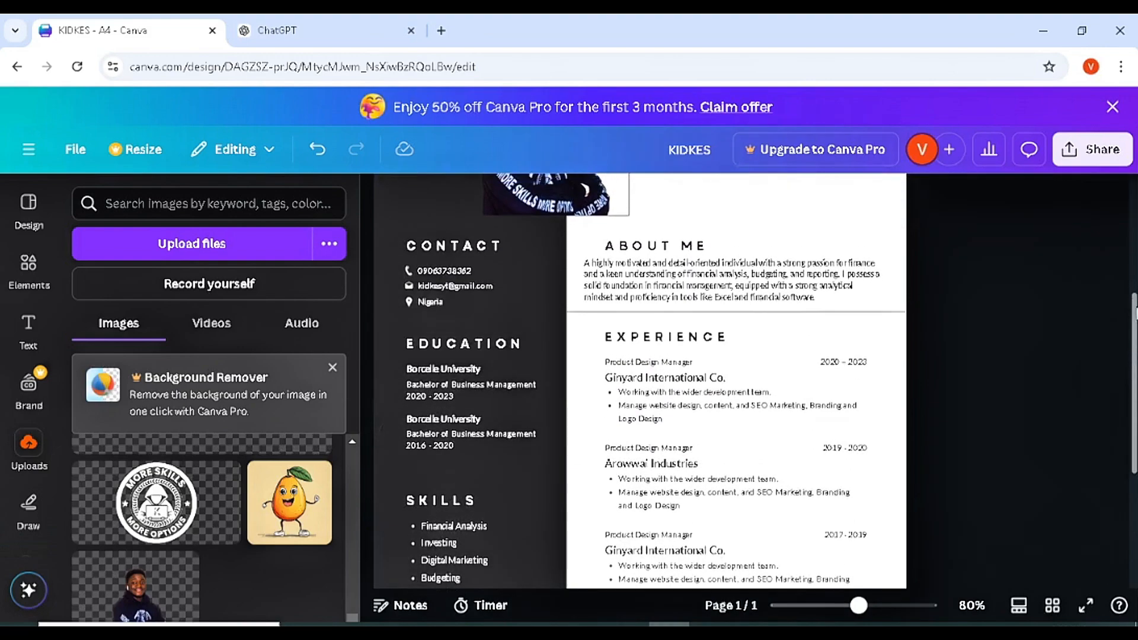
scroll(1074, 371, down, 2)
scroll(1126, 347, down, 2)
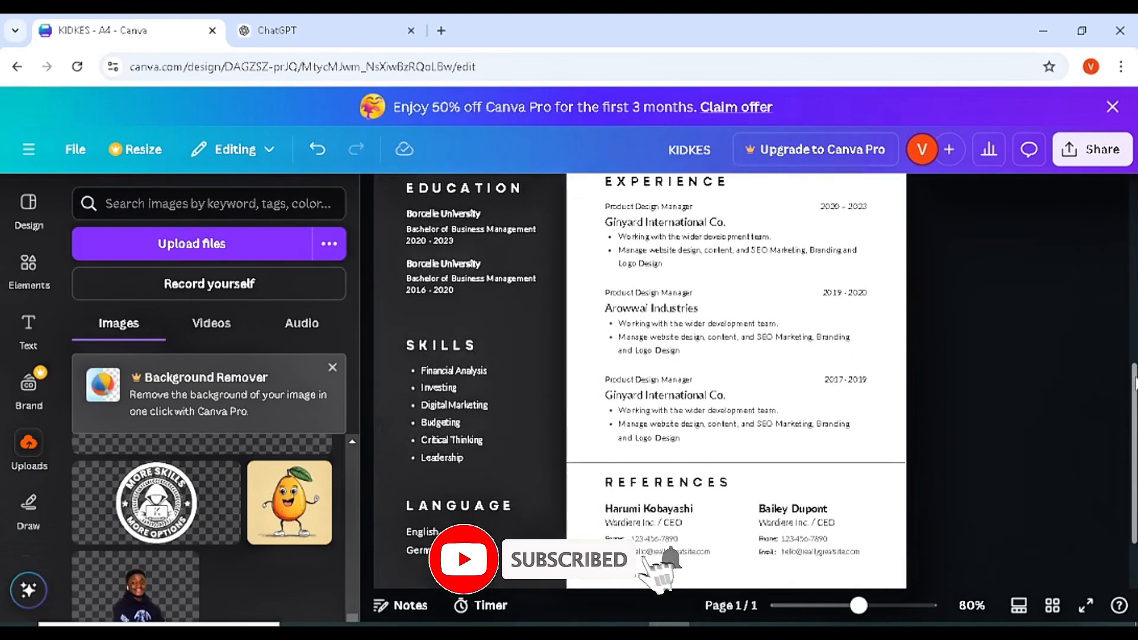
scroll(1126, 347, up, 2)
scroll(1126, 350, up, 1)
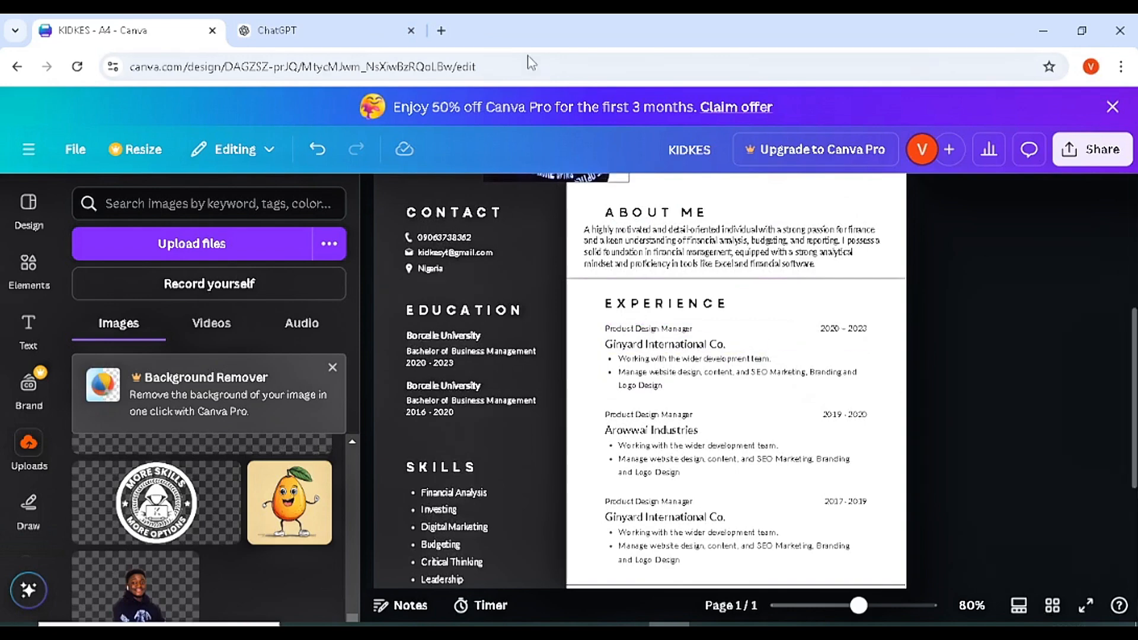
click(335, 18)
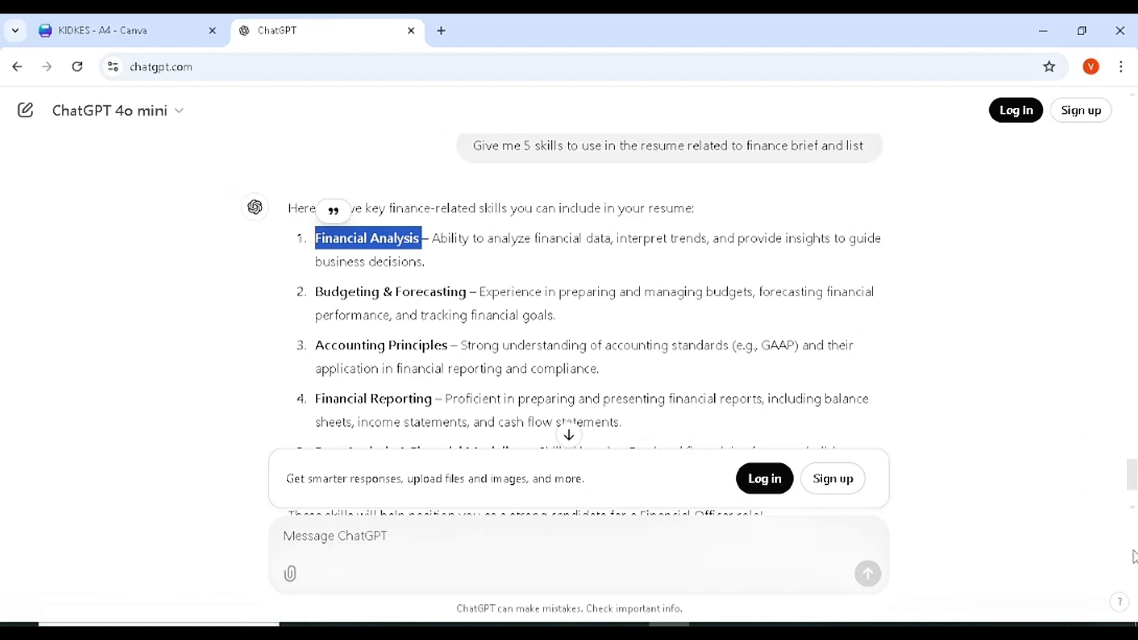
drag(1133, 474, 1133, 257)
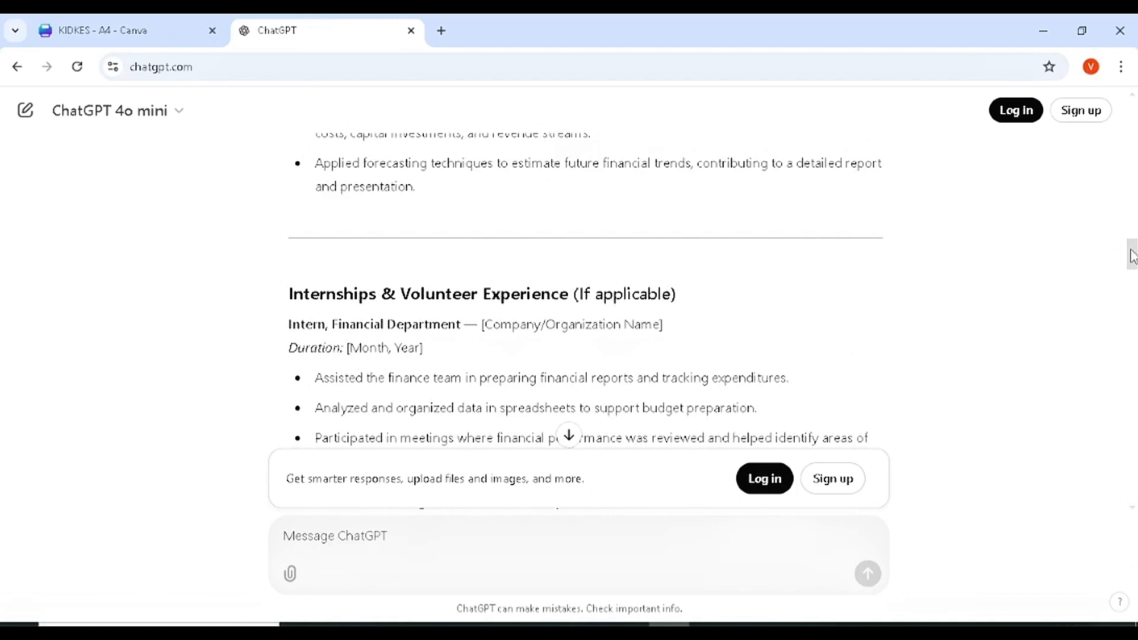
click(178, 31)
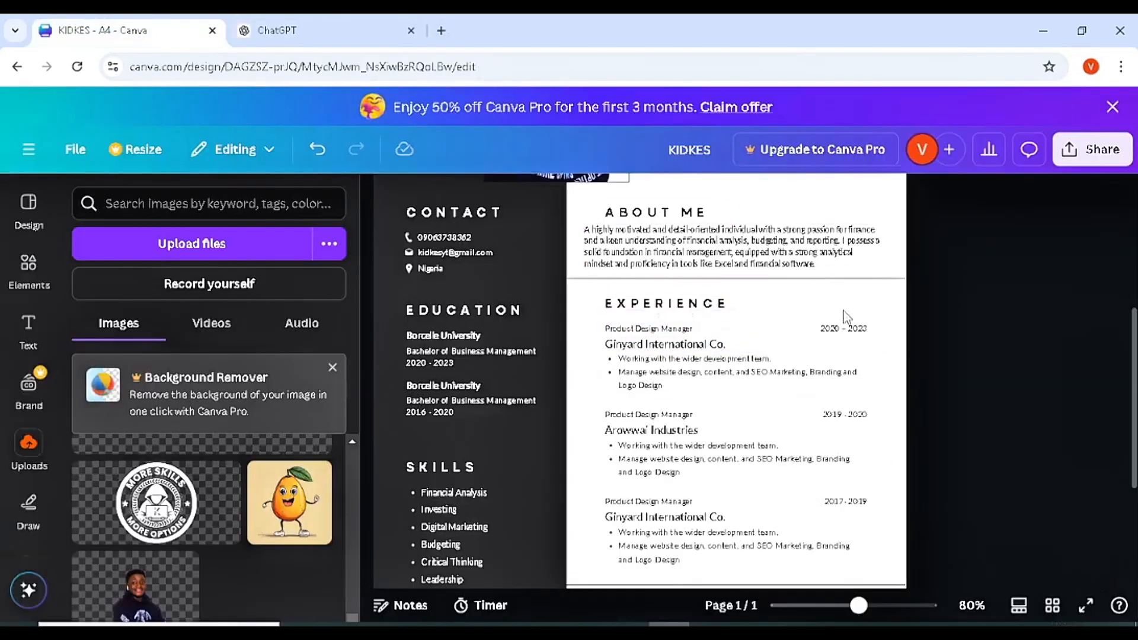
click(678, 328)
click(678, 328)
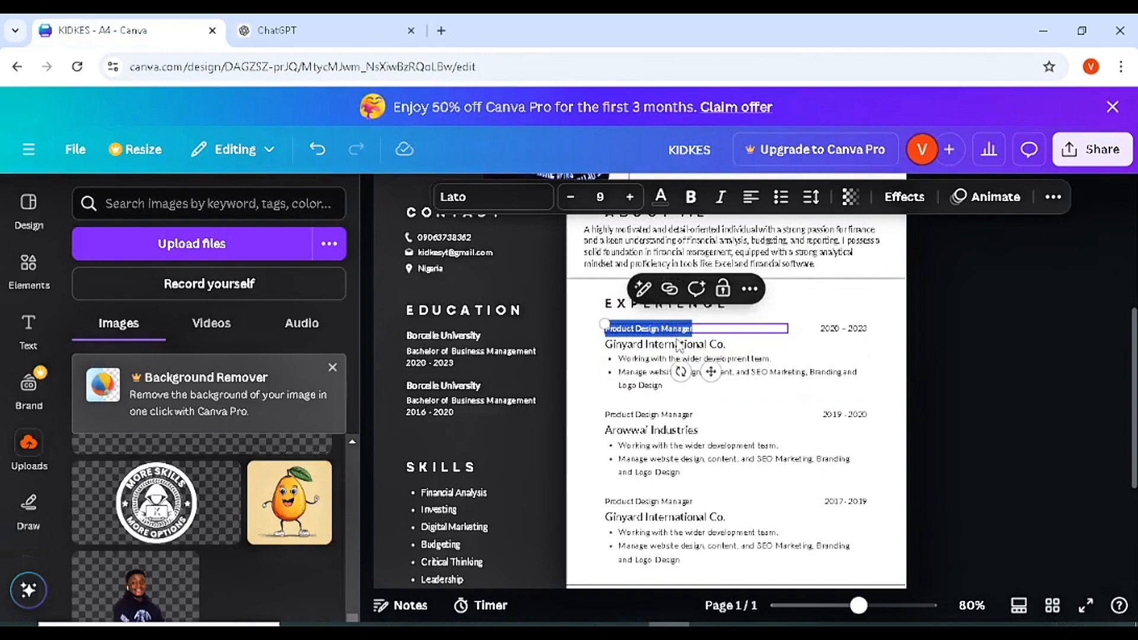
- Undo the accidental circle, stray letters and black line on the resume
drag(1133, 378, 1129, 420)
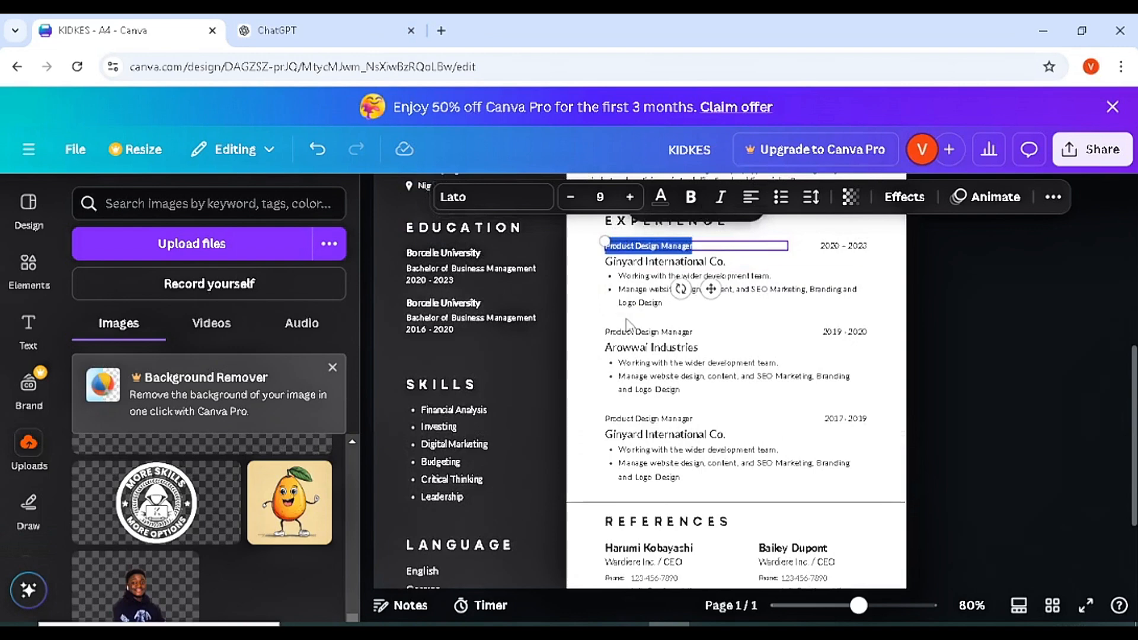
text(l)
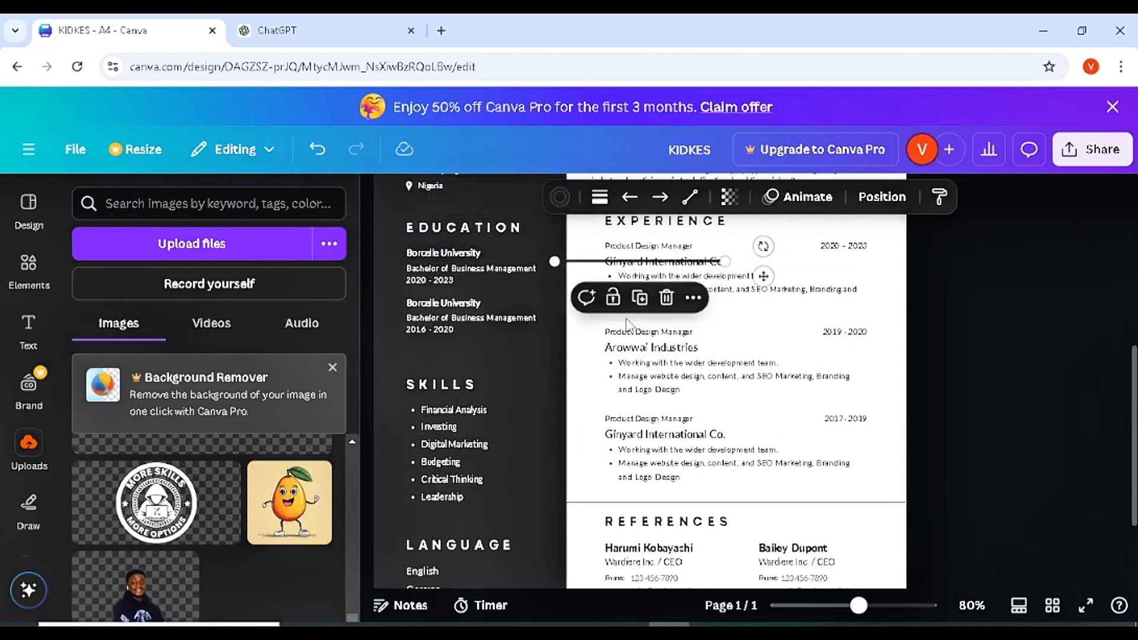
text(cOMPAN)
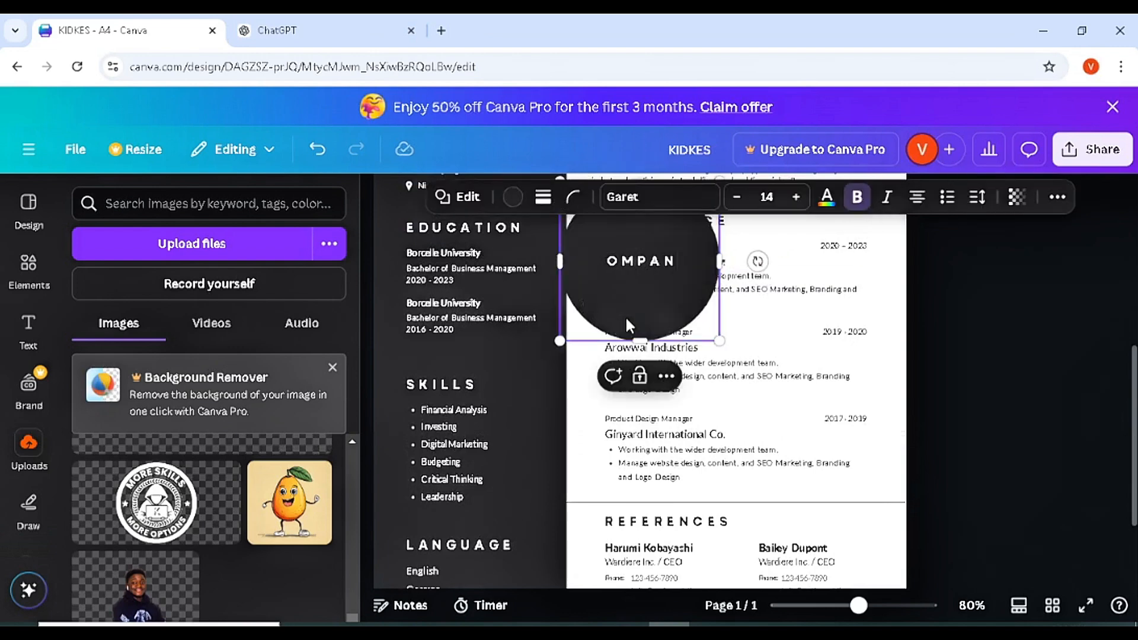
key(ctrl+z)
key(ctrl+z)
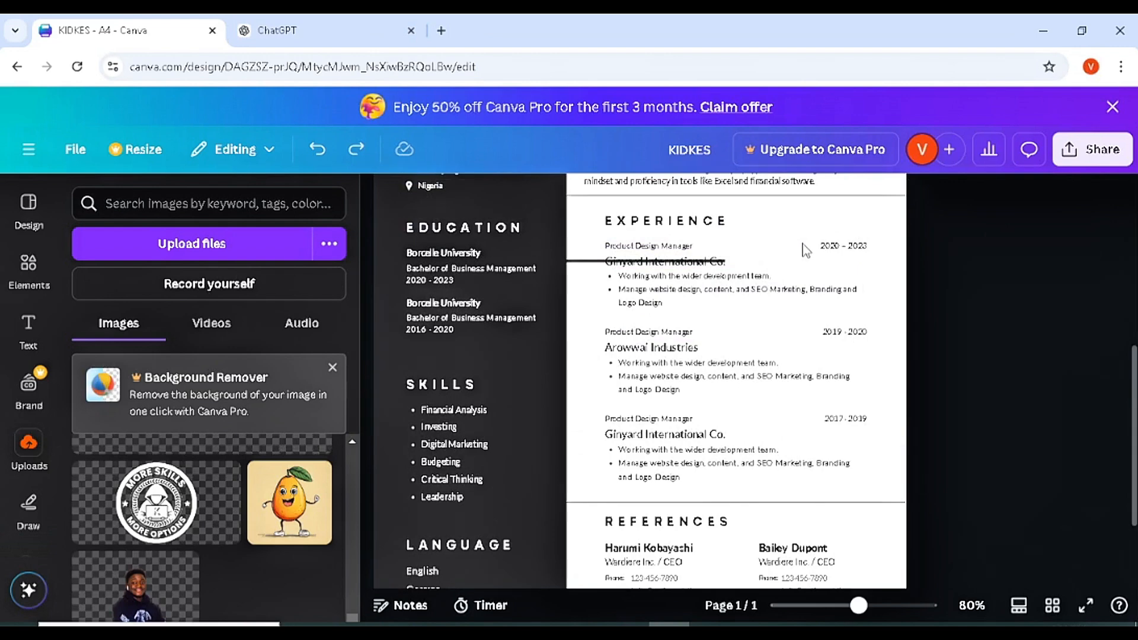
click(803, 245)
key(ctrl+z)
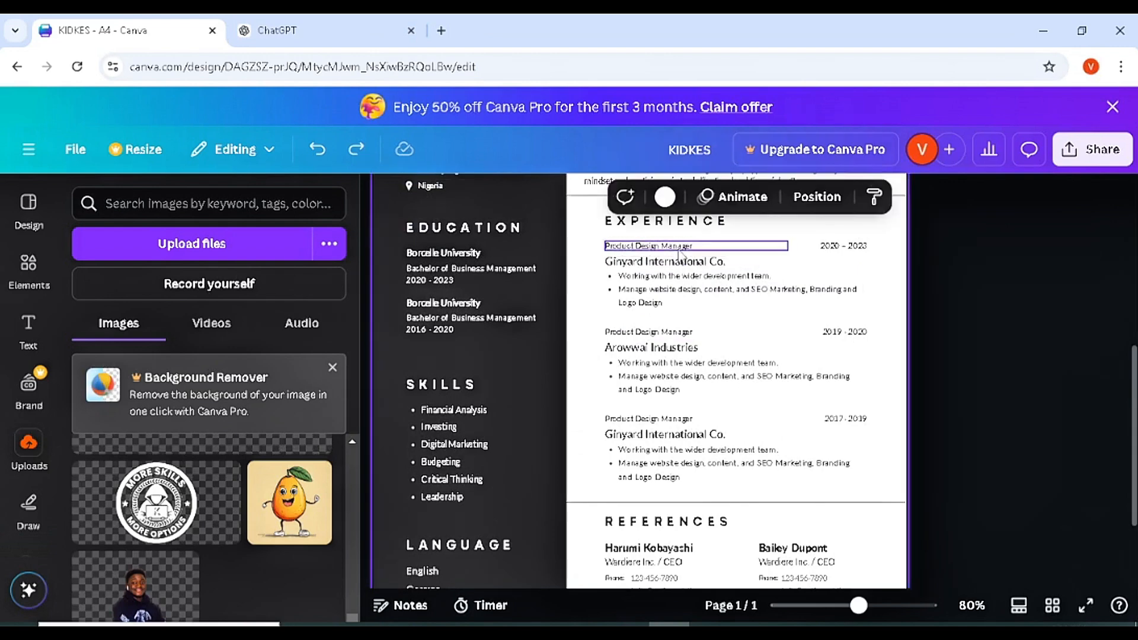
- Rename the company Ginyard International Co. to Halo and select the first bullet
click(678, 259)
double_click(676, 262)
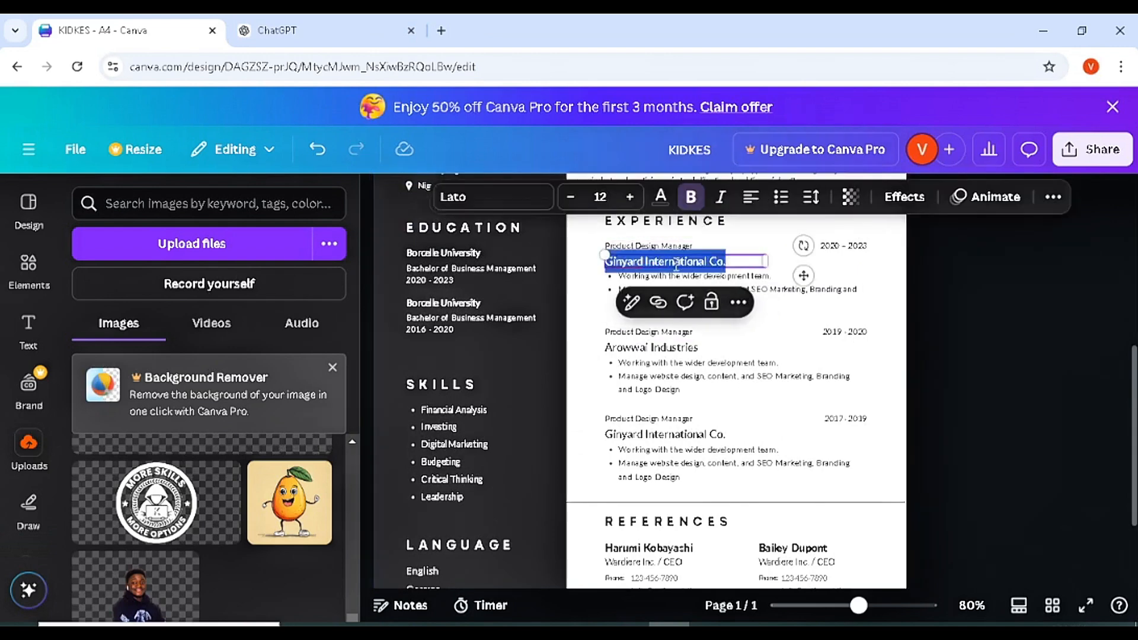
text(Halo)
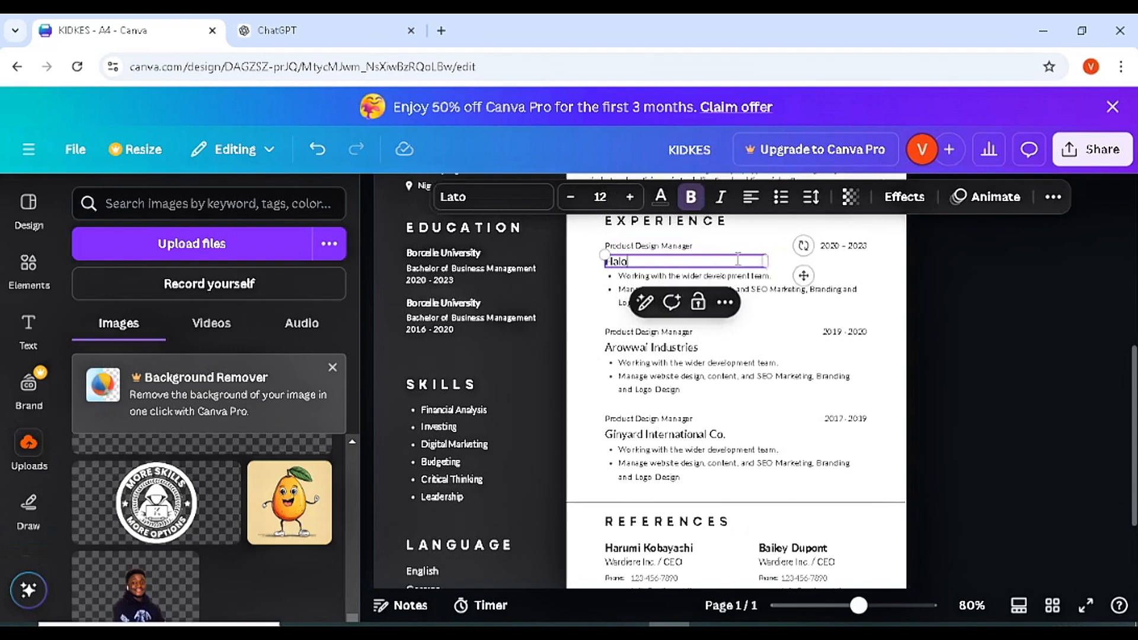
click(896, 283)
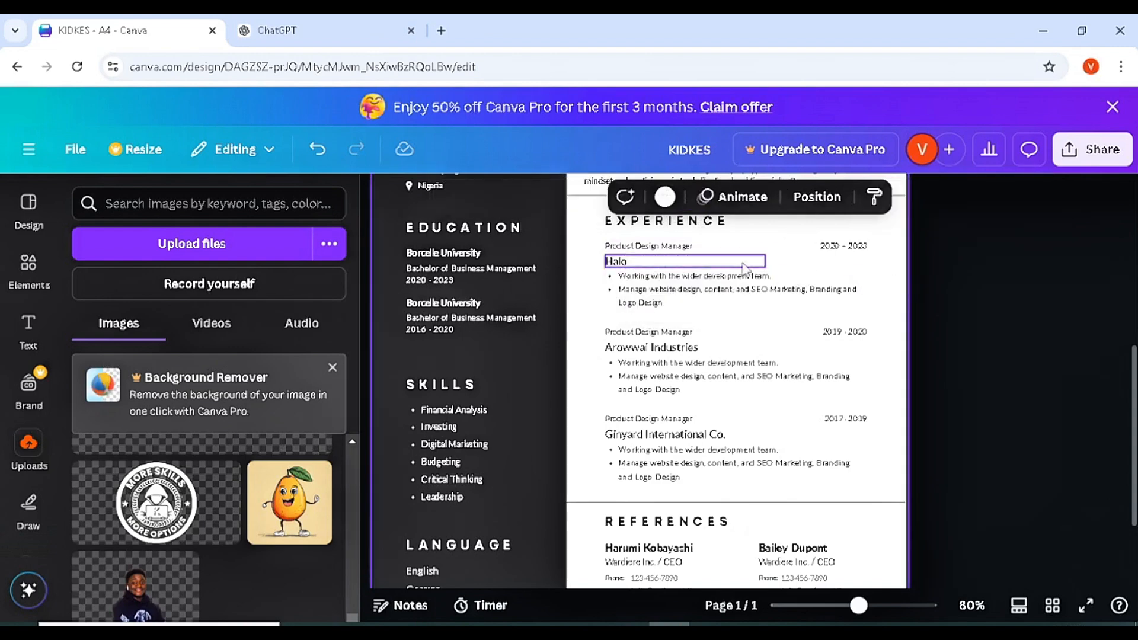
triple_click(688, 277)
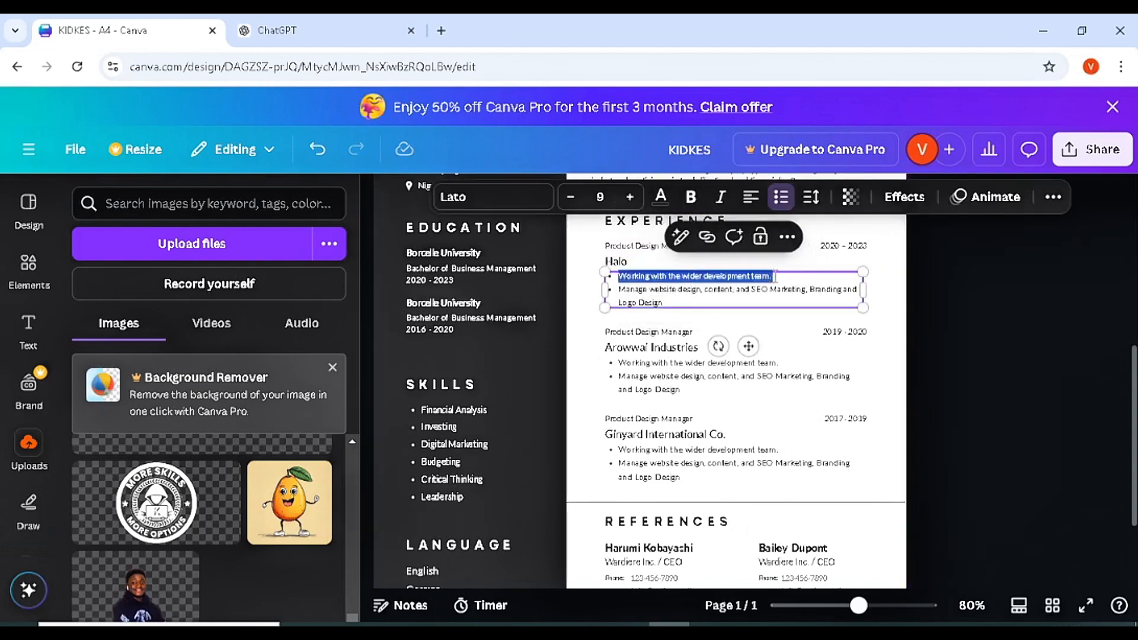
- Ask ChatGPT 'Give me the activities to use' and select item 6's Investment Analysis description
click(341, 18)
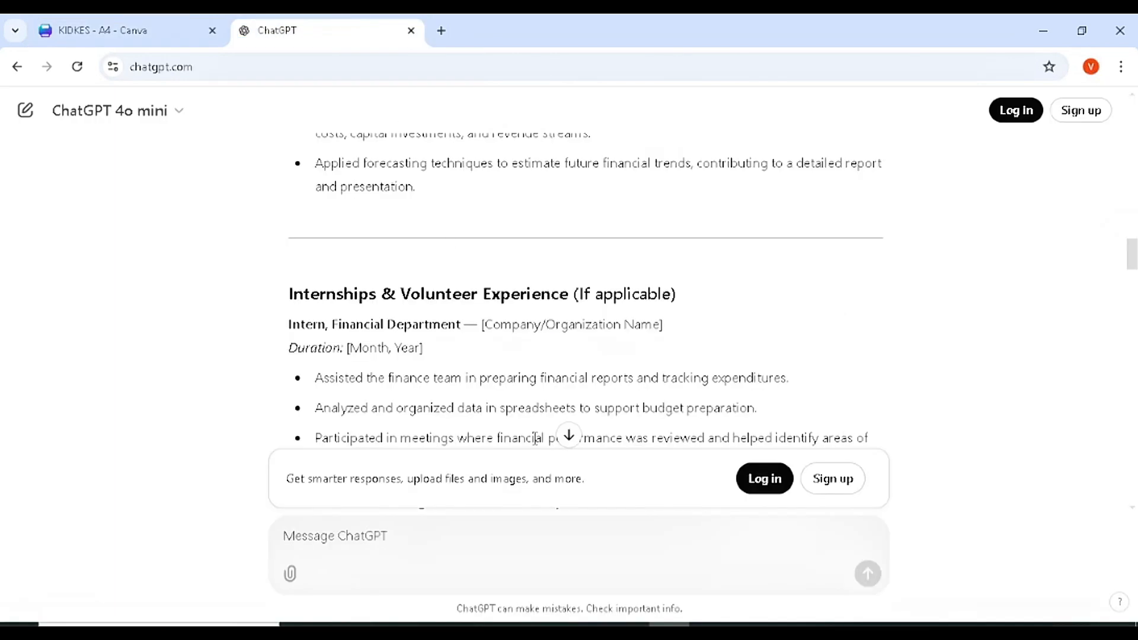
text(G)
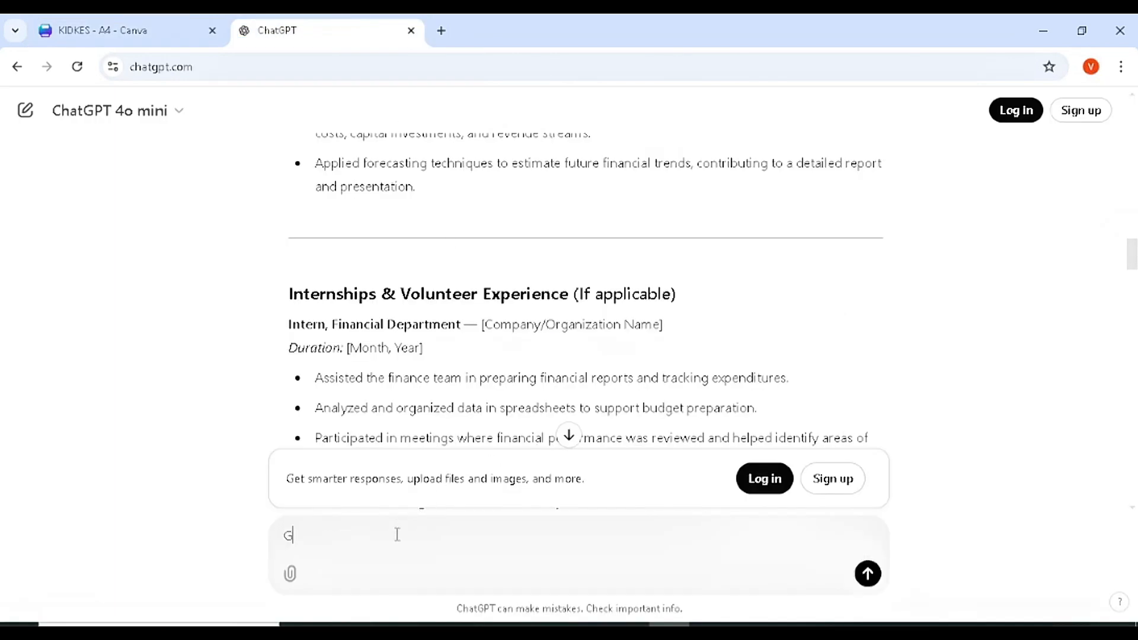
text(ive me the jo)
key(BackSpace)
key(BackSpace)
text(activities to us)
key(Return)
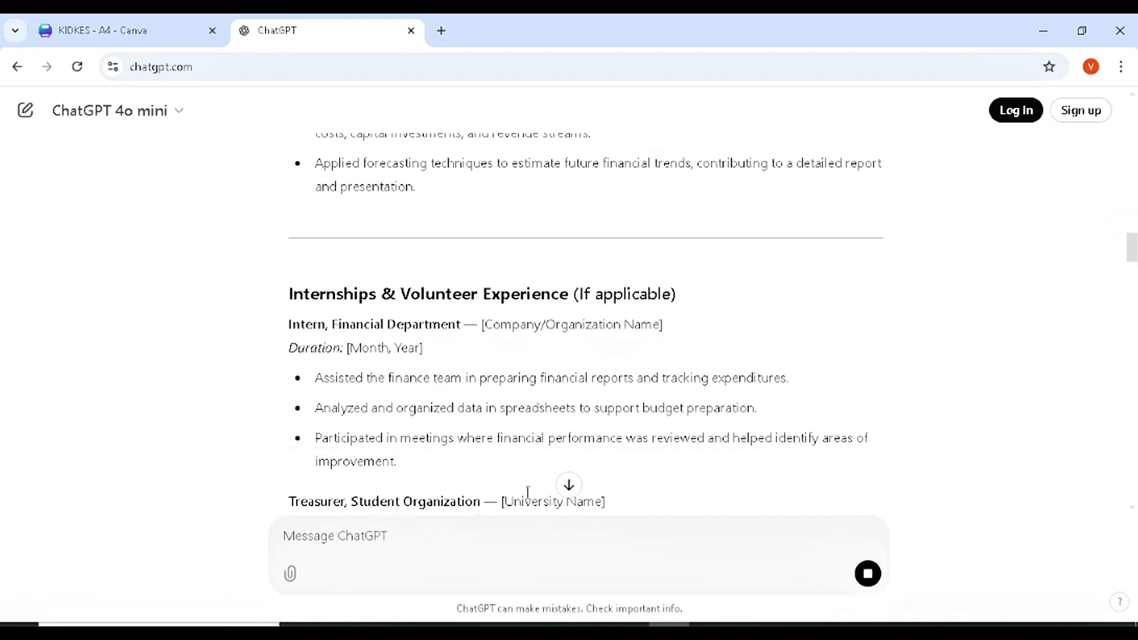
click(563, 492)
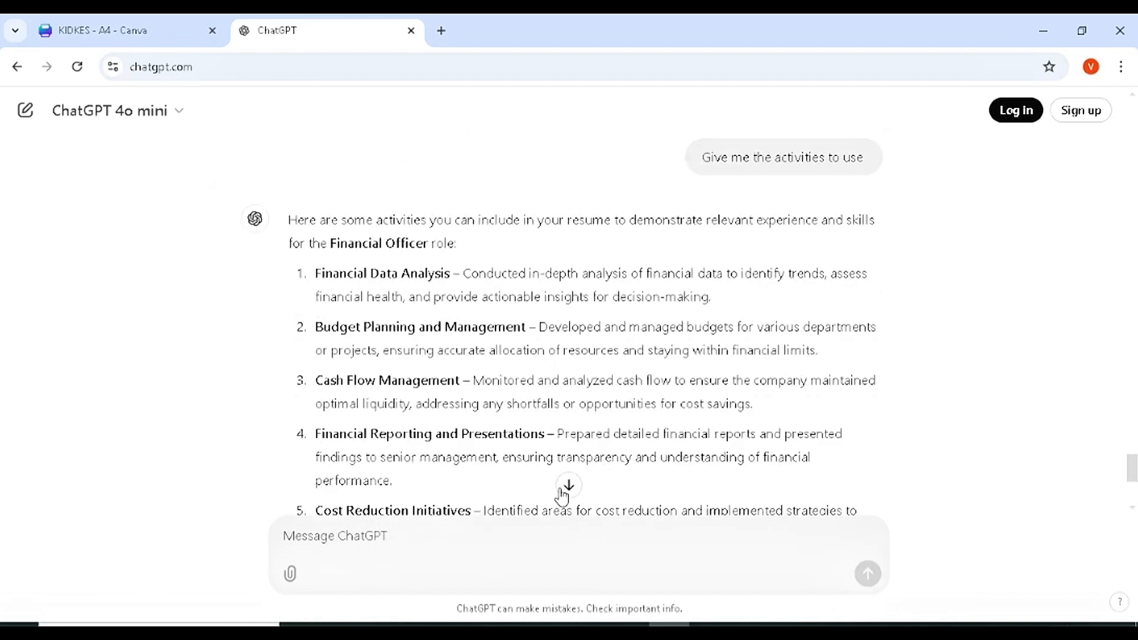
click(568, 487)
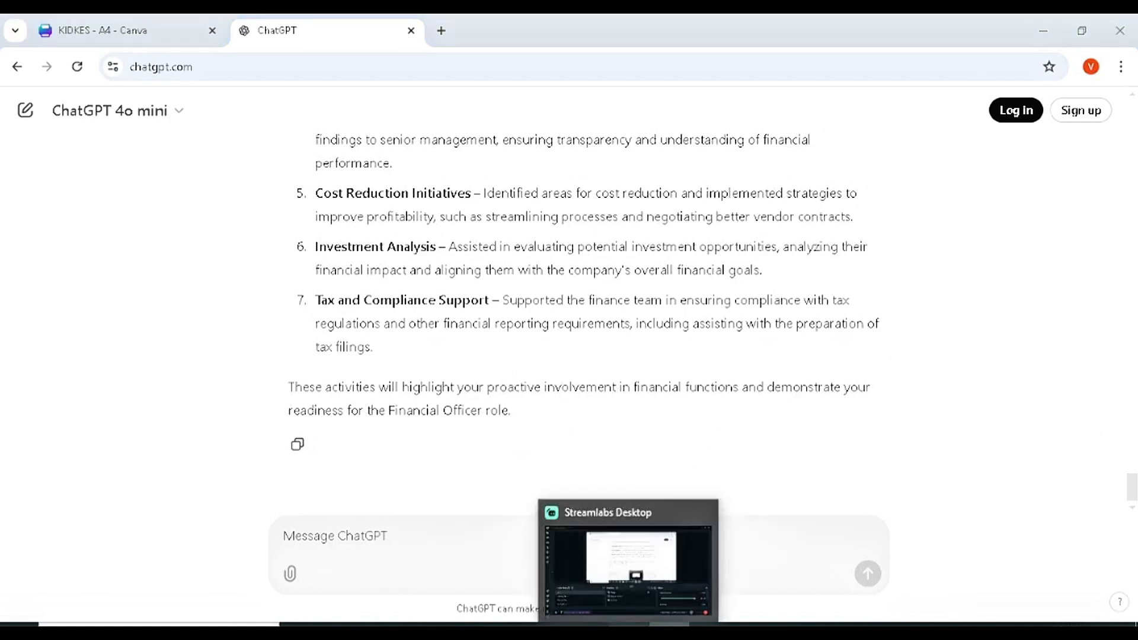
click(628, 624)
click(628, 625)
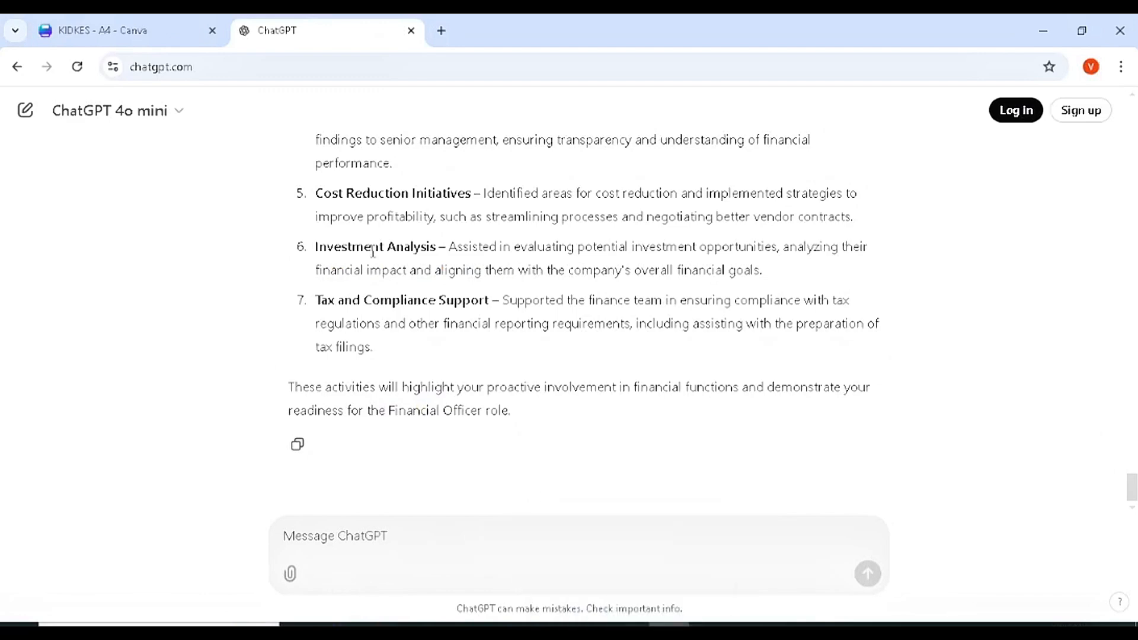
drag(448, 247, 730, 292)
key(ctrl+c)
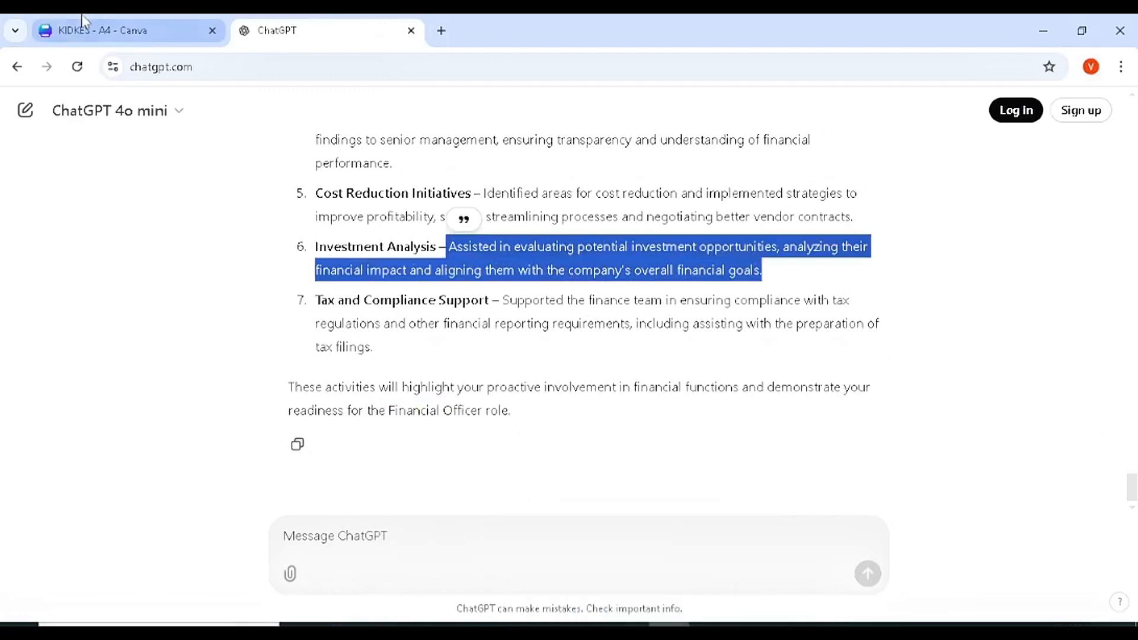
- Paste the investment-opportunities sentence over the first Halo bullet, widen its box and drop the empty bullet
click(82, 21)
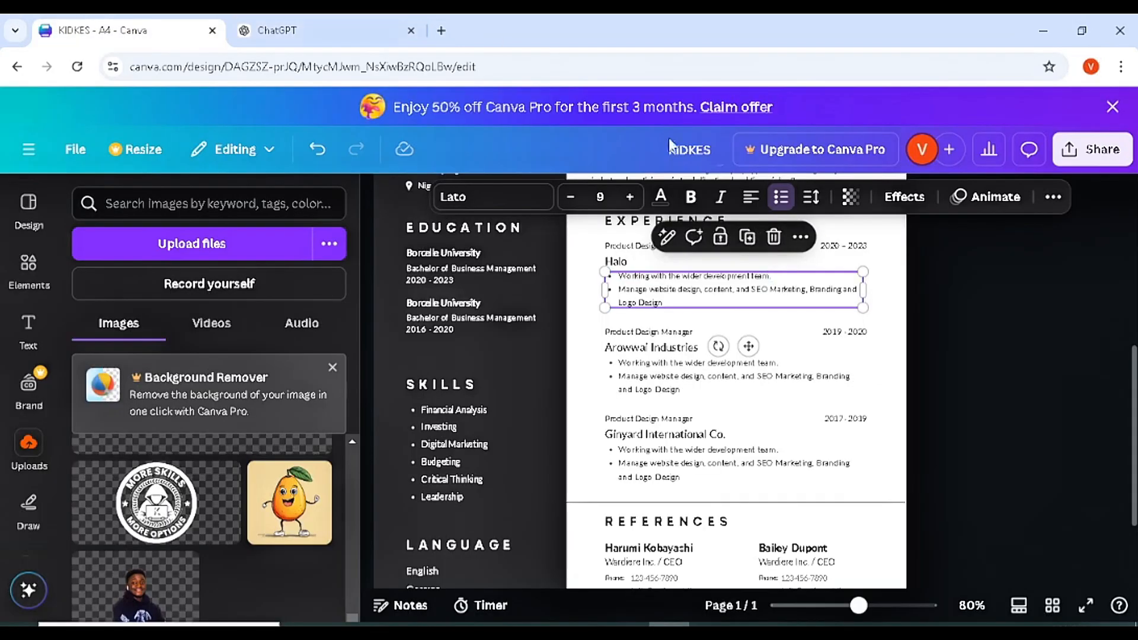
key(ctrl+a)
triple_click(774, 276)
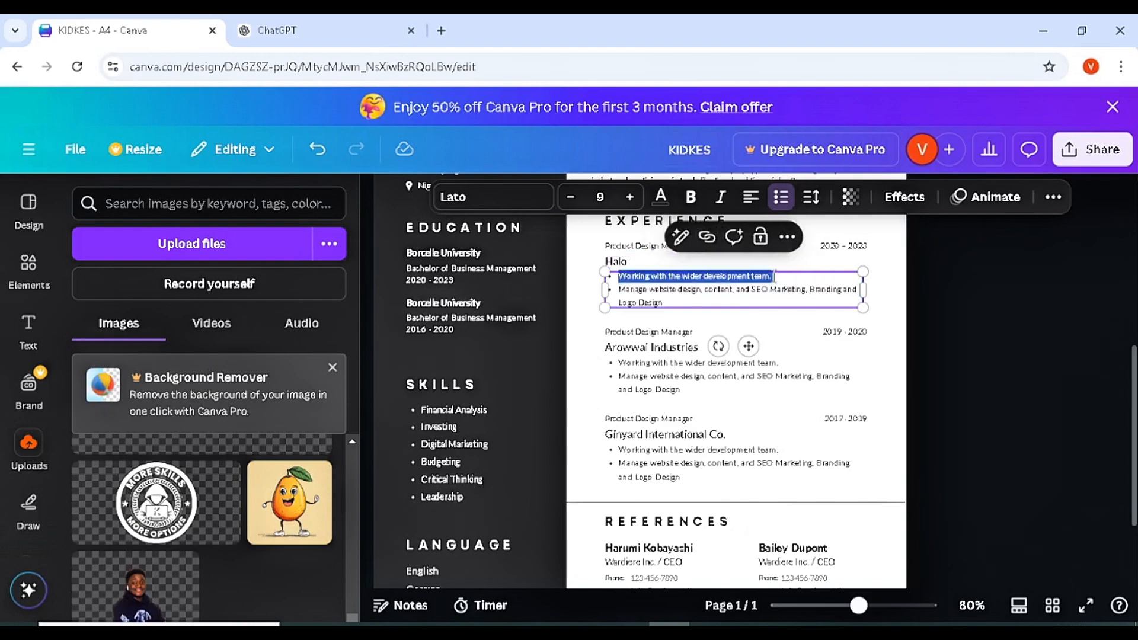
key(ctrl+v)
drag(863, 304, 885, 315)
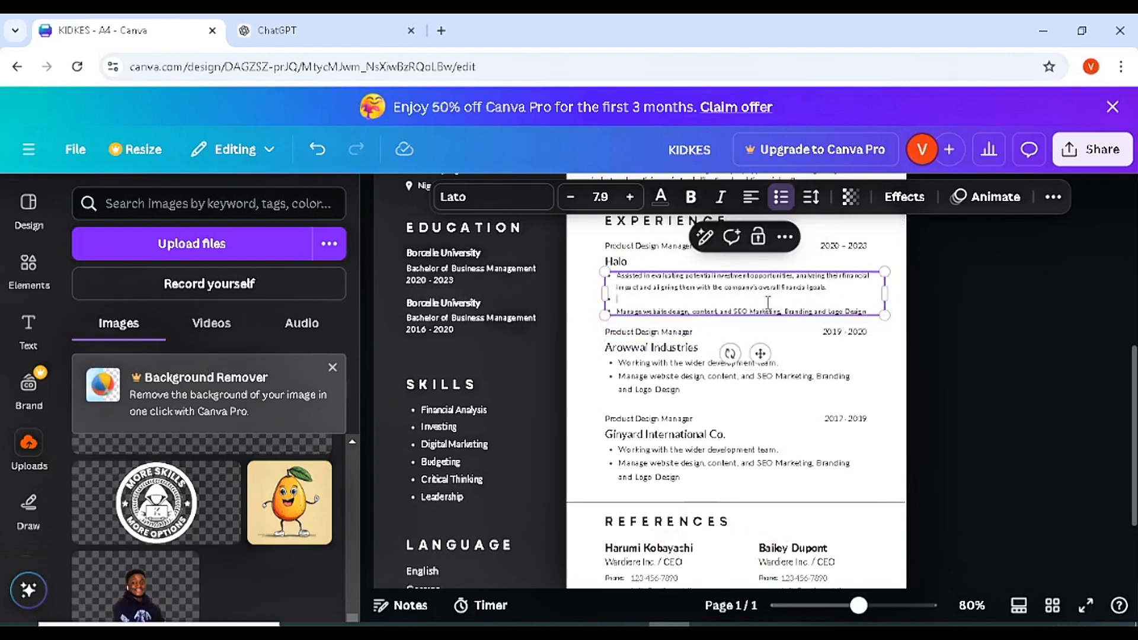
key(BackSpace)
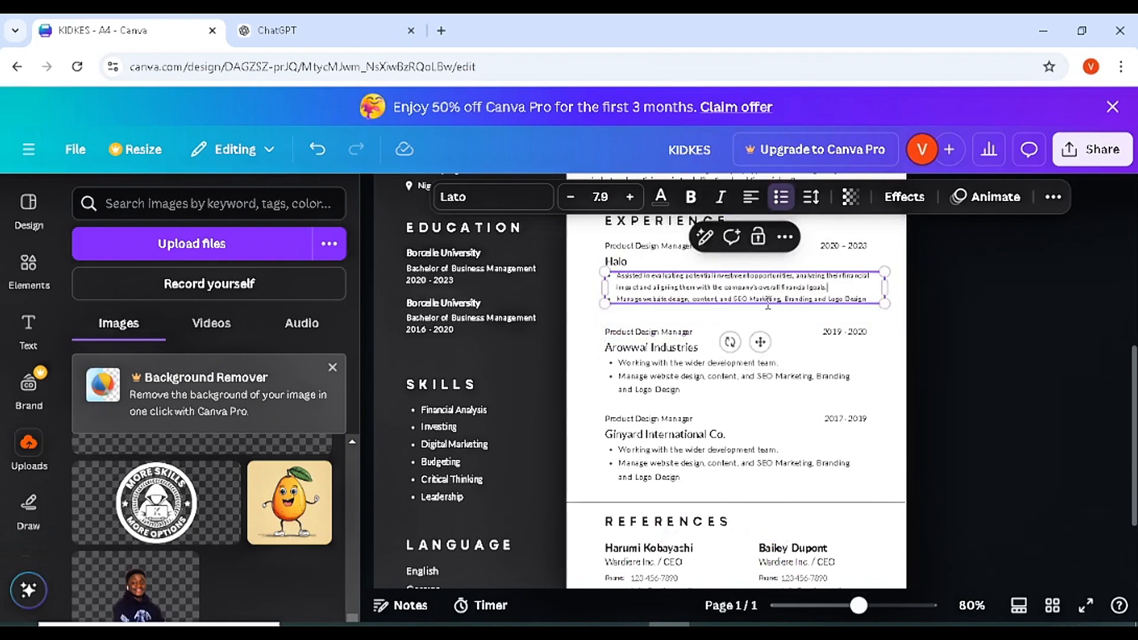
click(941, 387)
drag(1136, 391, 1136, 447)
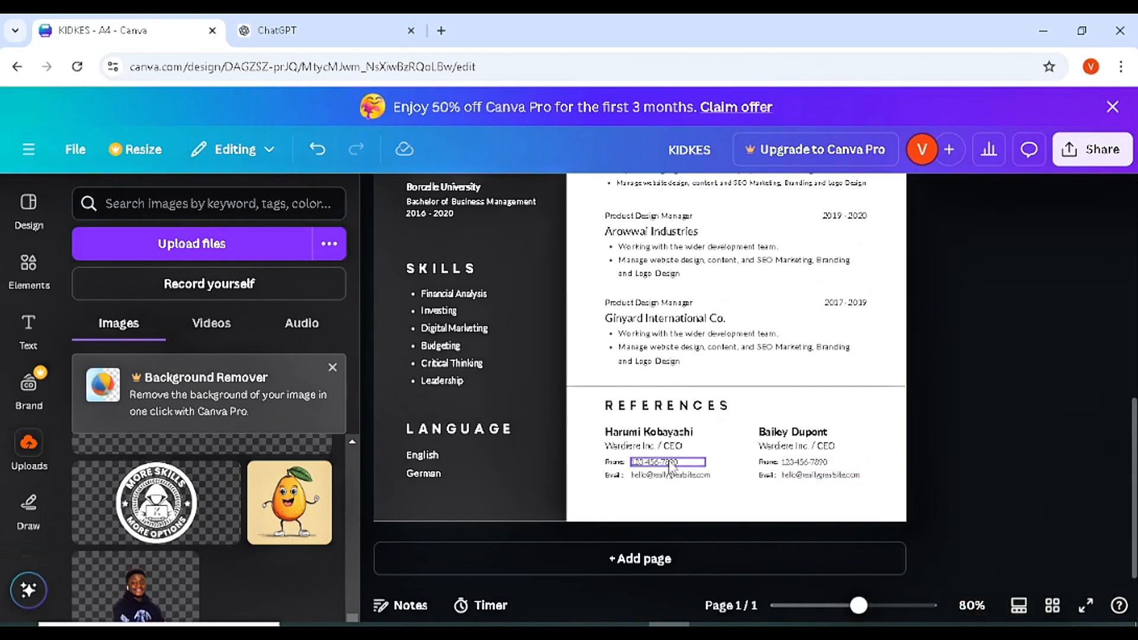
- Retitle the REFERENCES heading CERTIFICATION and delete both reference contact blocks
click(692, 406)
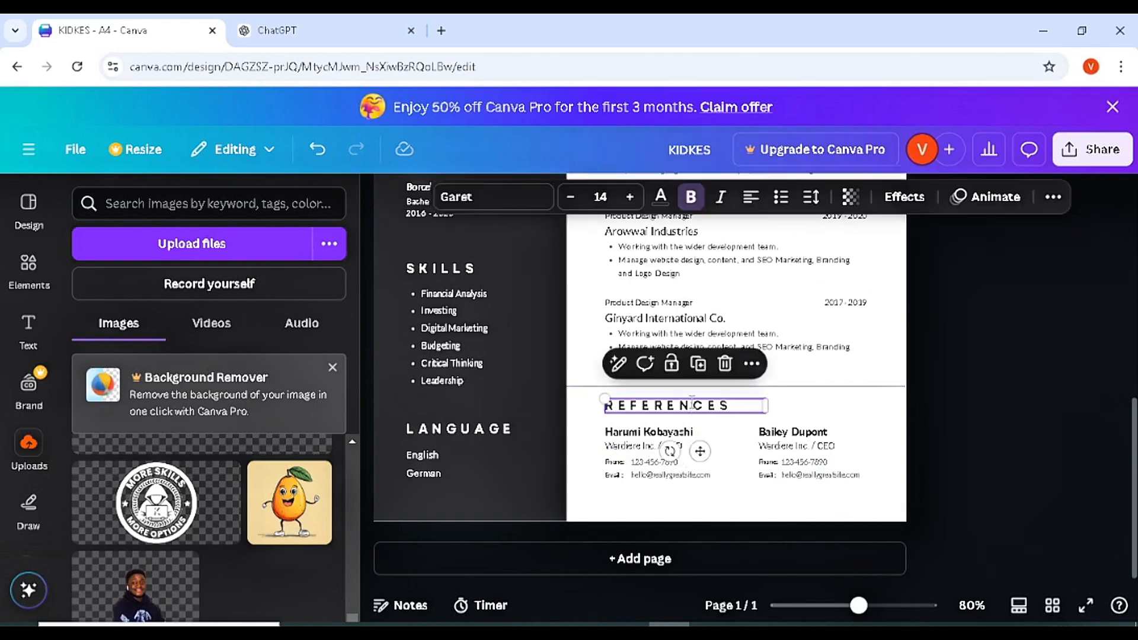
drag(692, 405, 605, 405)
key(ctrl+a)
text(C)
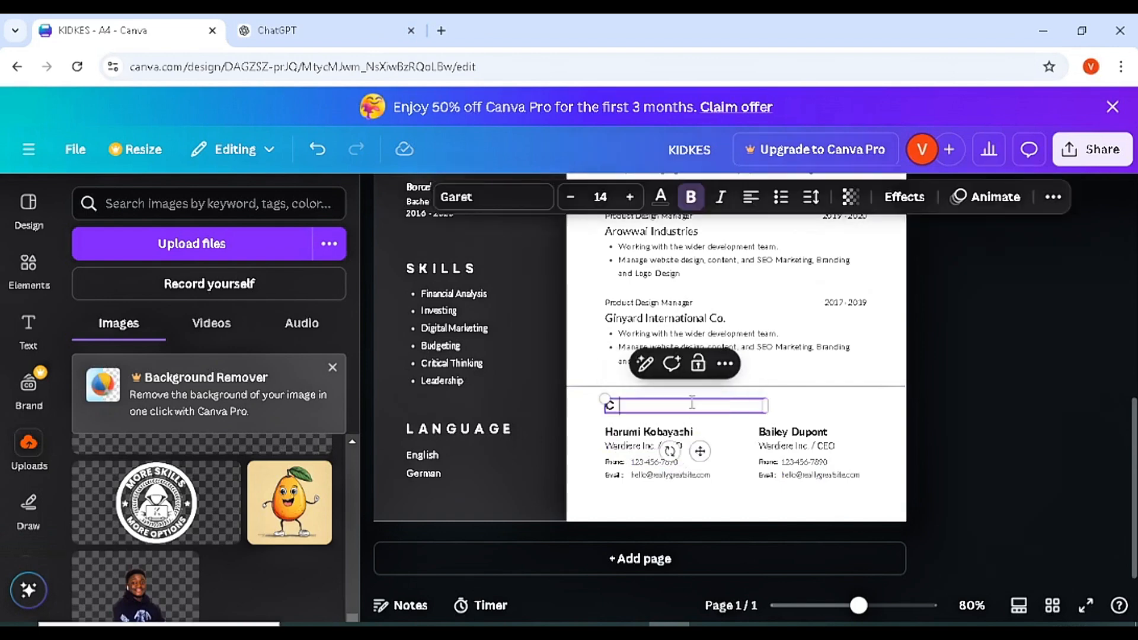
text(ERTIFICATION)
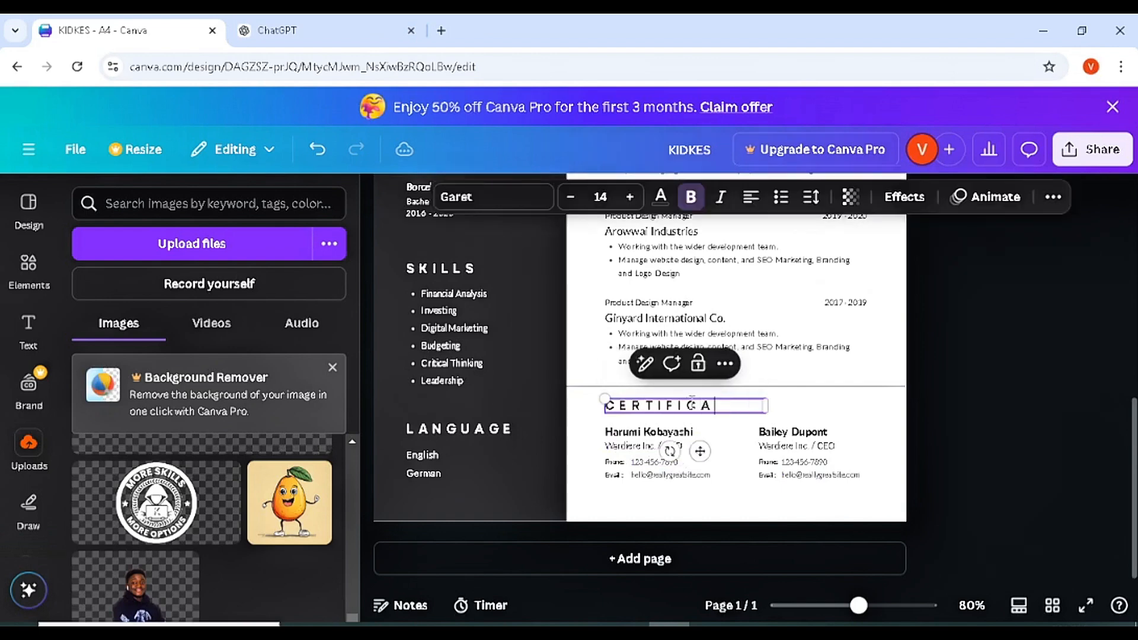
click(619, 445)
drag(868, 502, 597, 429)
key(Delete)
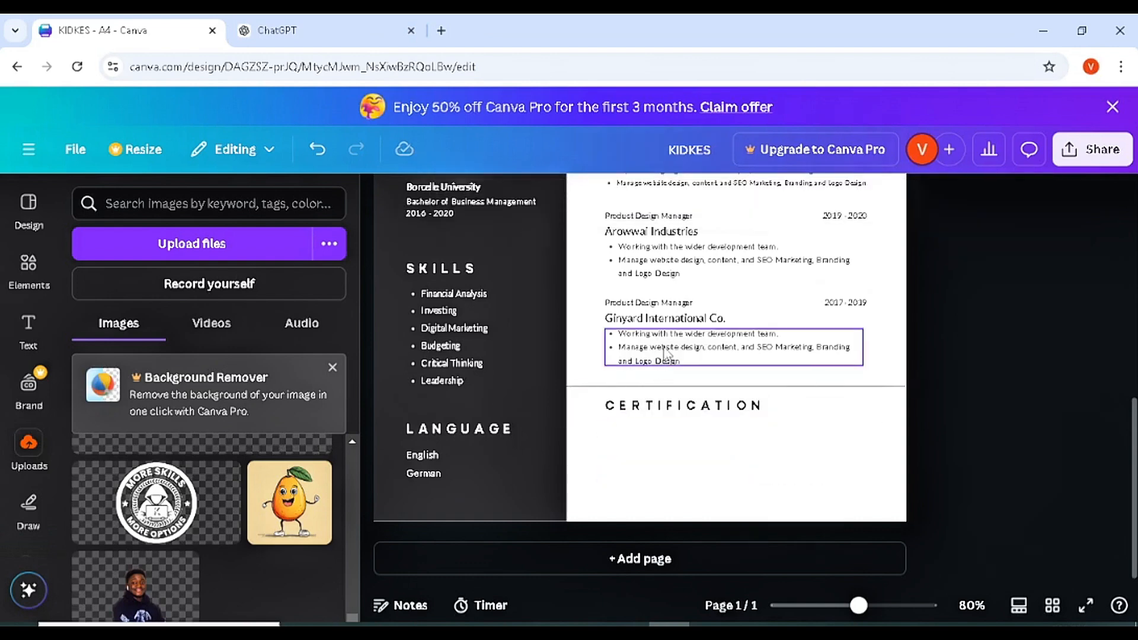
- Paste a copy of the Ginyard bullet list below and list 'Certification in Financial Advisory' and a Financial Management certification
click(664, 351)
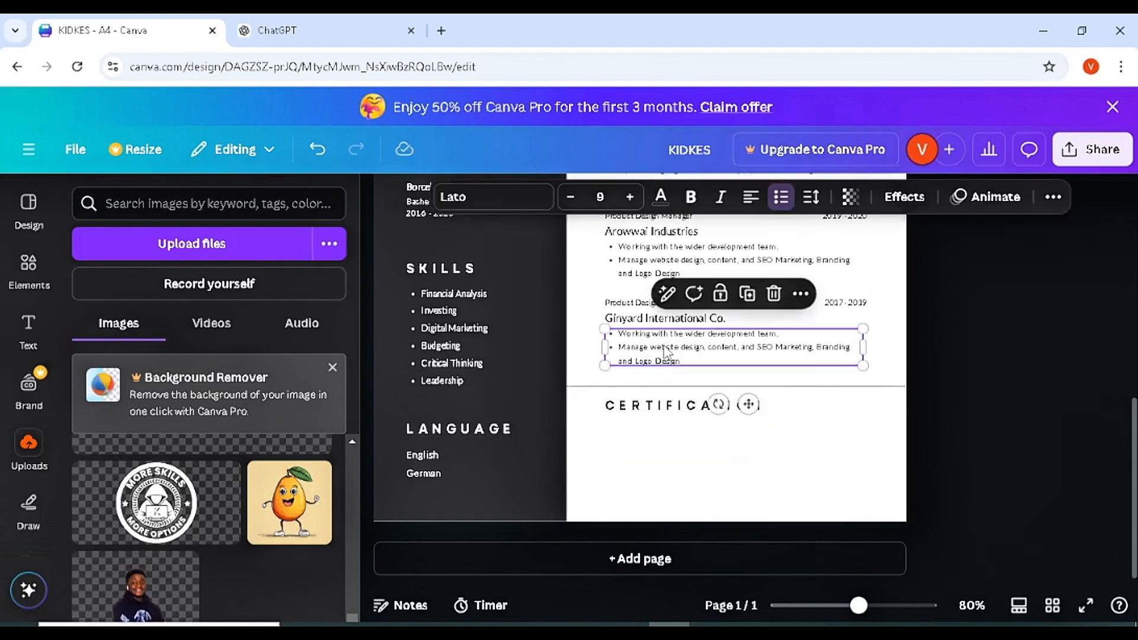
click(688, 442)
key(ctrl+v)
drag(733, 363, 742, 494)
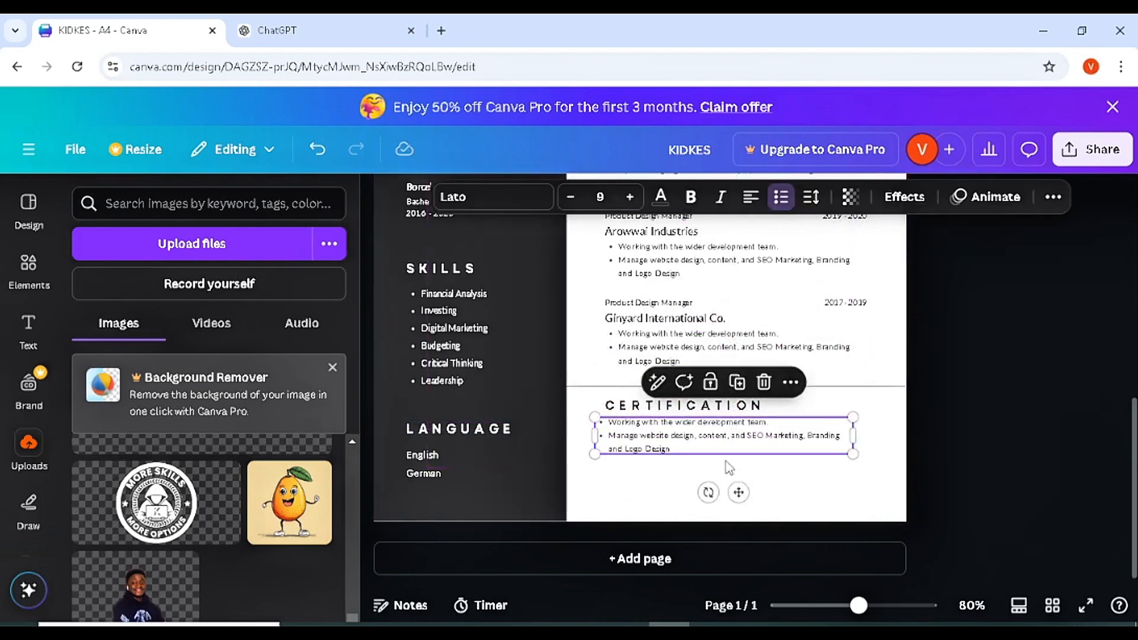
double_click(700, 449)
click(698, 449)
drag(698, 449, 610, 421)
key(BackSpace)
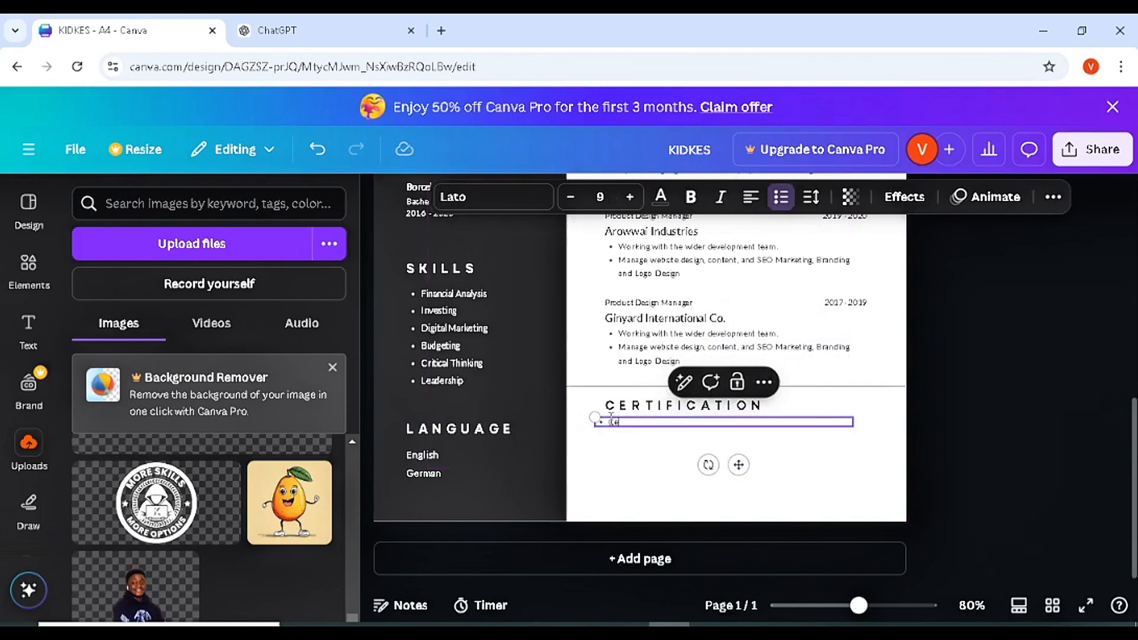
text(Certification in Financial Advisory)
key(Return)
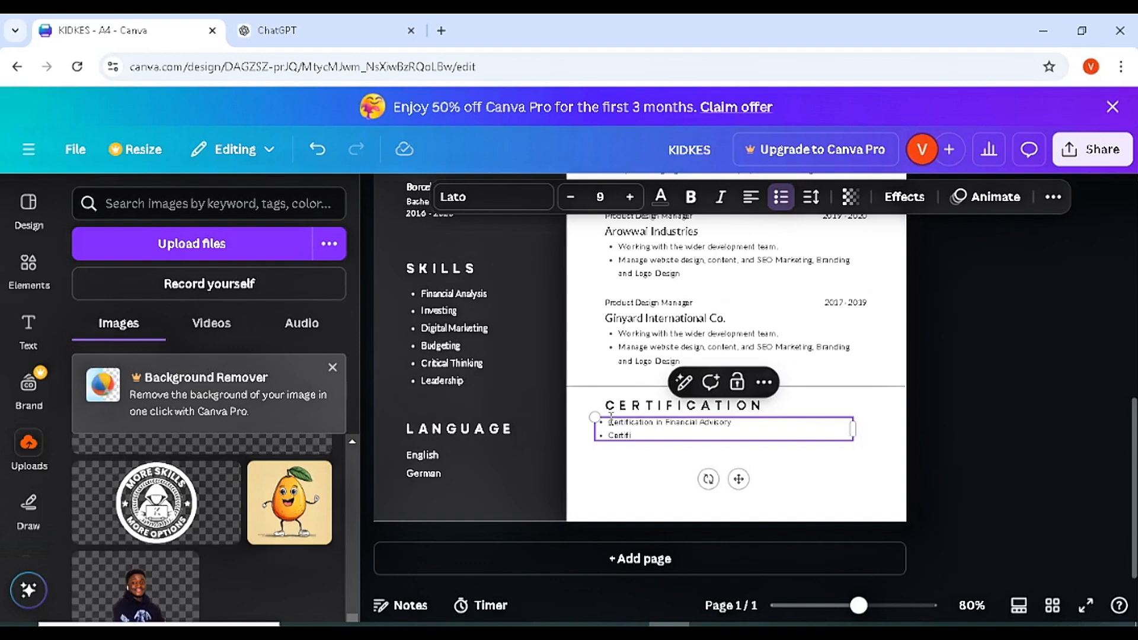
text(ion in Fina)
text(ncial Management)
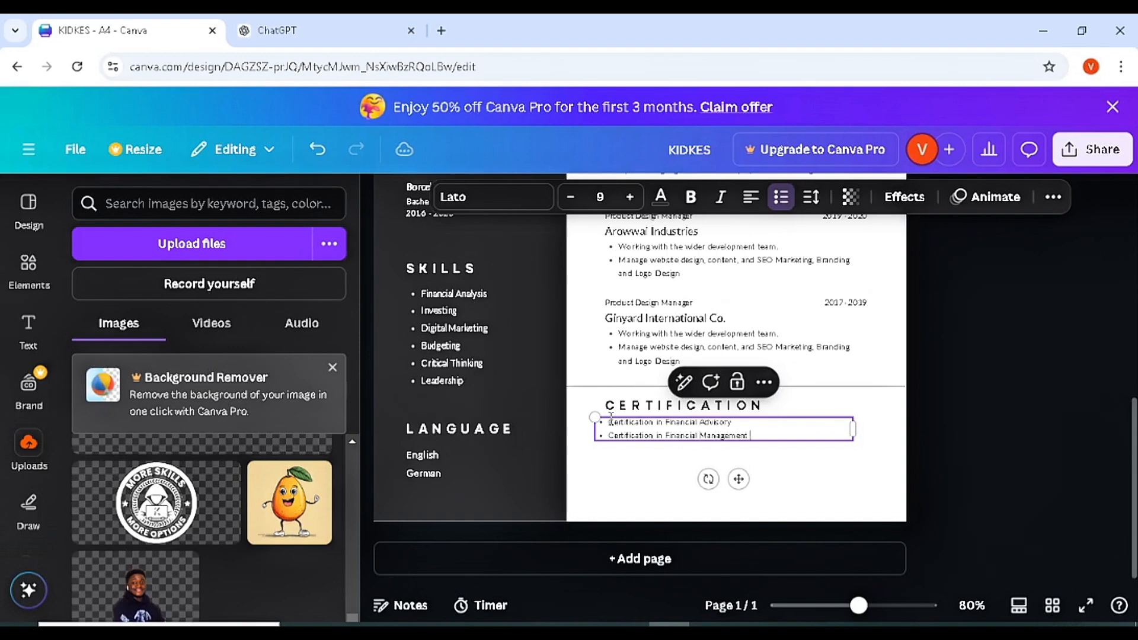
- Widen the About Me paragraph out to the page edge
click(824, 493)
scroll(1097, 452, up, 5)
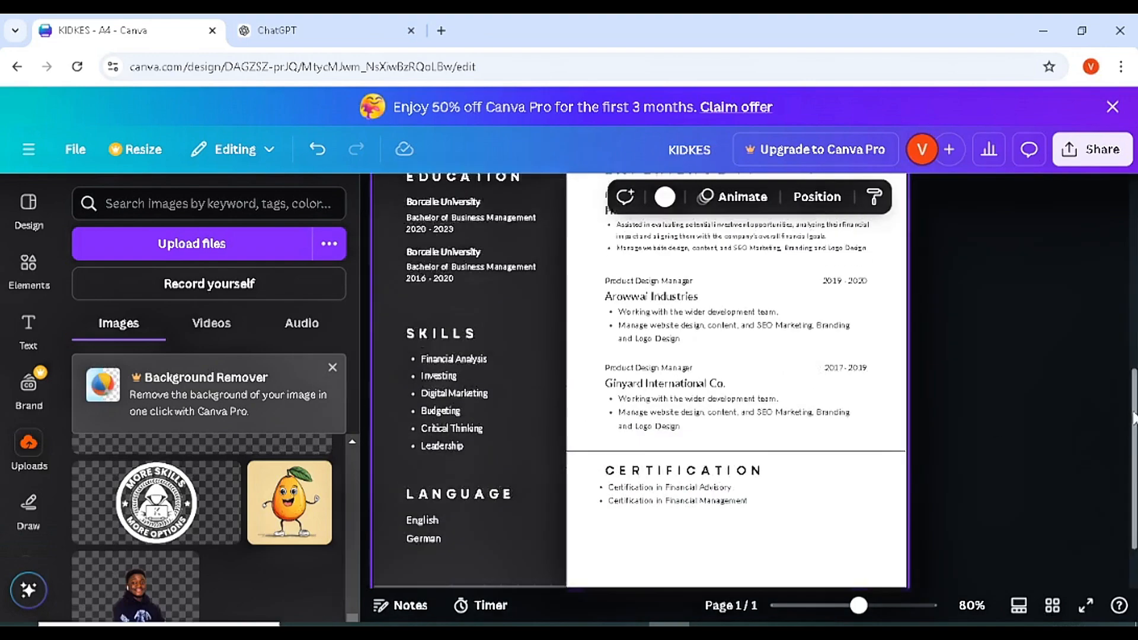
scroll(1132, 294, up, 3)
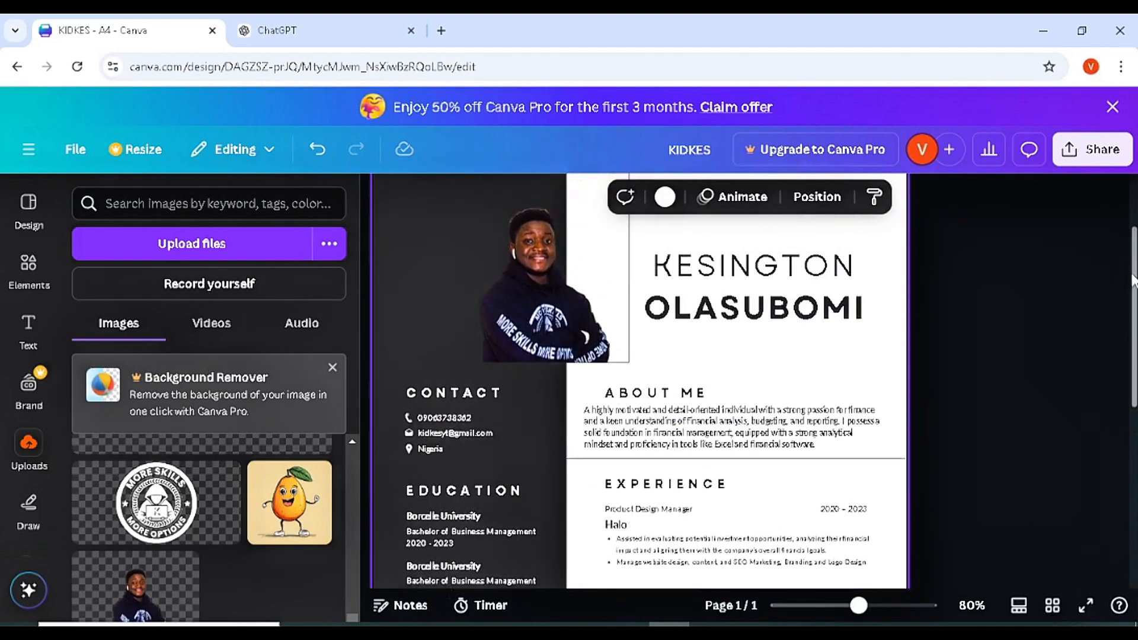
scroll(1132, 294, down, 1)
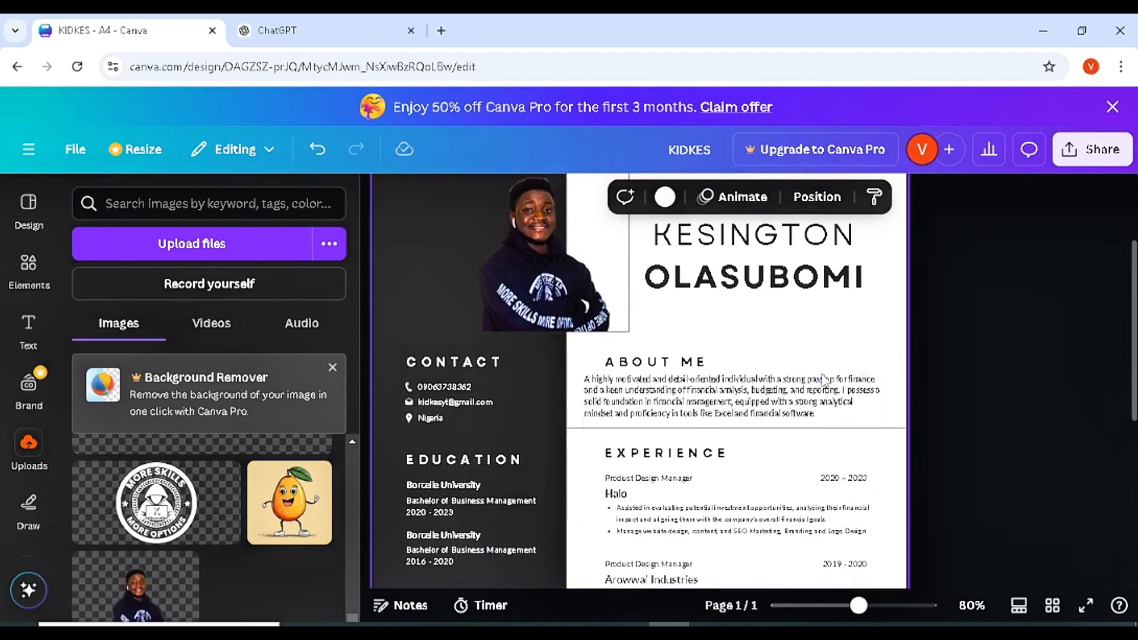
click(801, 398)
drag(883, 399, 899, 399)
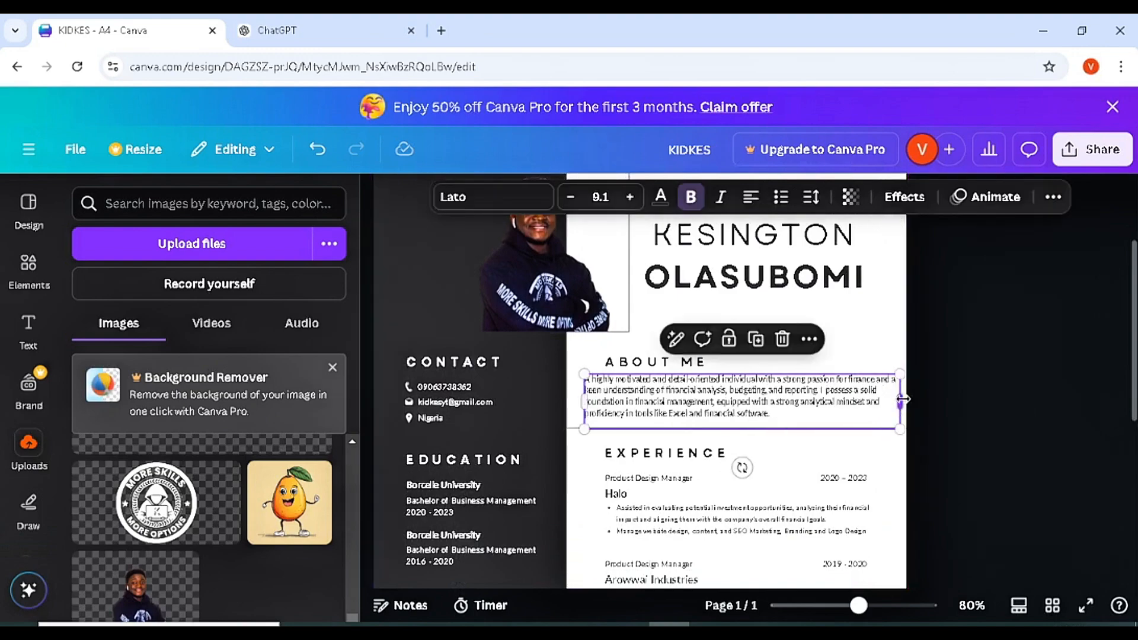
click(951, 452)
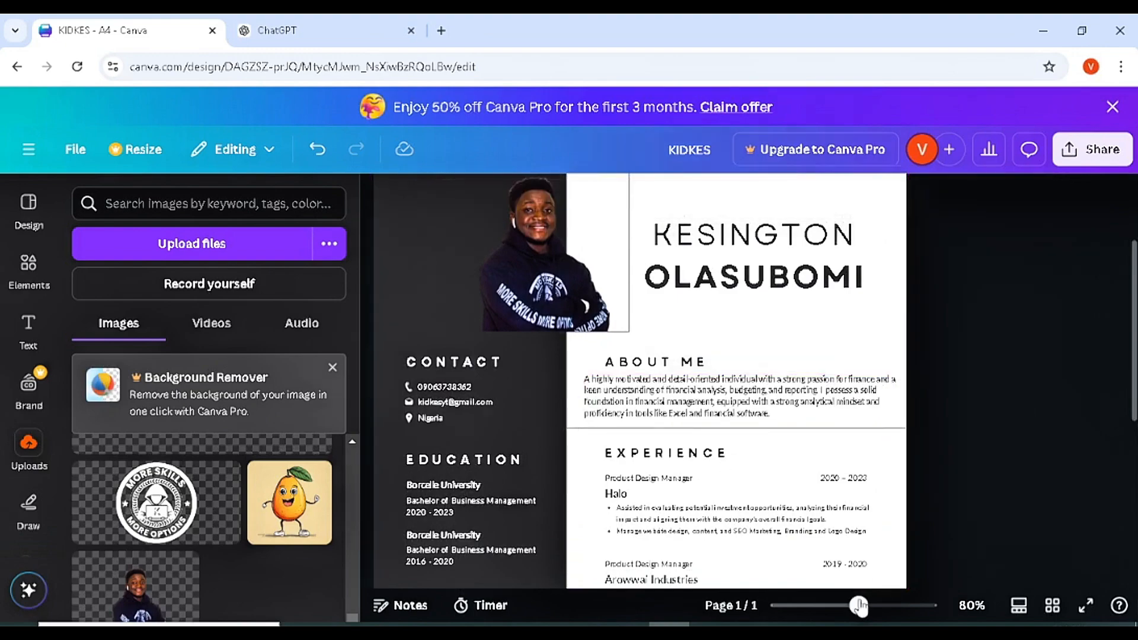
- Undo the accidentally added blank page and show the design's pages in grid view
drag(858, 605, 835, 605)
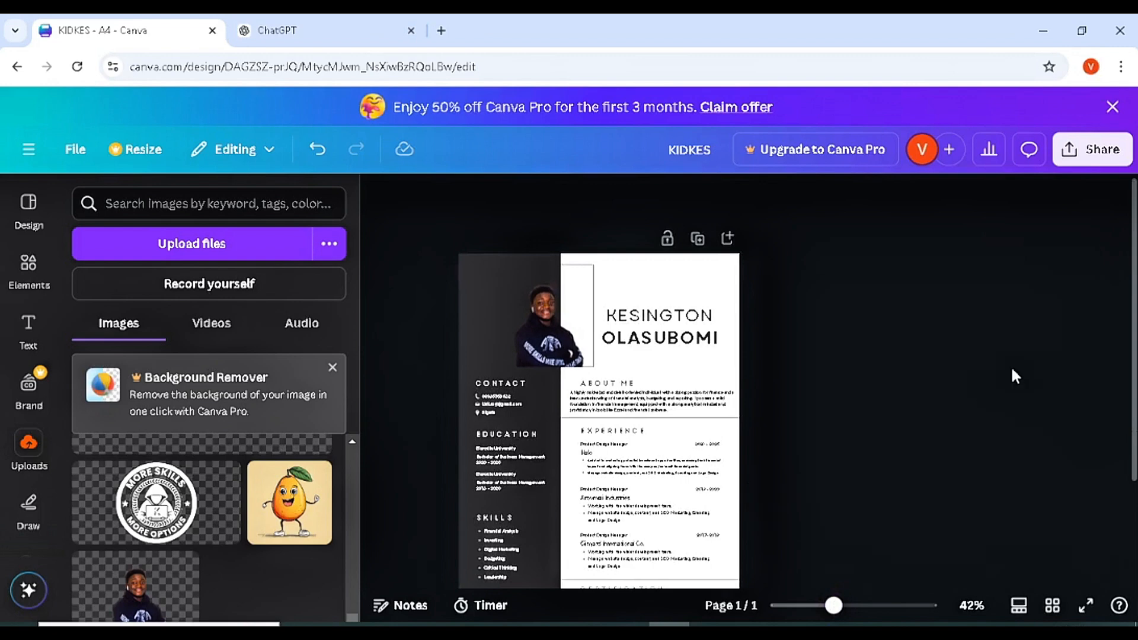
scroll(1134, 283, down, 1)
scroll(1134, 283, down, 2)
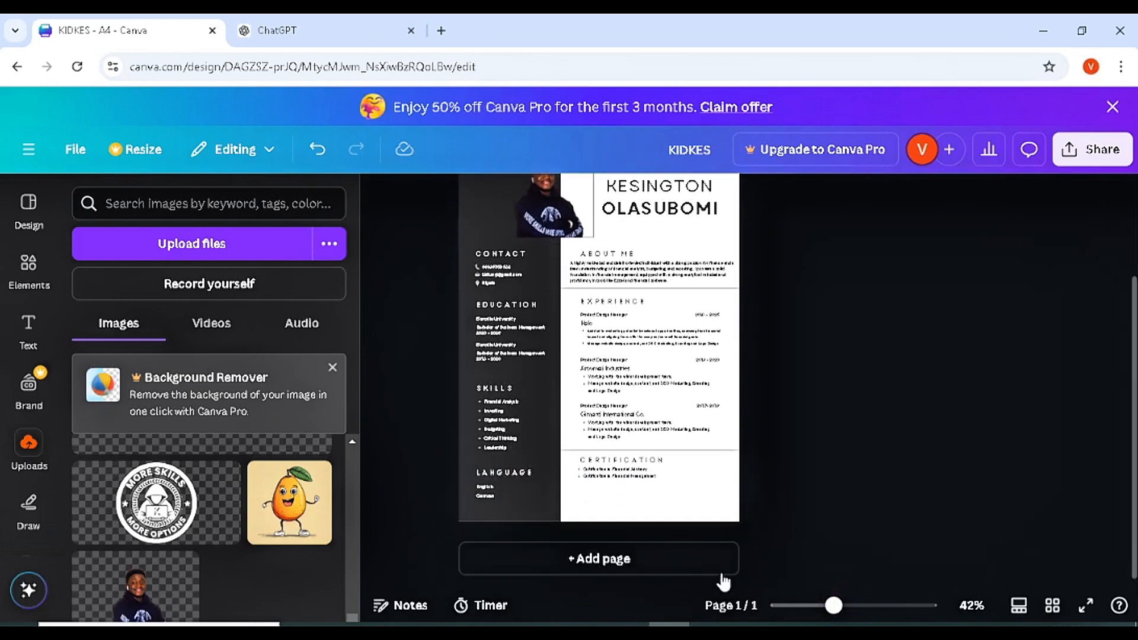
click(676, 569)
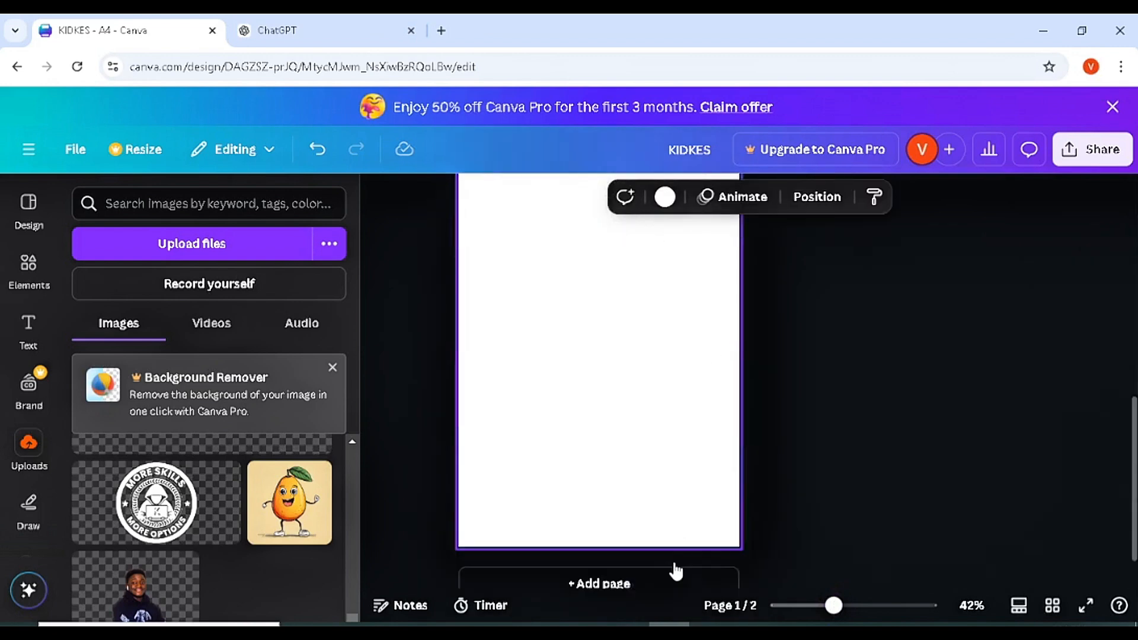
key(ctrl+z)
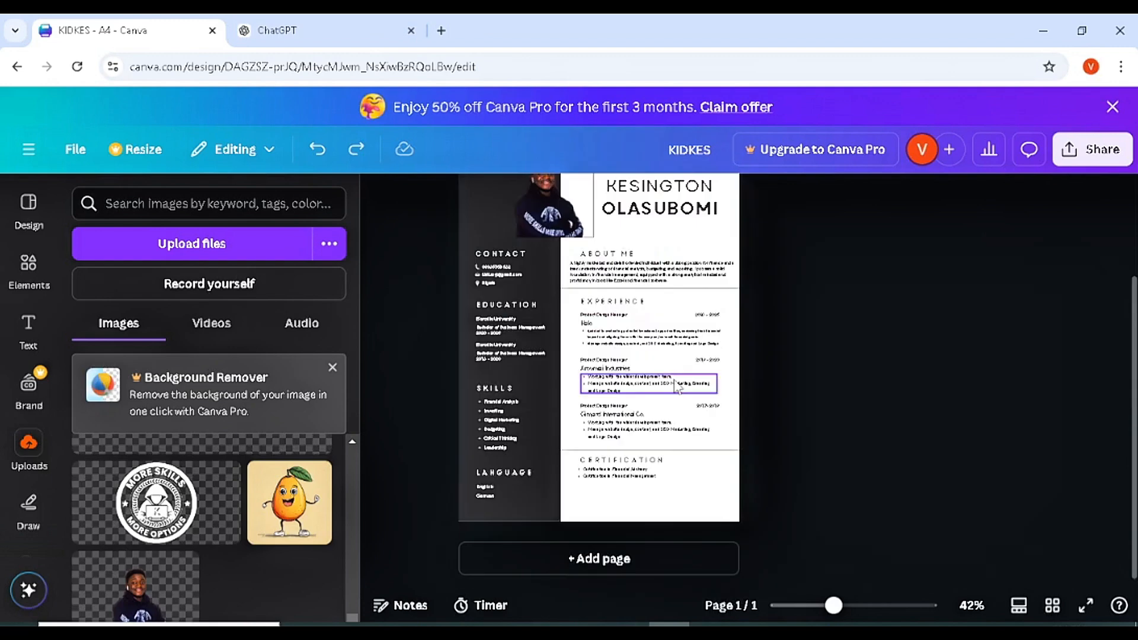
click(1052, 605)
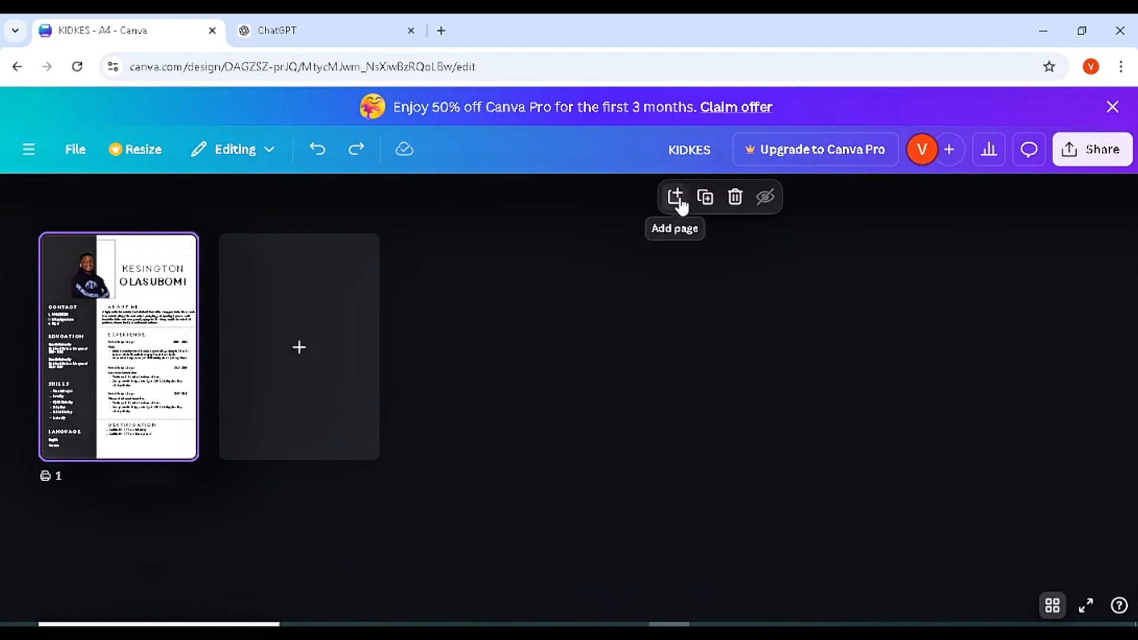
- Duplicate the resume page as page 2 and open it for editing
click(705, 197)
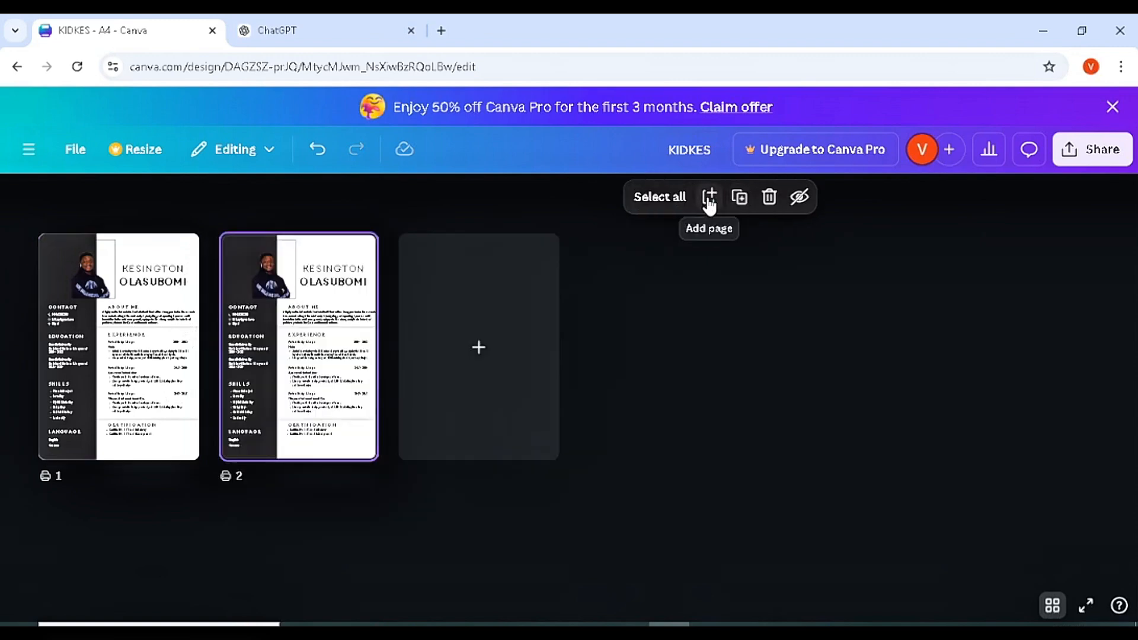
double_click(327, 325)
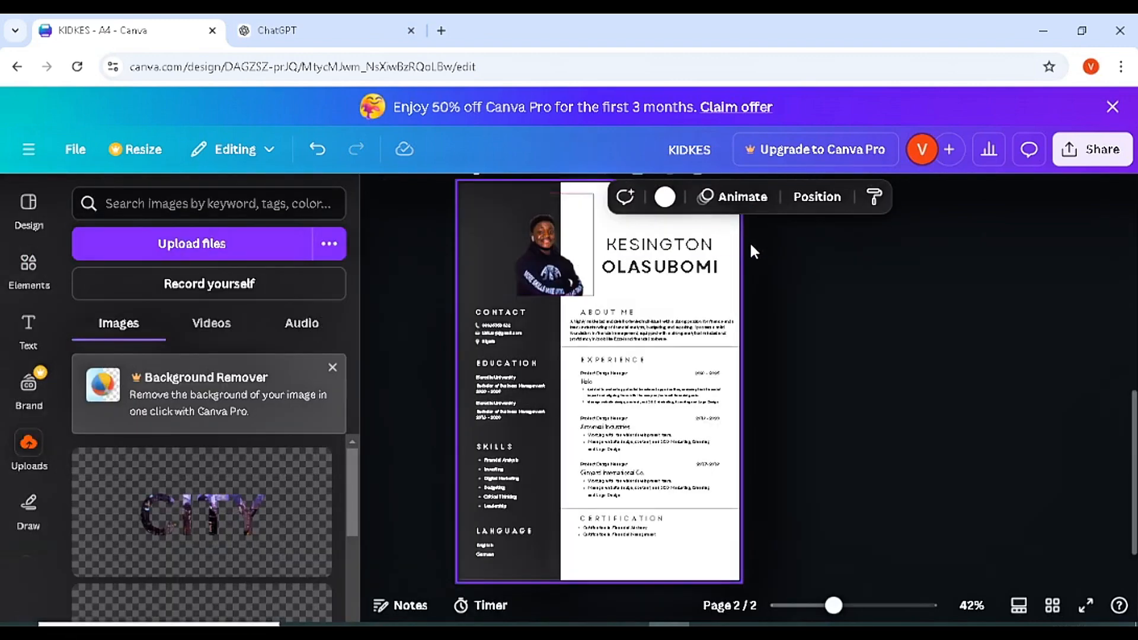
click(469, 223)
click(430, 234)
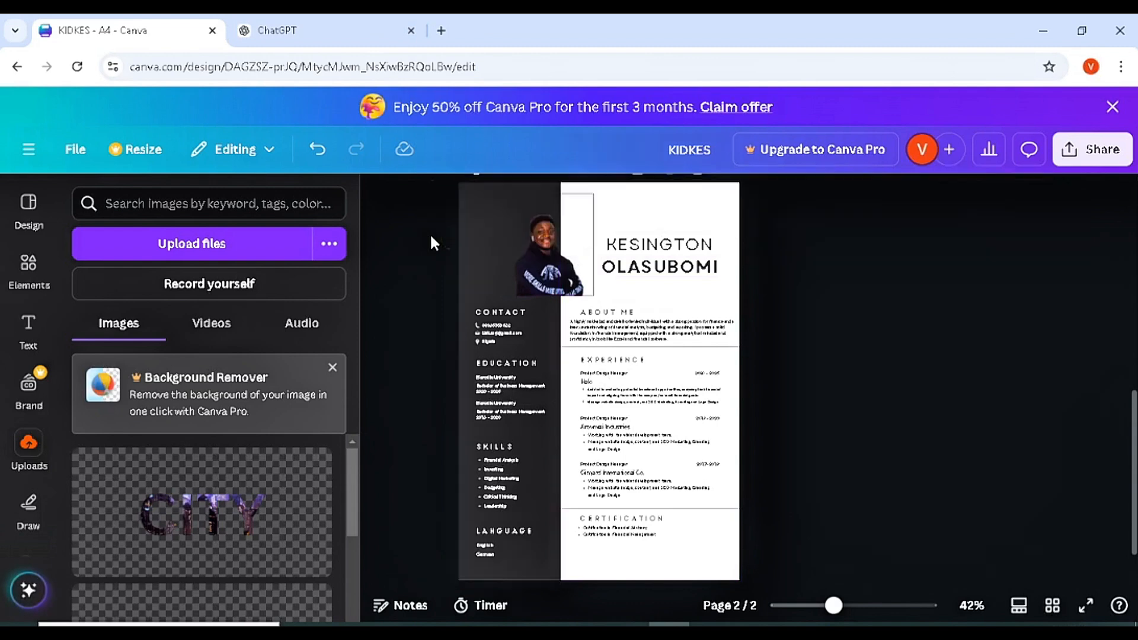
drag(417, 243, 727, 268)
key(Delete)
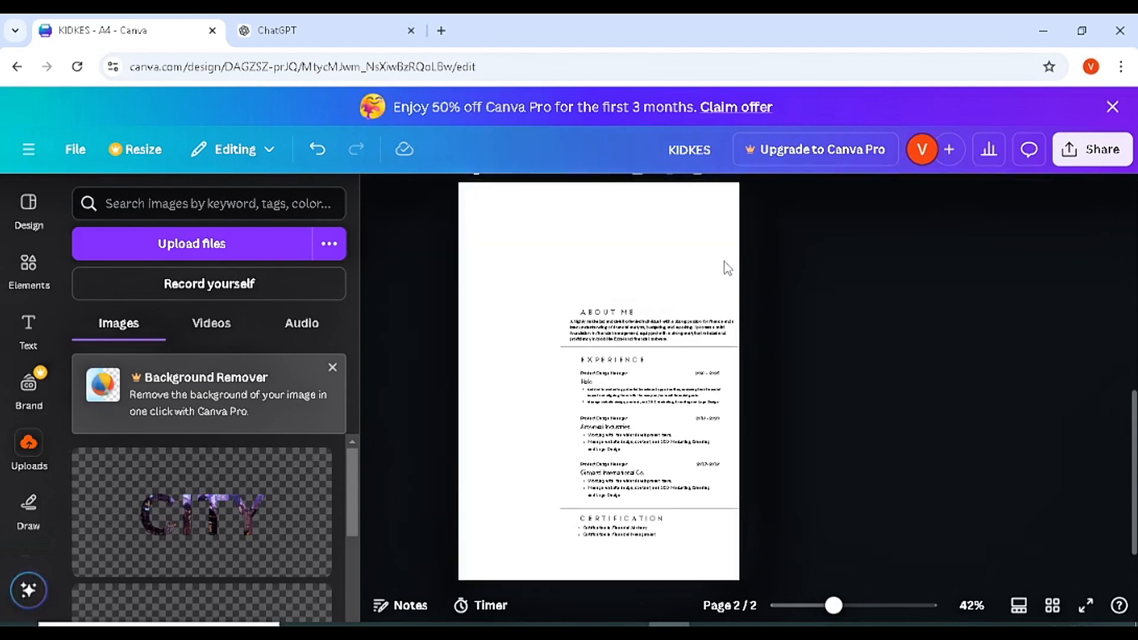
key(ctrl+z)
- On page 2, delete the name, About Me, Experience and Certification text plus leftover dates
click(675, 284)
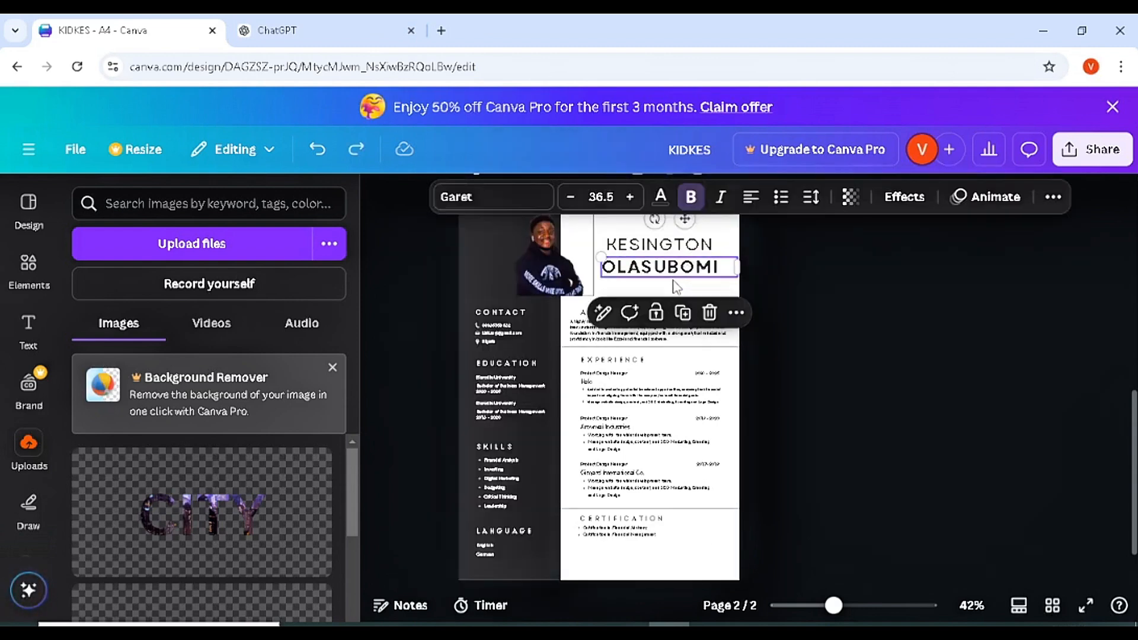
key(Delete)
click(668, 243)
key(Delete)
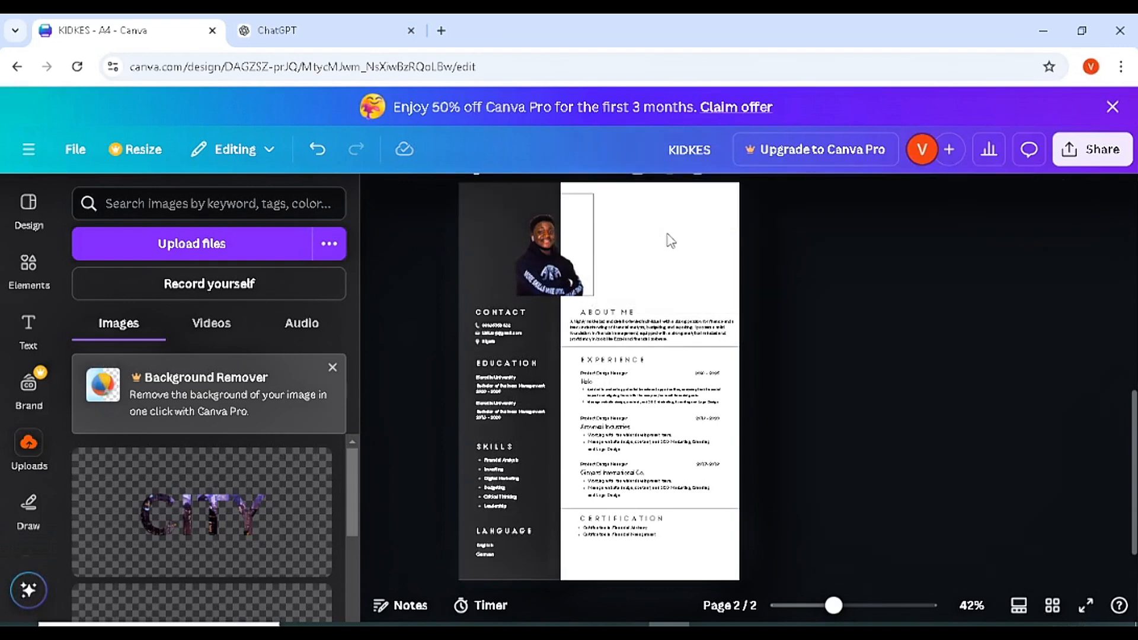
drag(667, 232, 629, 490)
key(Delete)
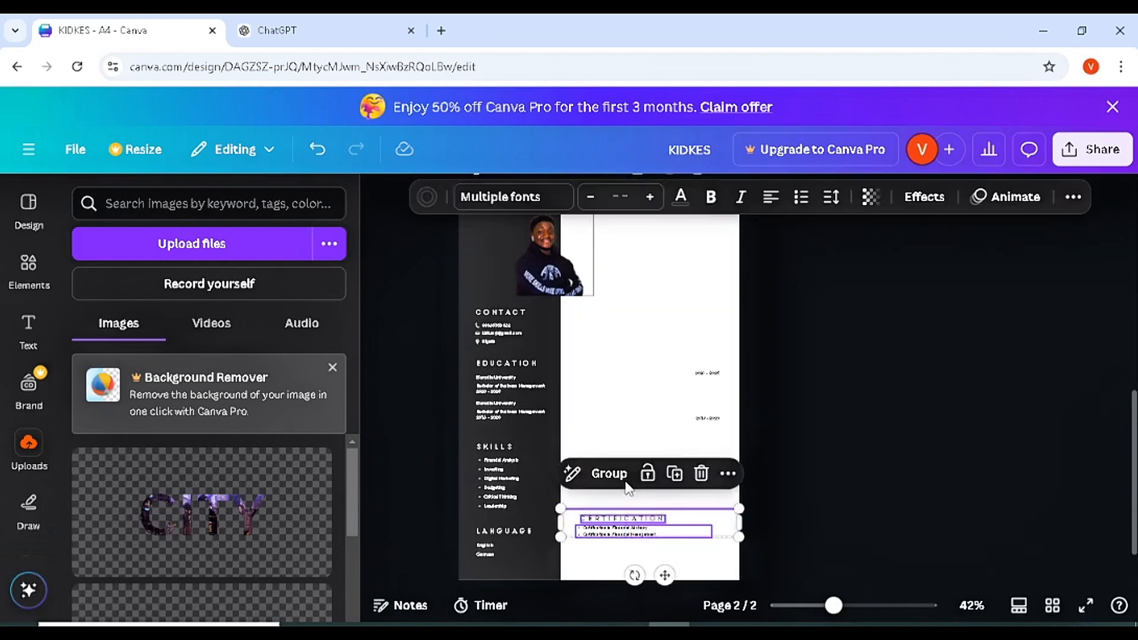
key(Delete)
drag(697, 495, 713, 341)
key(Delete)
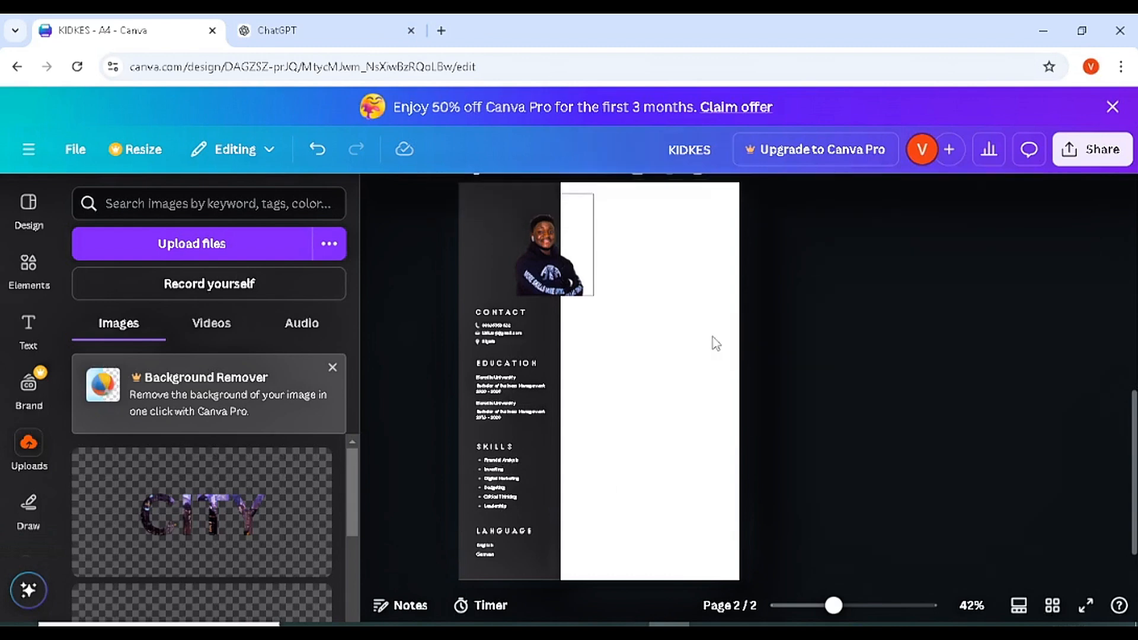
- Delete the CONTACT heading and the profile photo from page 2
click(506, 308)
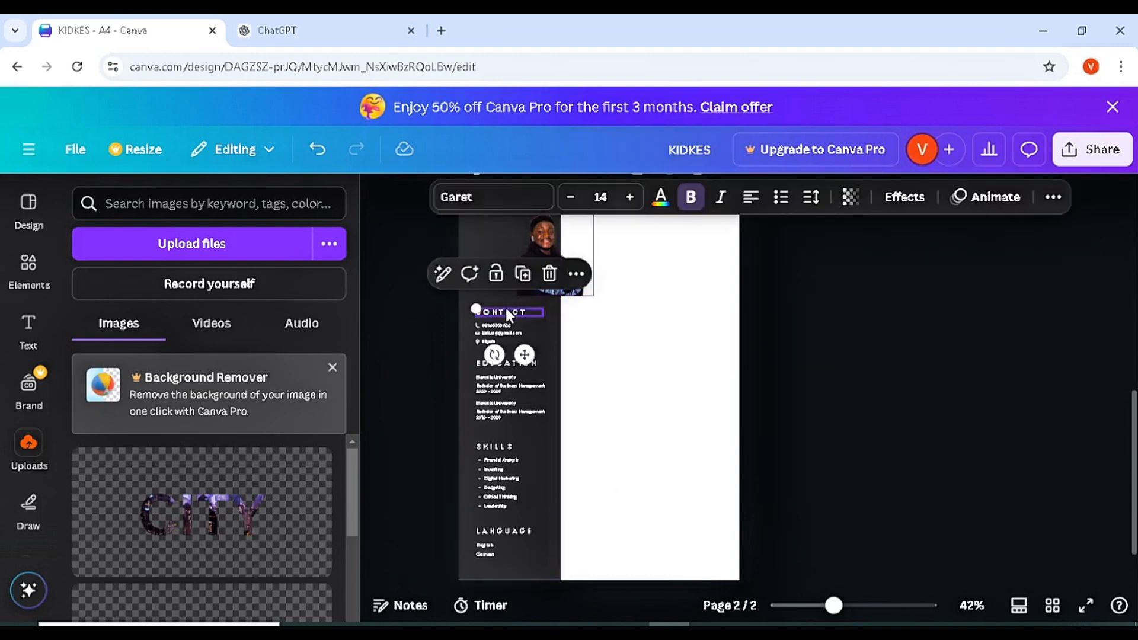
key(Delete)
click(570, 272)
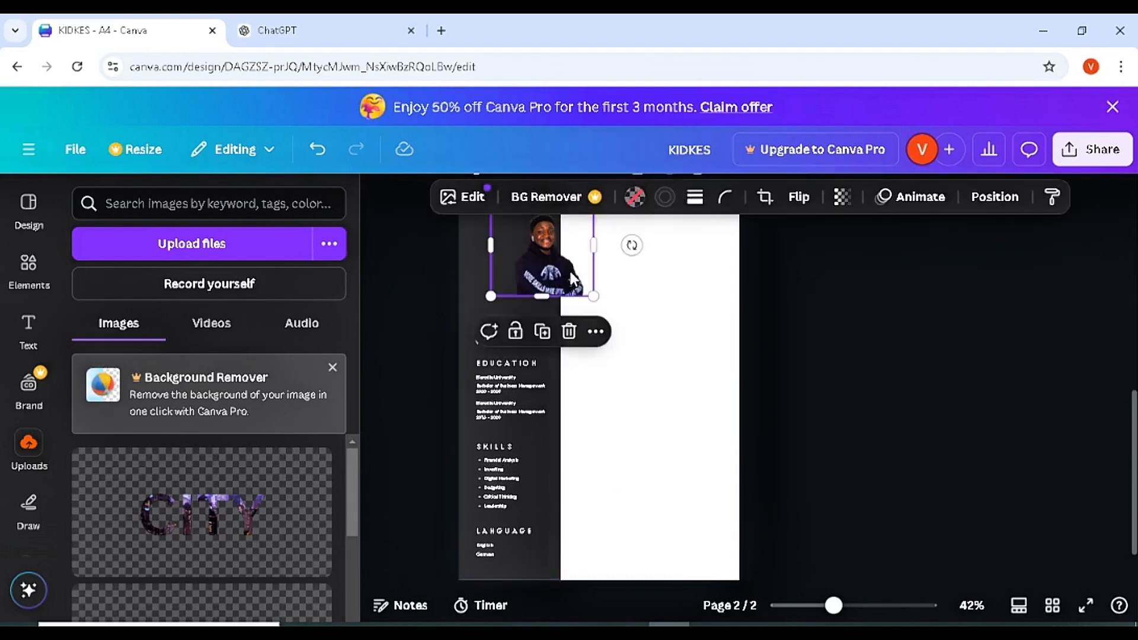
key(Delete)
key(Delete)
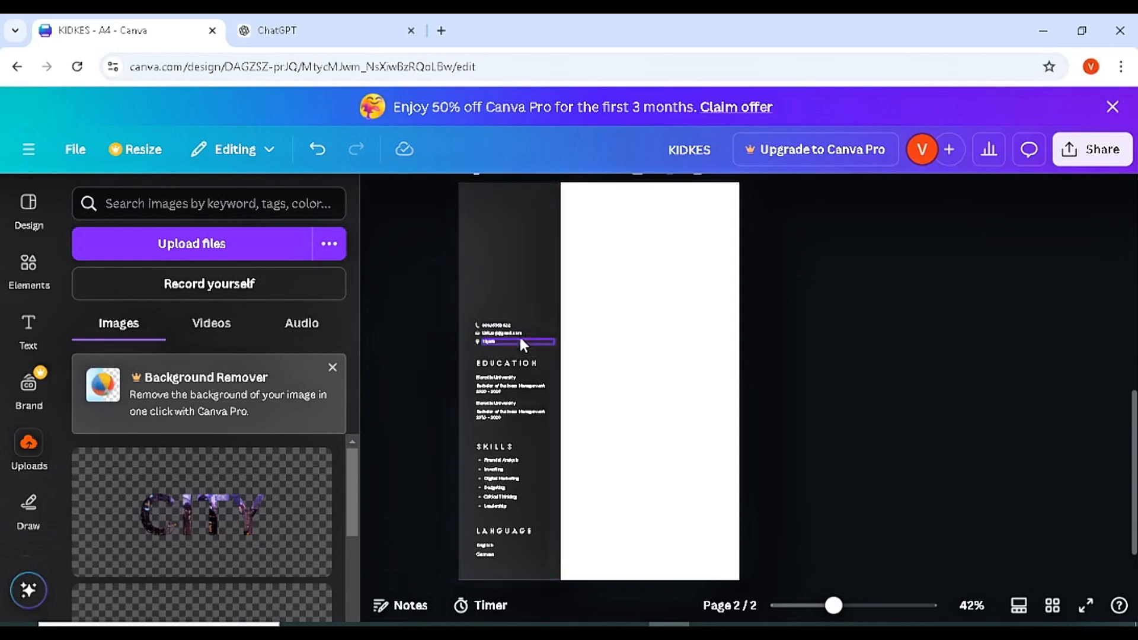
- Delete the education, skills and language text from page 2's left column
drag(650, 353, 474, 563)
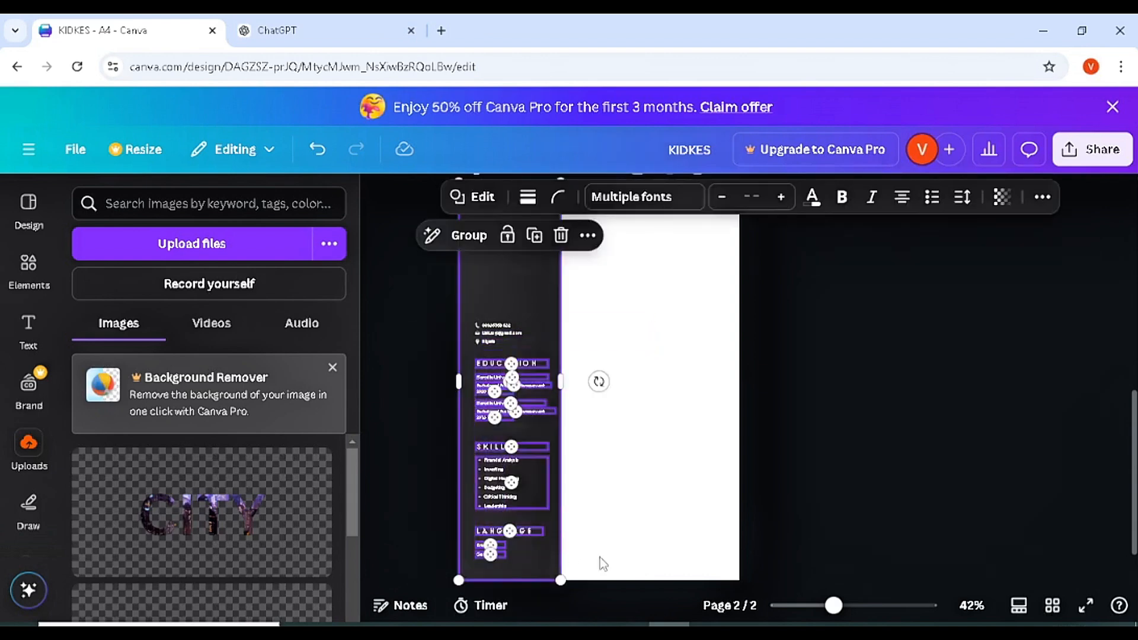
click(600, 557)
click(488, 554)
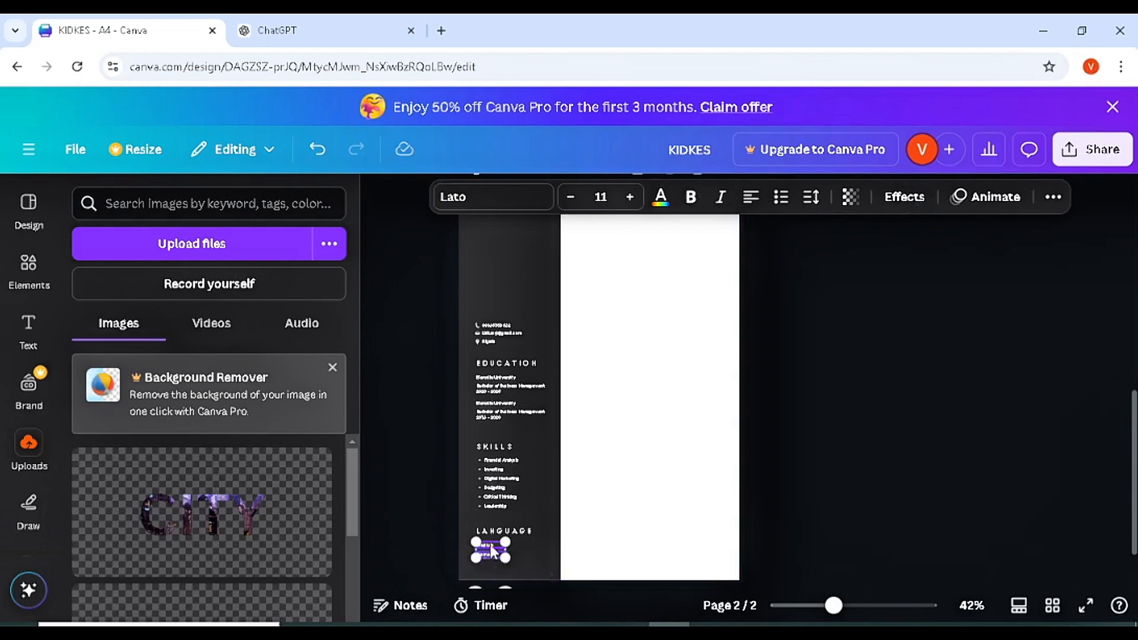
shift+click(503, 532)
shift+click(496, 506)
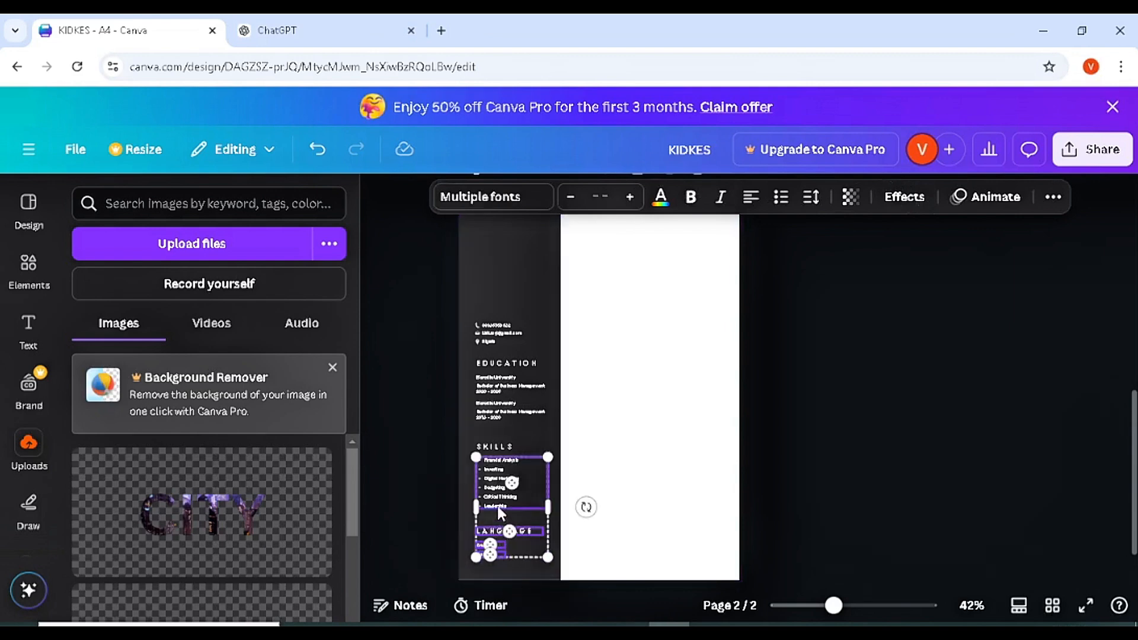
shift+click(499, 446)
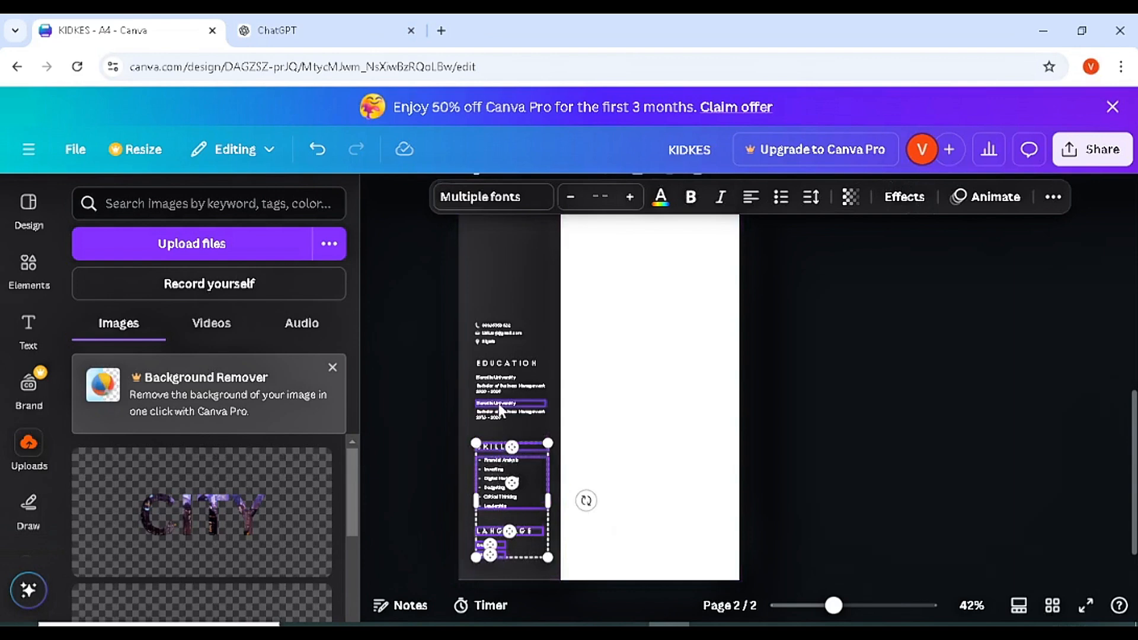
shift+click(494, 412)
shift+click(495, 413)
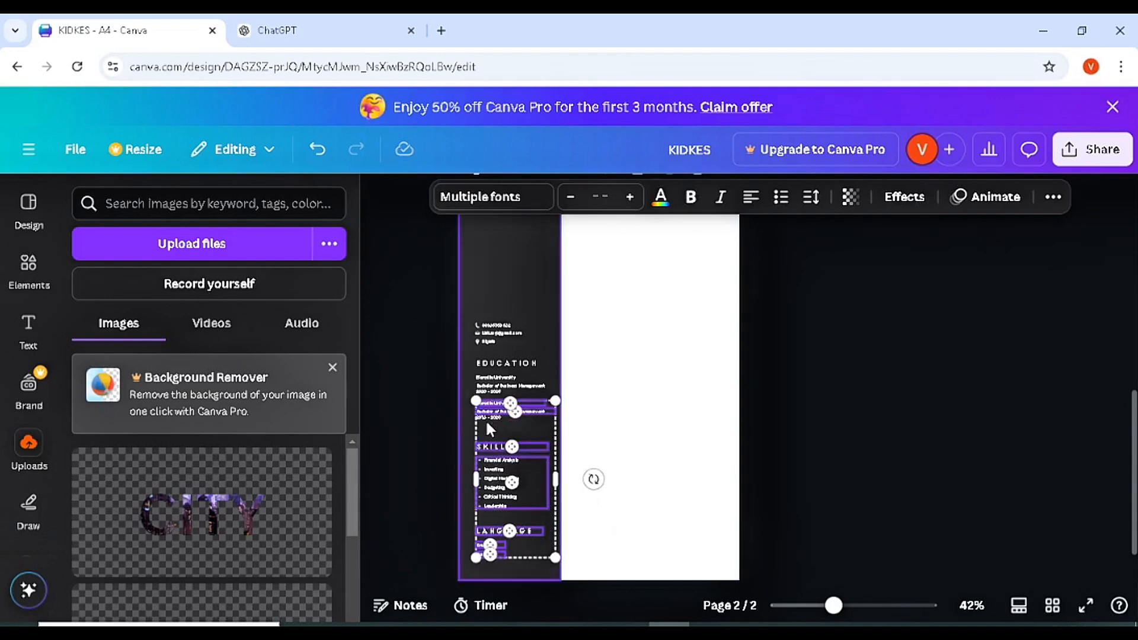
shift+click(493, 386)
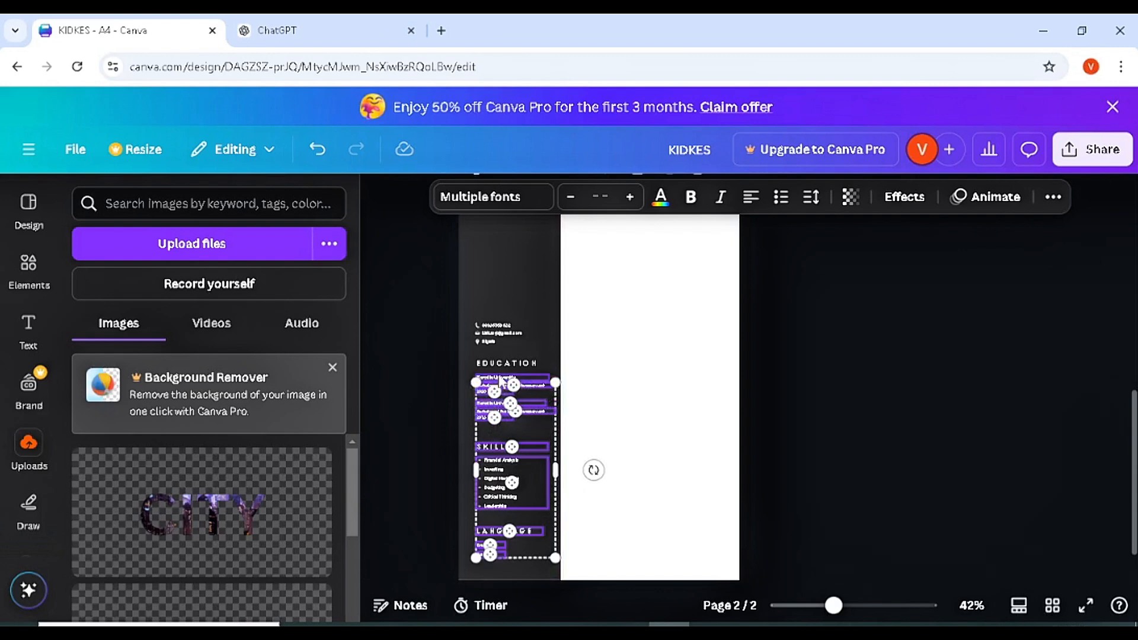
shift+click(499, 377)
drag(505, 371, 493, 344)
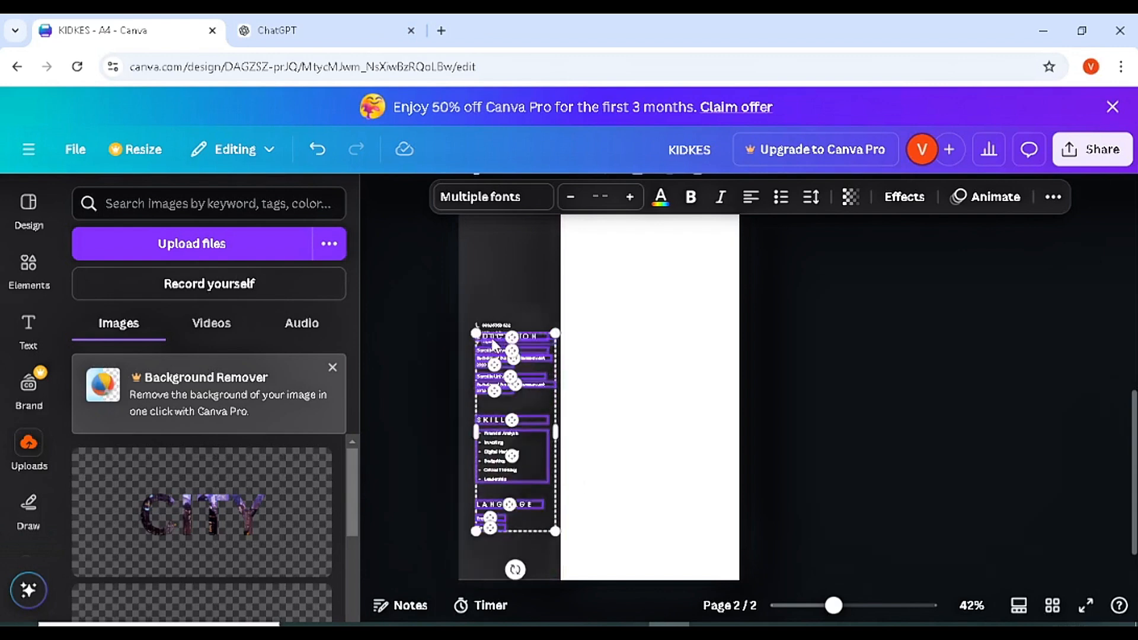
key(Delete)
- Remove the remaining contact lines and leftover icons, keeping the dark sidebar background
click(492, 340)
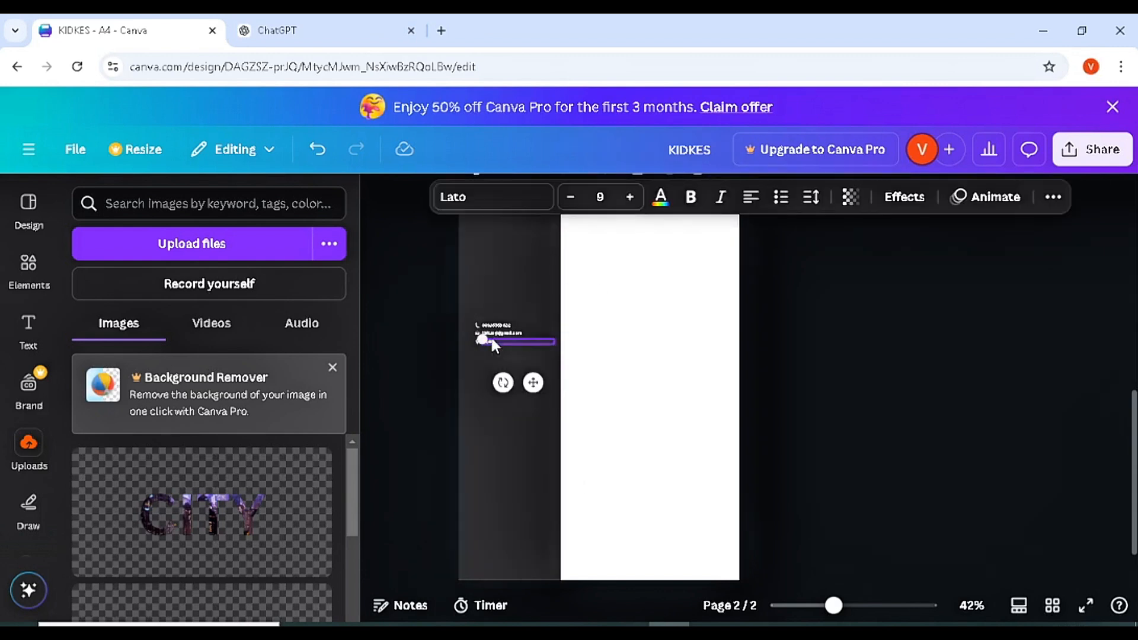
shift+click(489, 330)
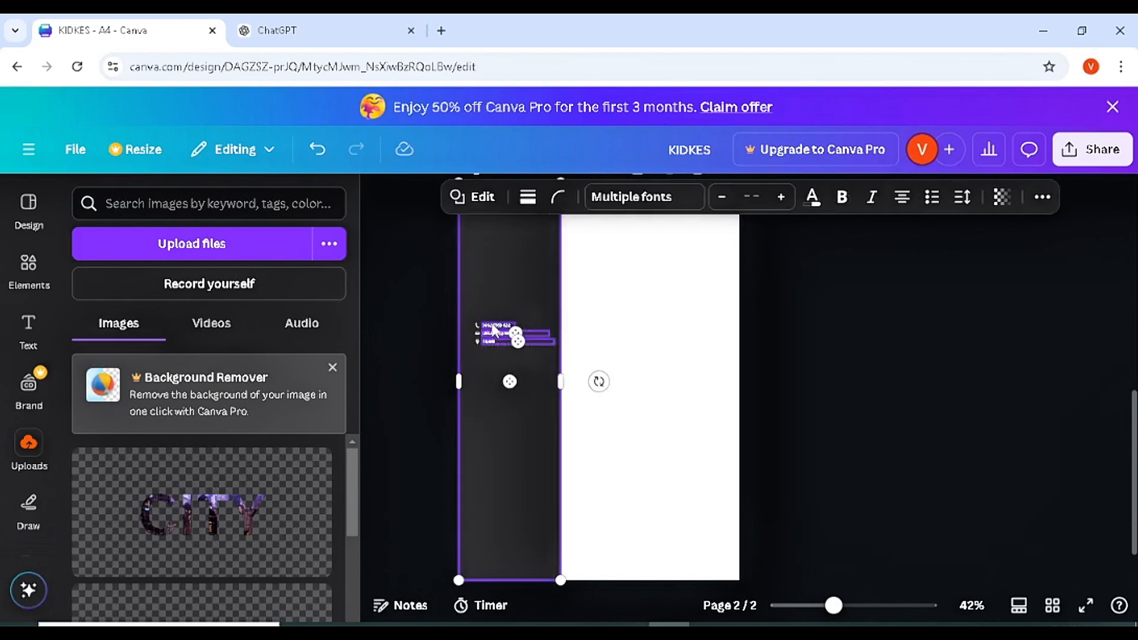
key(Delete)
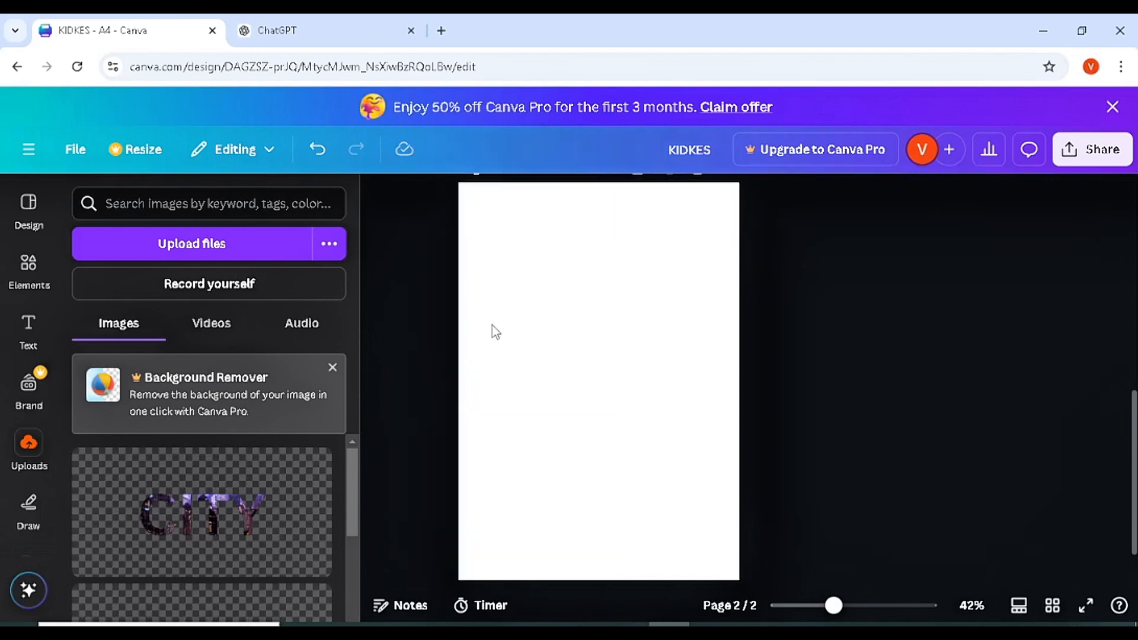
key(ctrl+z)
click(494, 329)
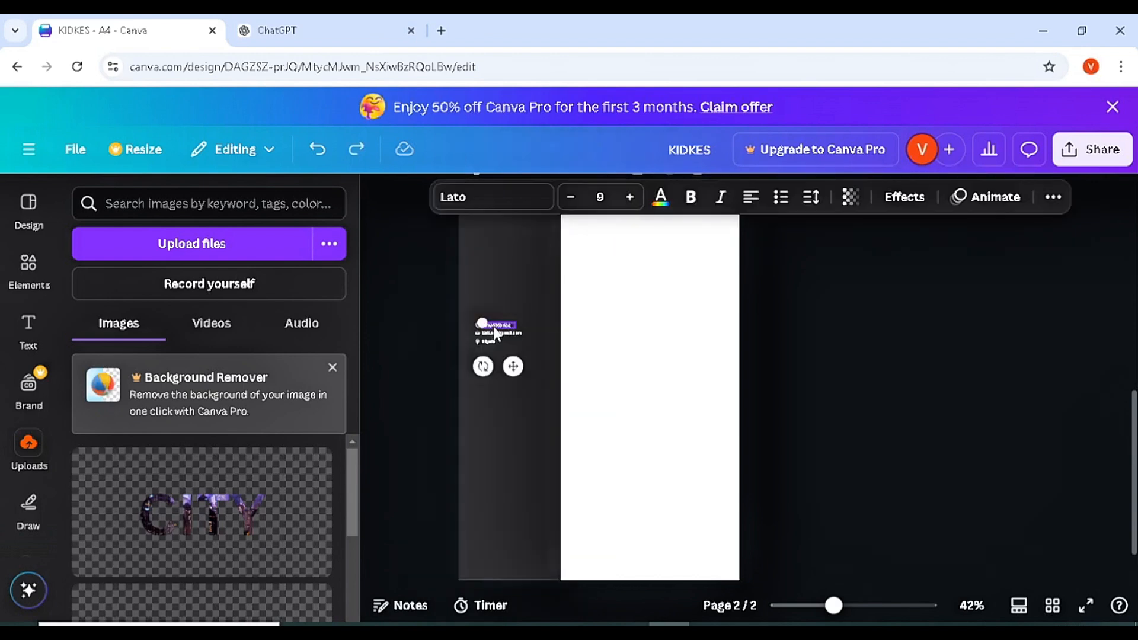
shift+click(496, 332)
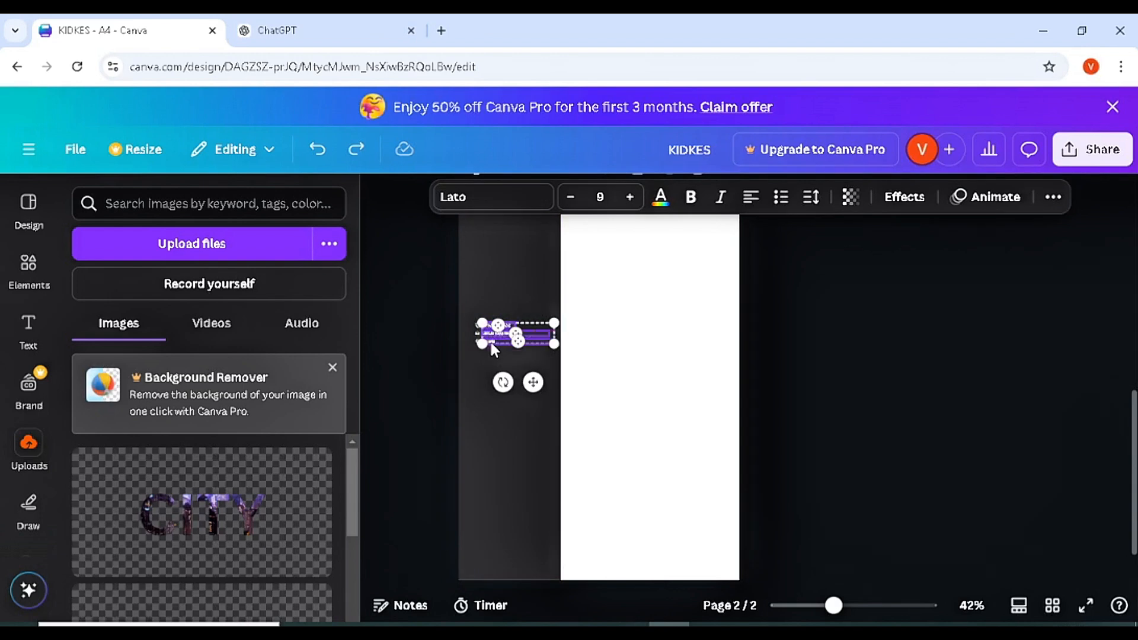
click(491, 343)
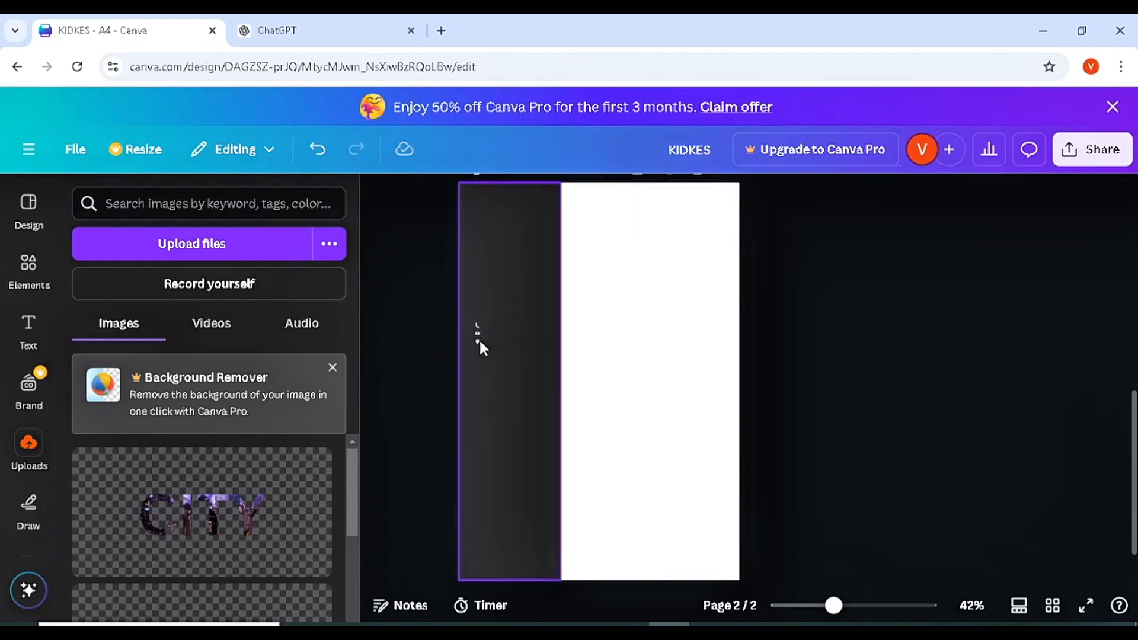
click(478, 339)
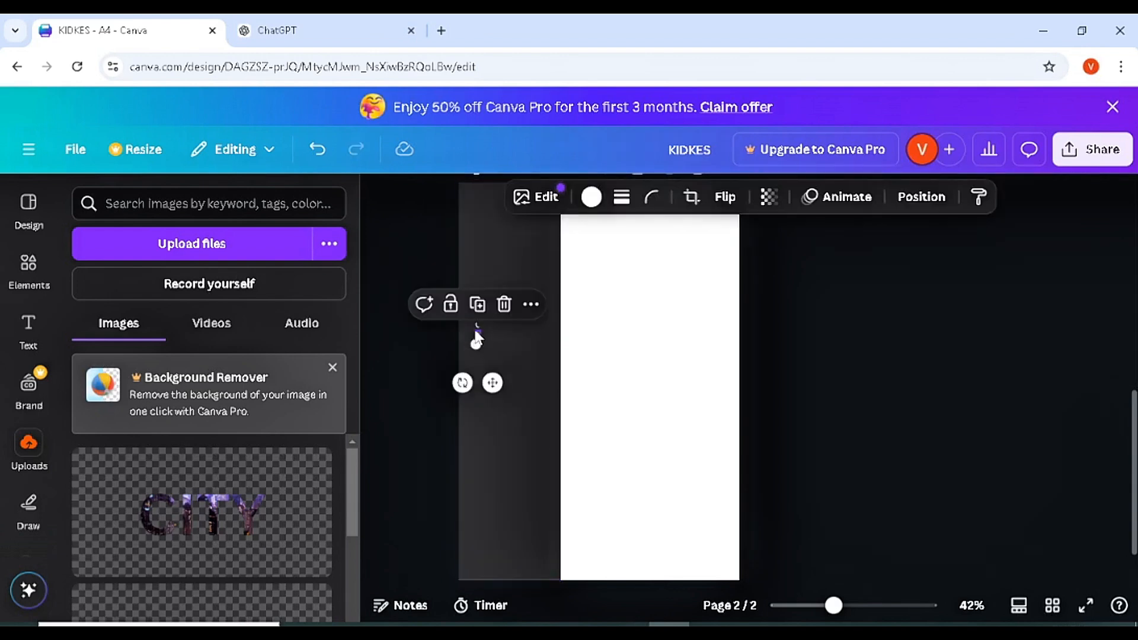
shift+click(475, 335)
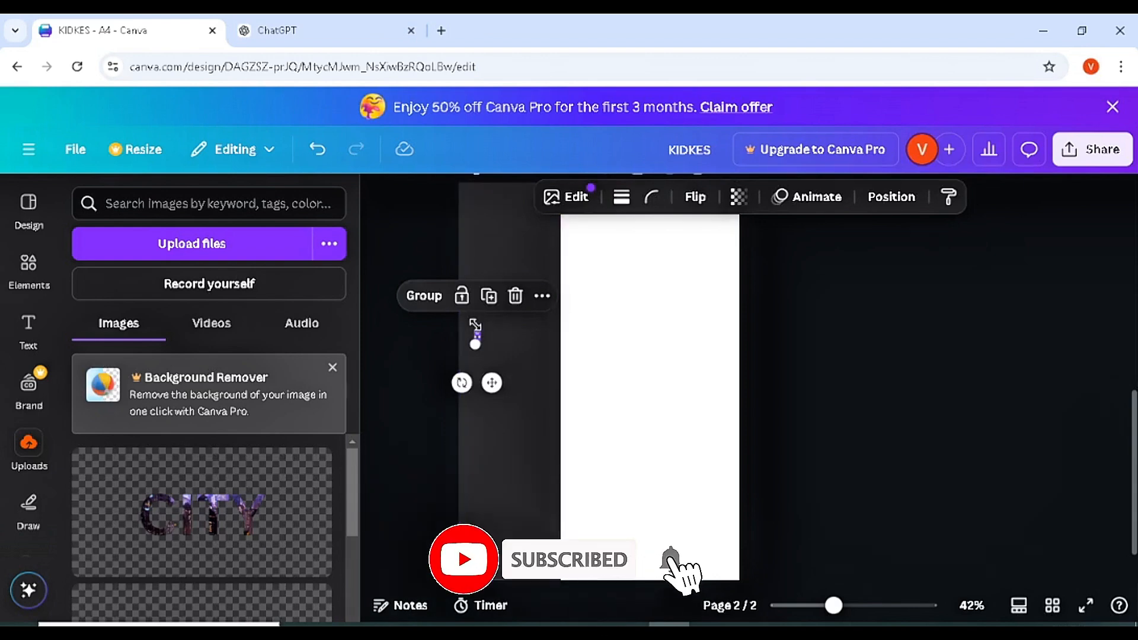
click(601, 386)
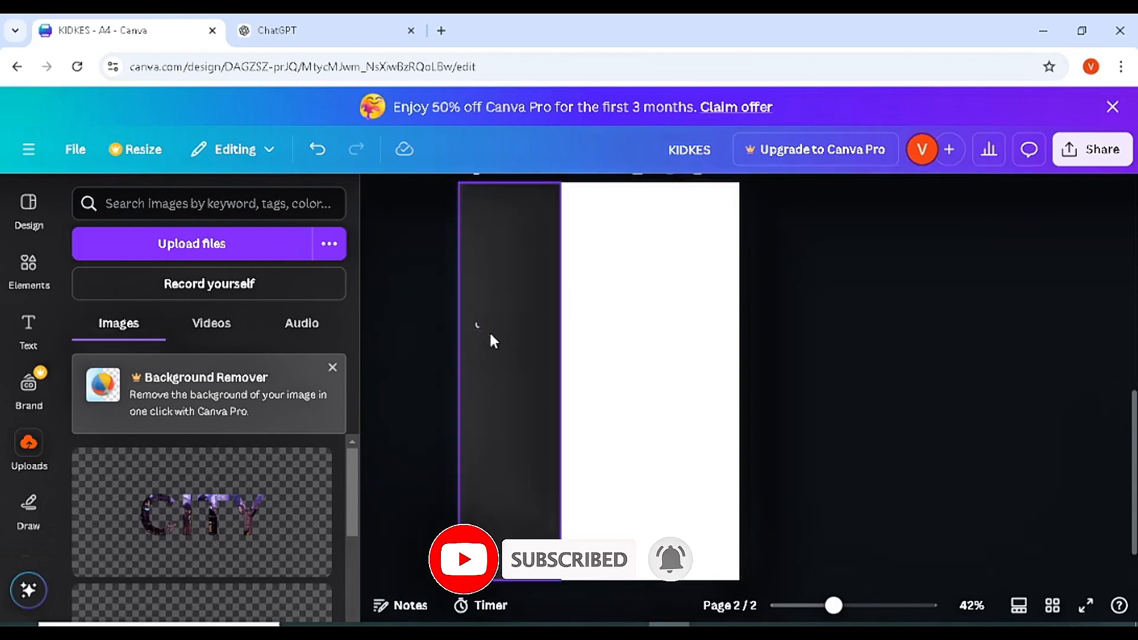
click(475, 324)
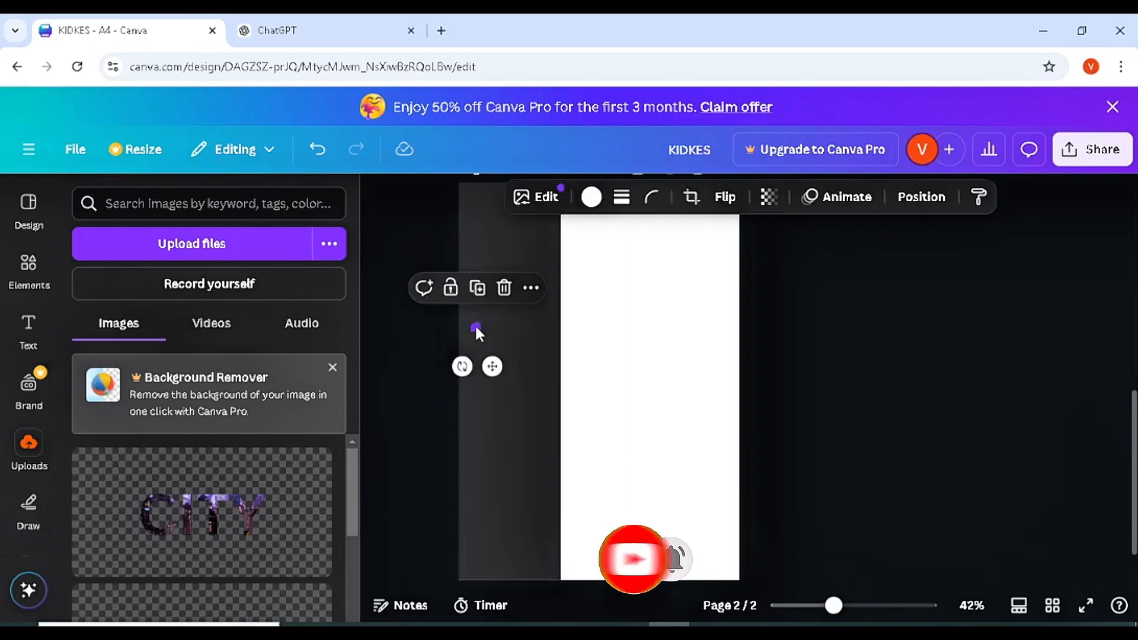
key(Delete)
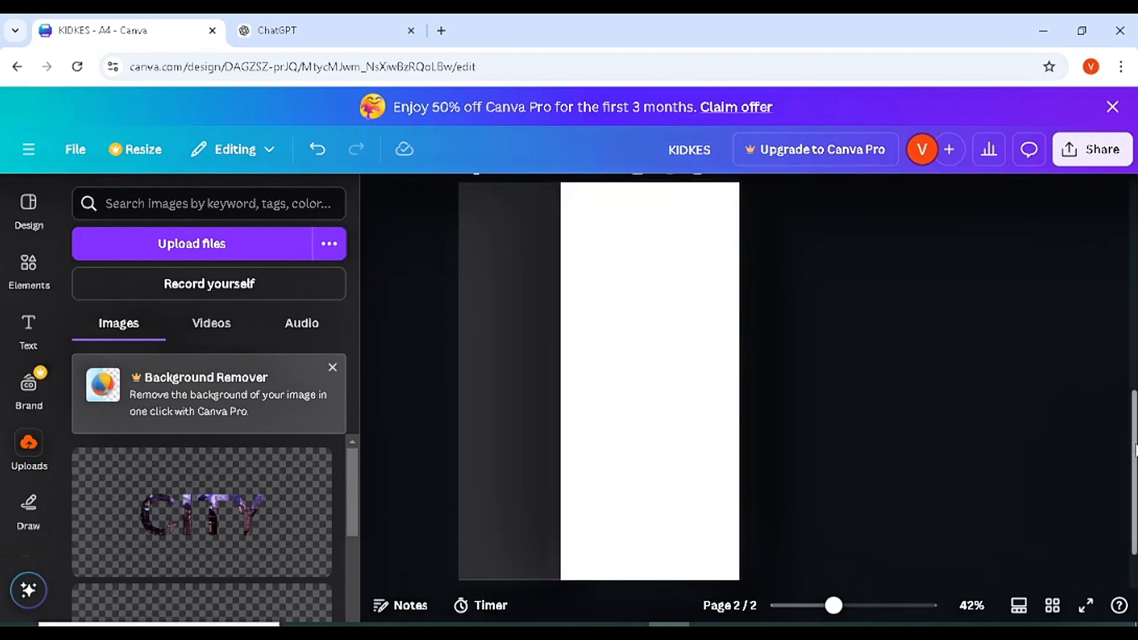
scroll(769, 377, up, 5)
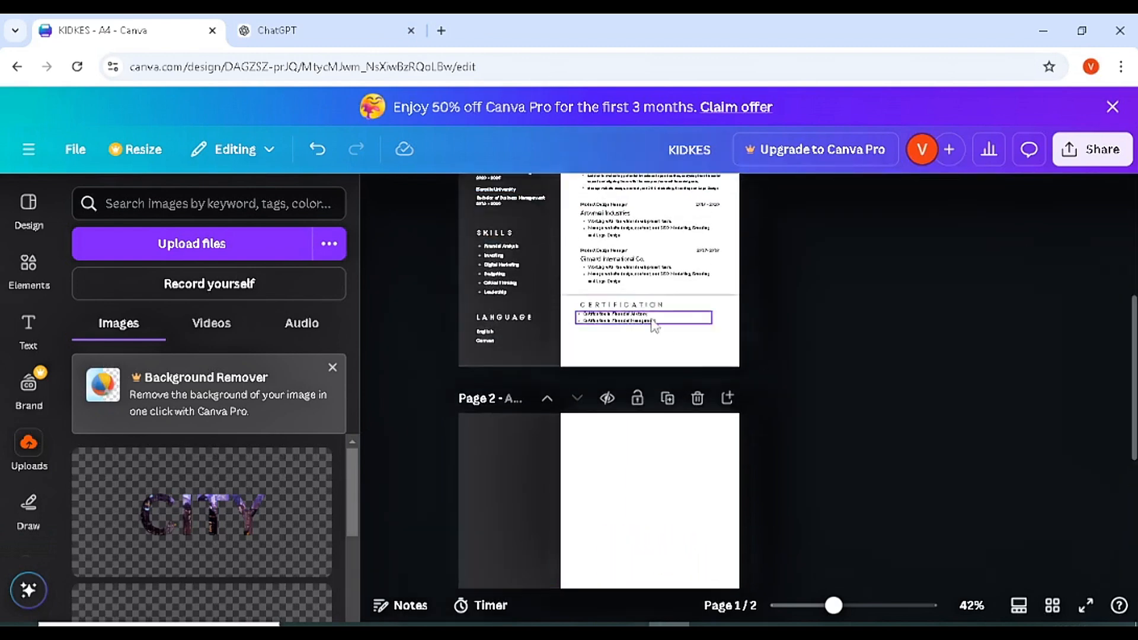
- Copy the Certification heading and list onto the top of page 2
drag(666, 338, 618, 310)
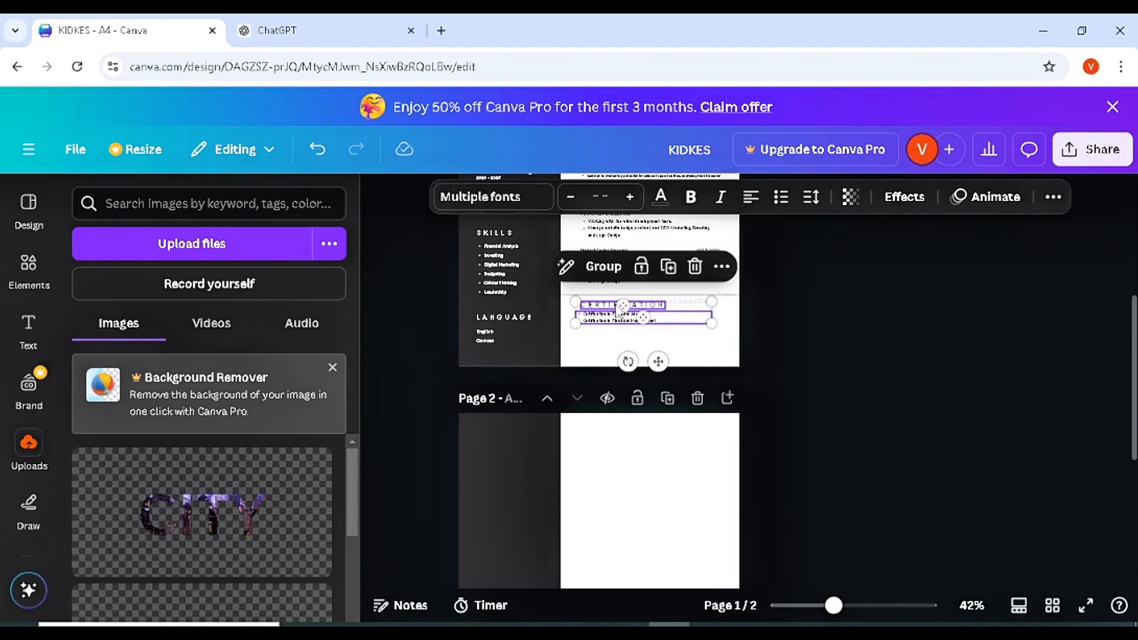
key(ctrl+c)
click(627, 460)
key(ctrl+v)
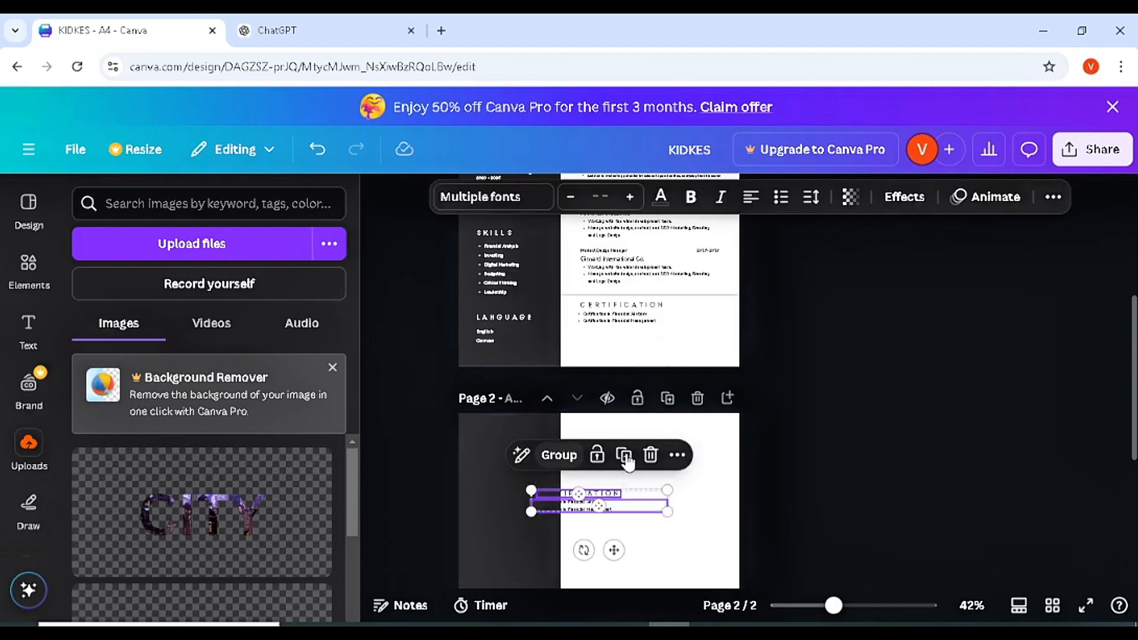
drag(613, 549, 643, 502)
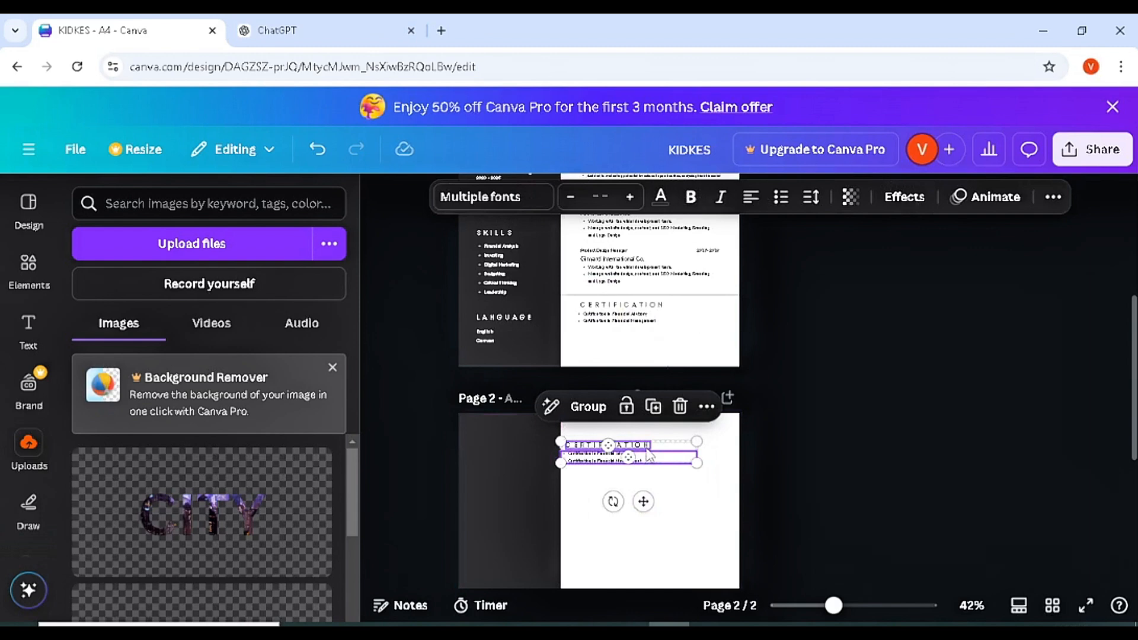
click(662, 513)
- Retitle the pasted heading ACHIEVEMENTS
click(633, 450)
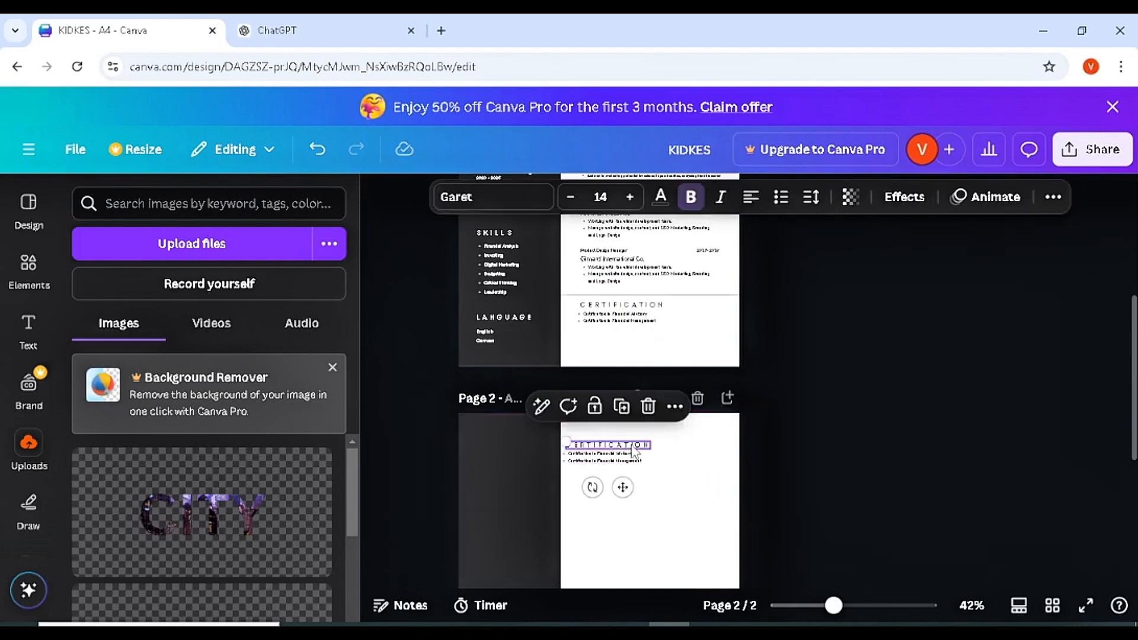
double_click(633, 446)
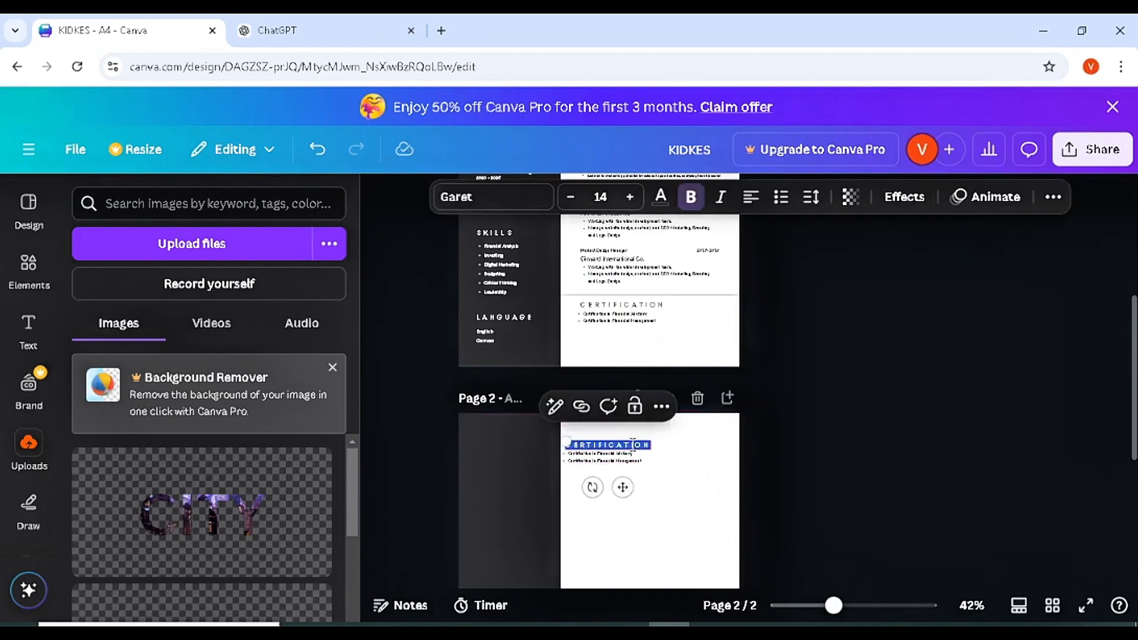
key(BackSpace)
text(CHIEVE)
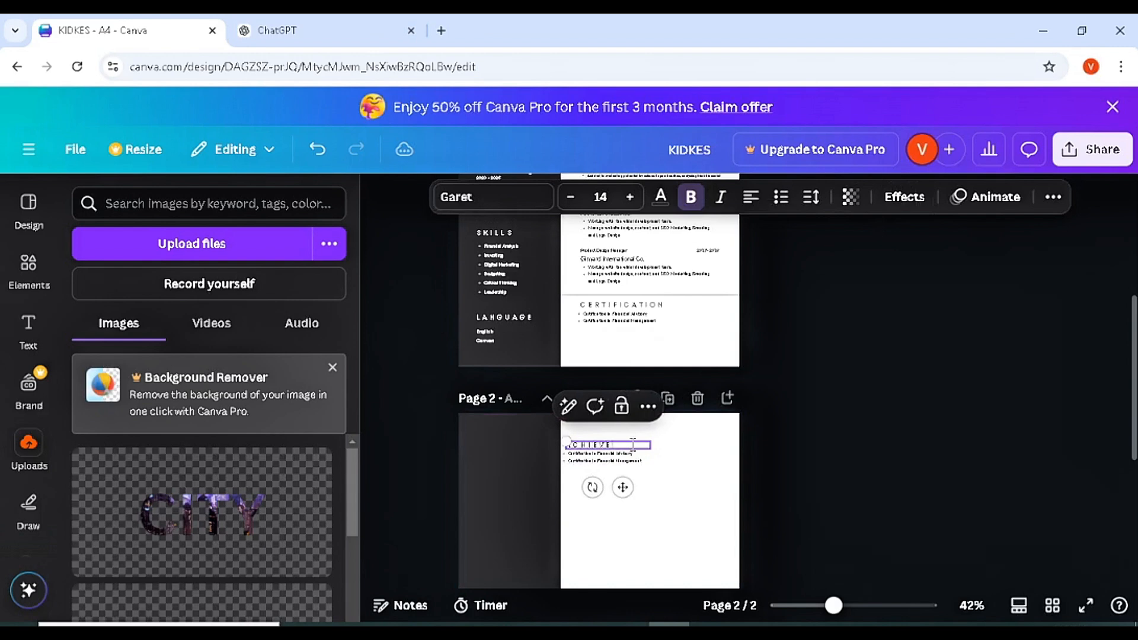
text(MENTS)
click(738, 521)
scroll(718, 335, down, 3)
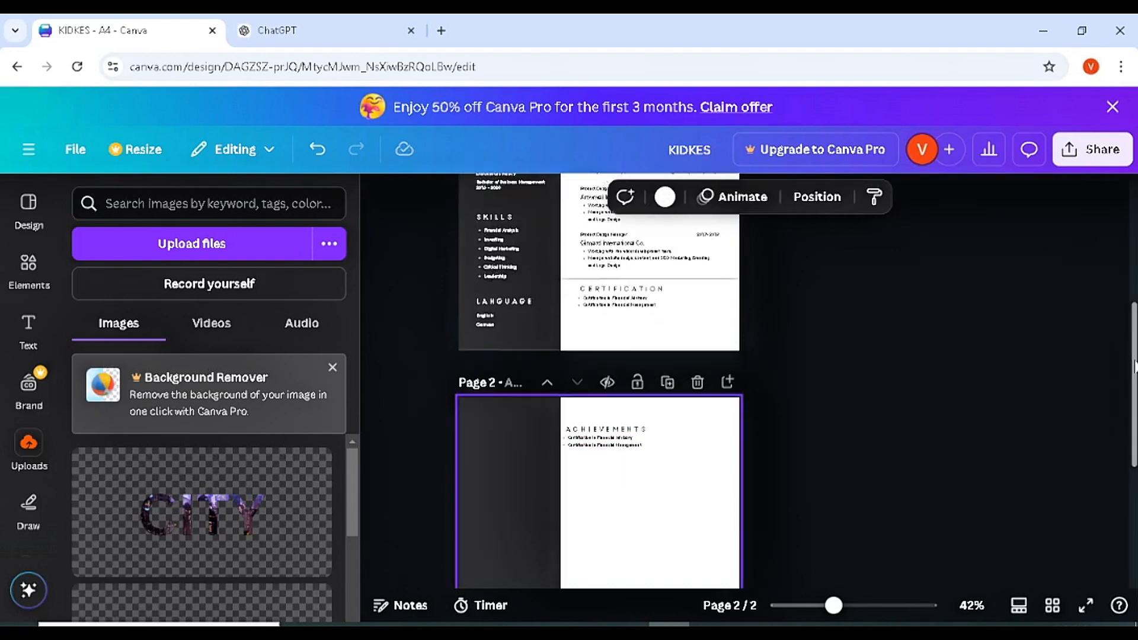
scroll(718, 334, up, 2)
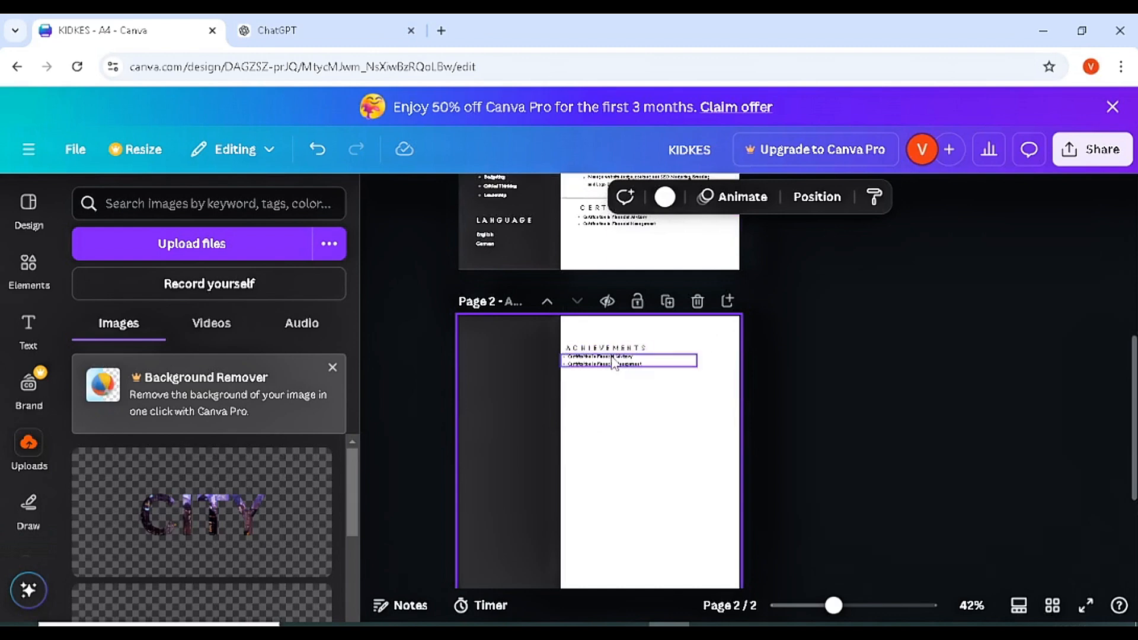
drag(639, 426, 620, 345)
click(838, 421)
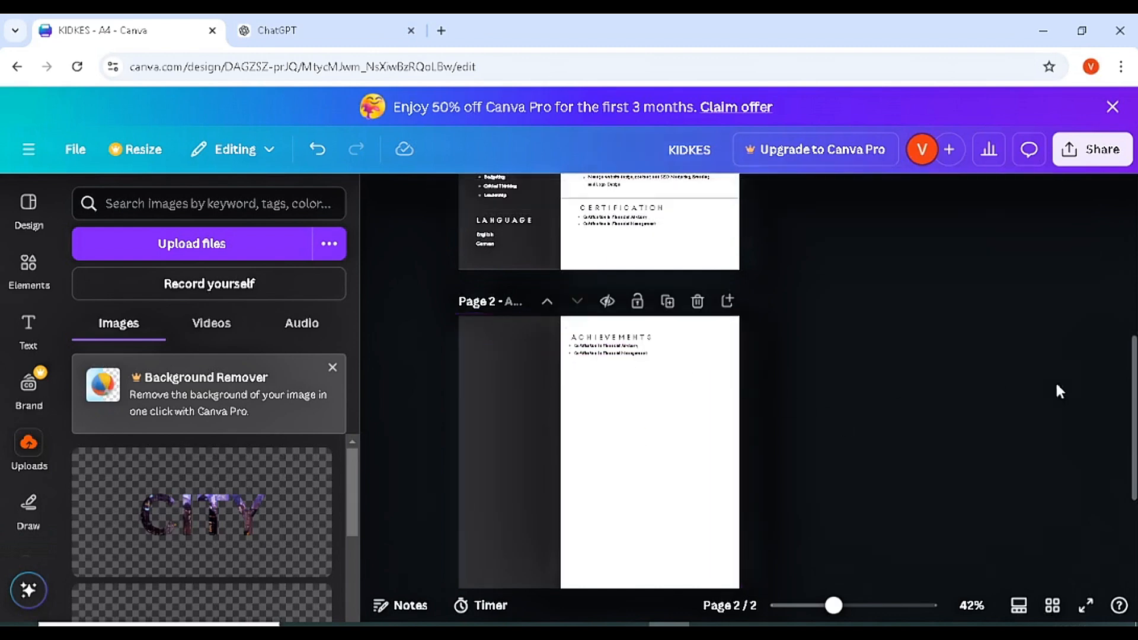
scroll(1122, 390, up, 1)
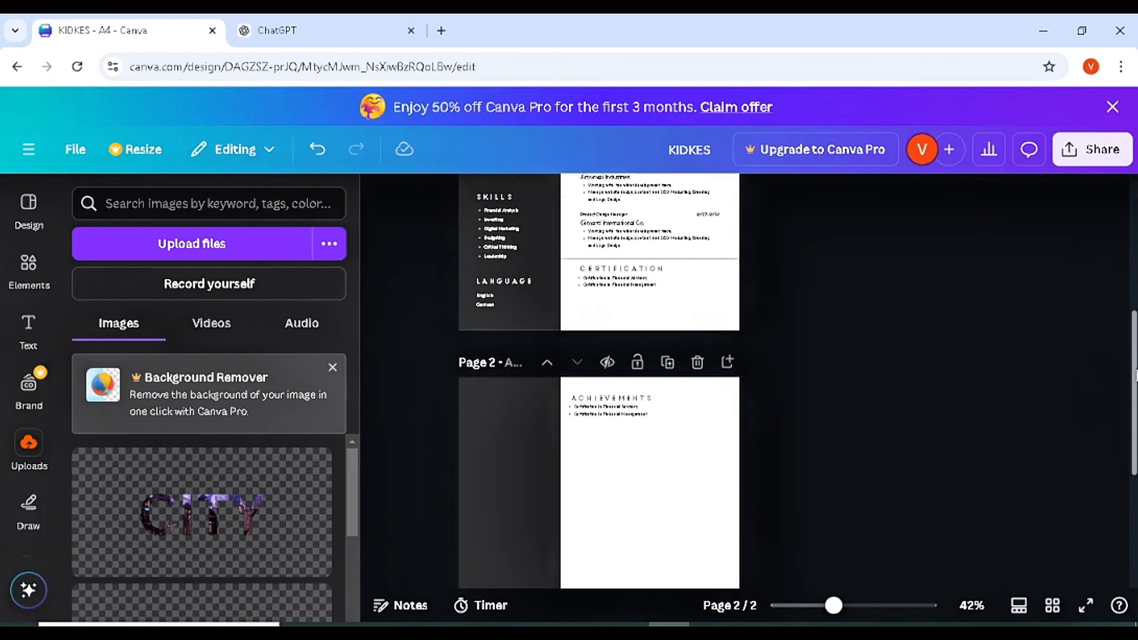
scroll(598, 380, up, 1)
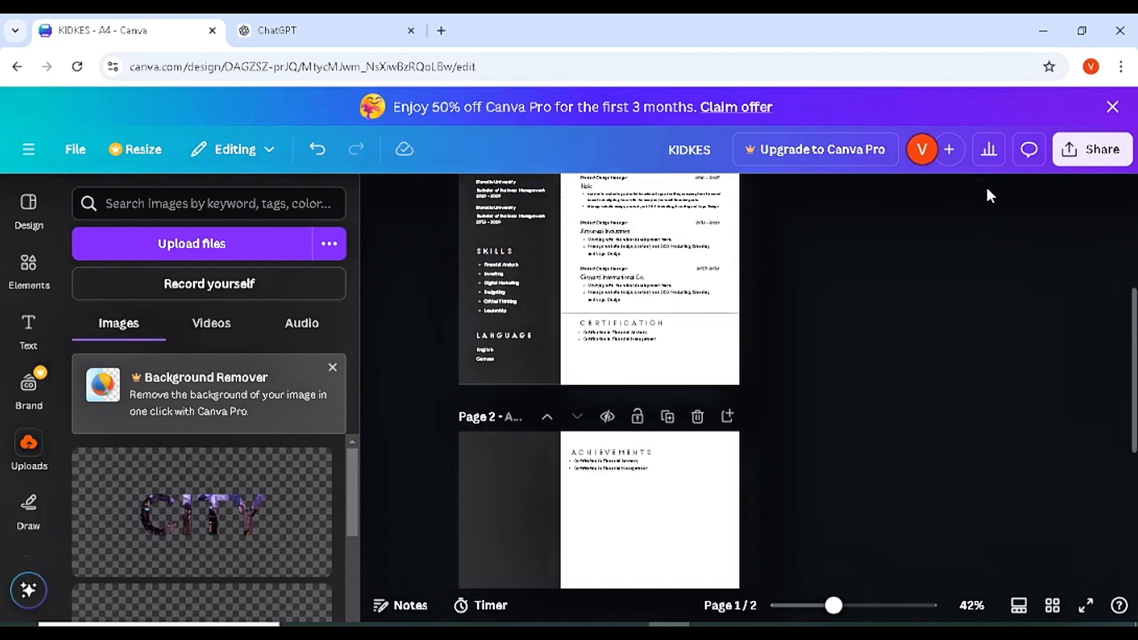
- Title the design 'KIDKES CV' and download all pages via Share > Download as PDF Standard
click(704, 151)
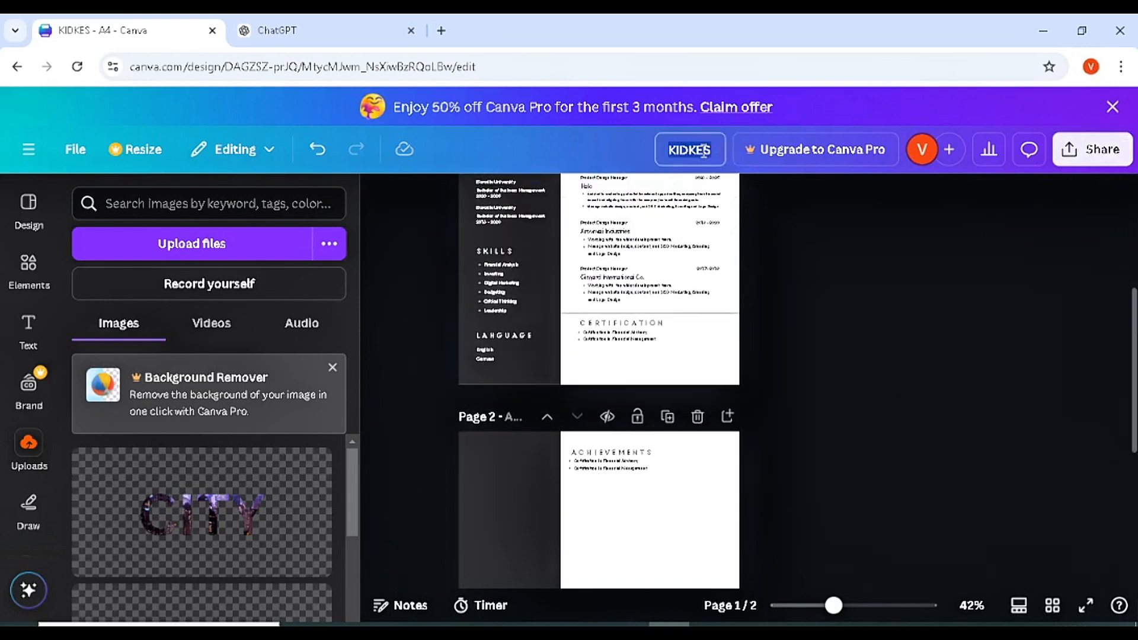
text(KIDKES CV)
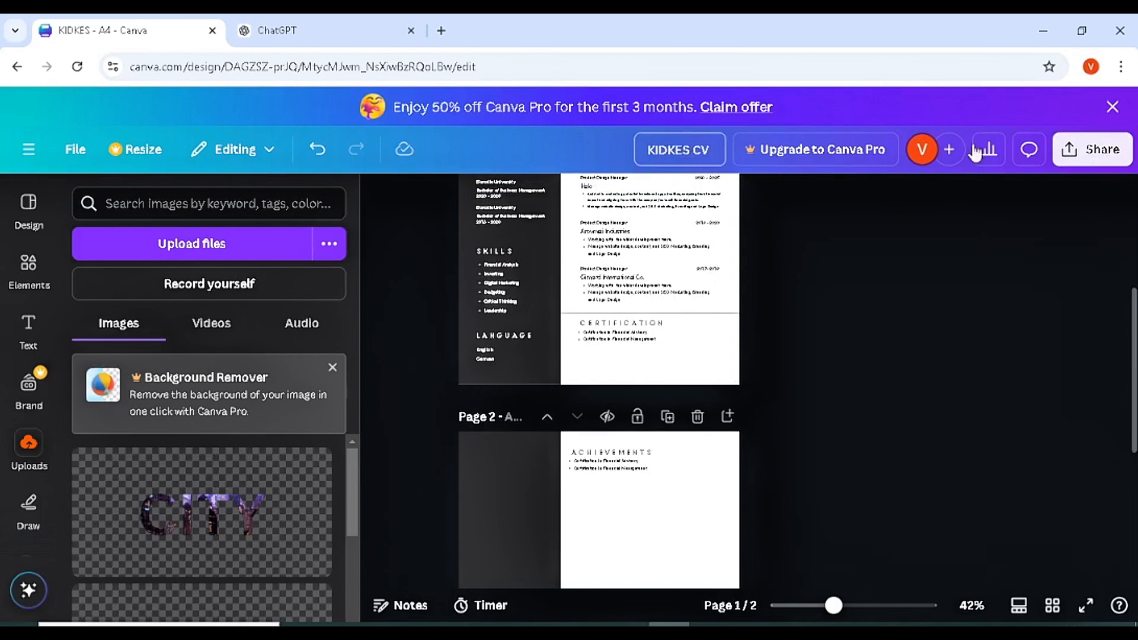
click(1102, 155)
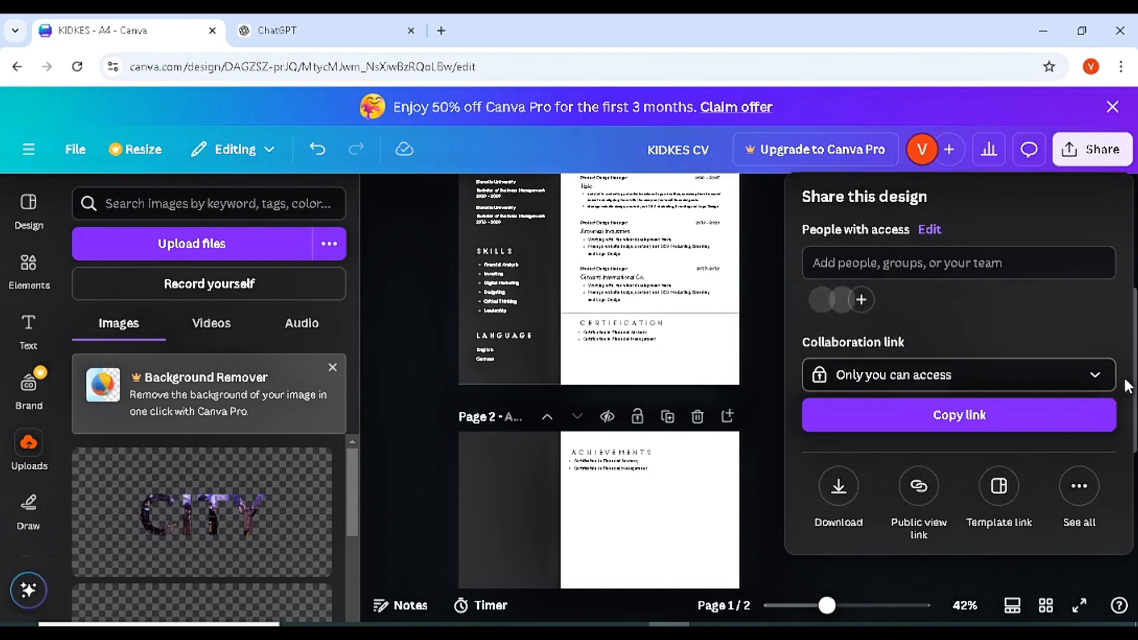
click(840, 489)
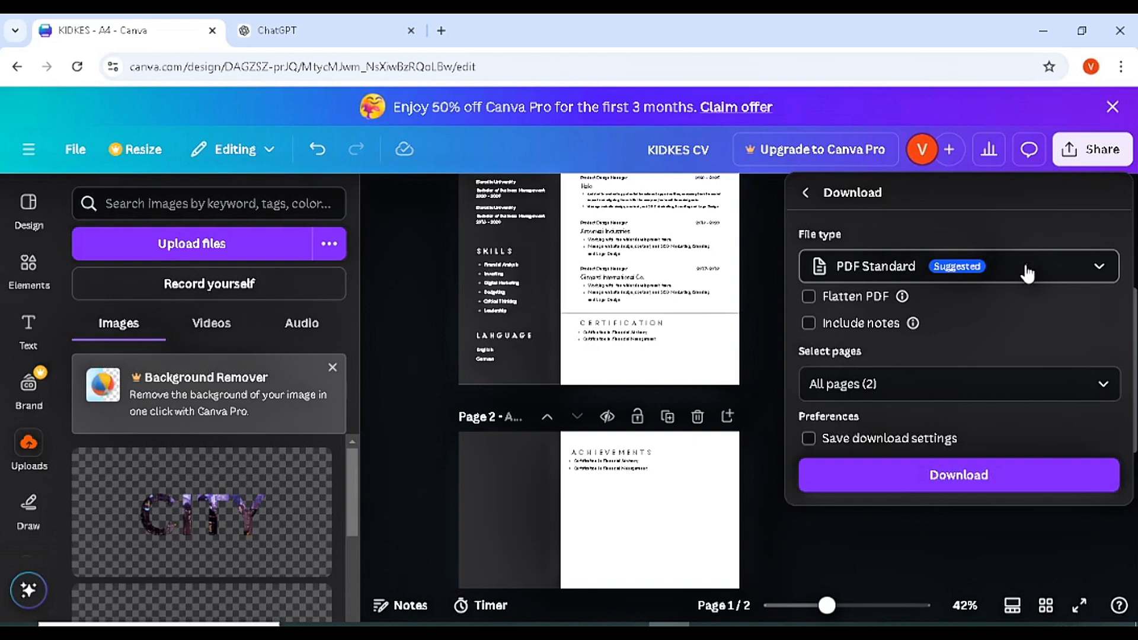
click(973, 483)
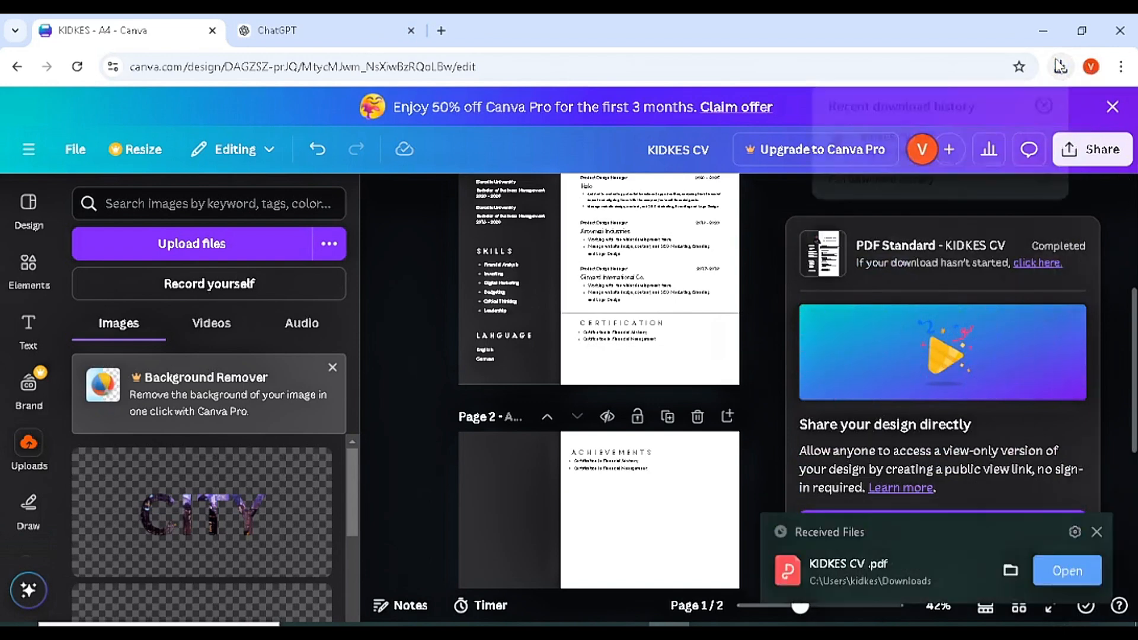
click(1061, 66)
- Open KIDKES CV.pdf from Chrome's downloads, scroll through it, and return to Canva
click(912, 144)
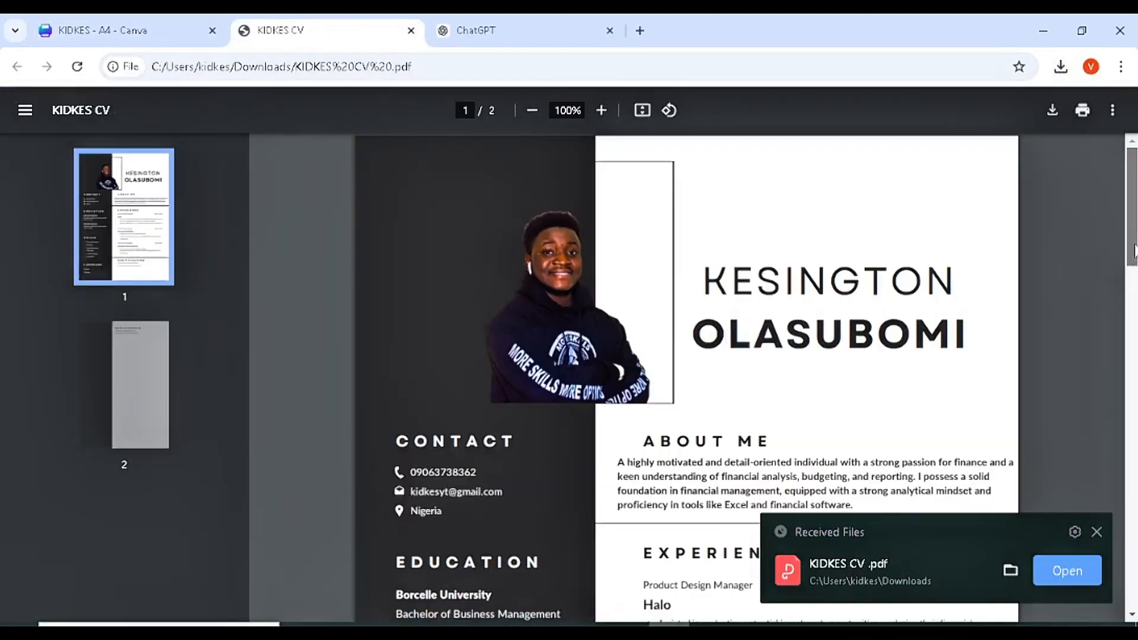
mouse_move(1132, 261)
mouse_down()
mouse_move(1132, 521)
mouse_move(1132, 272)
mouse_up()
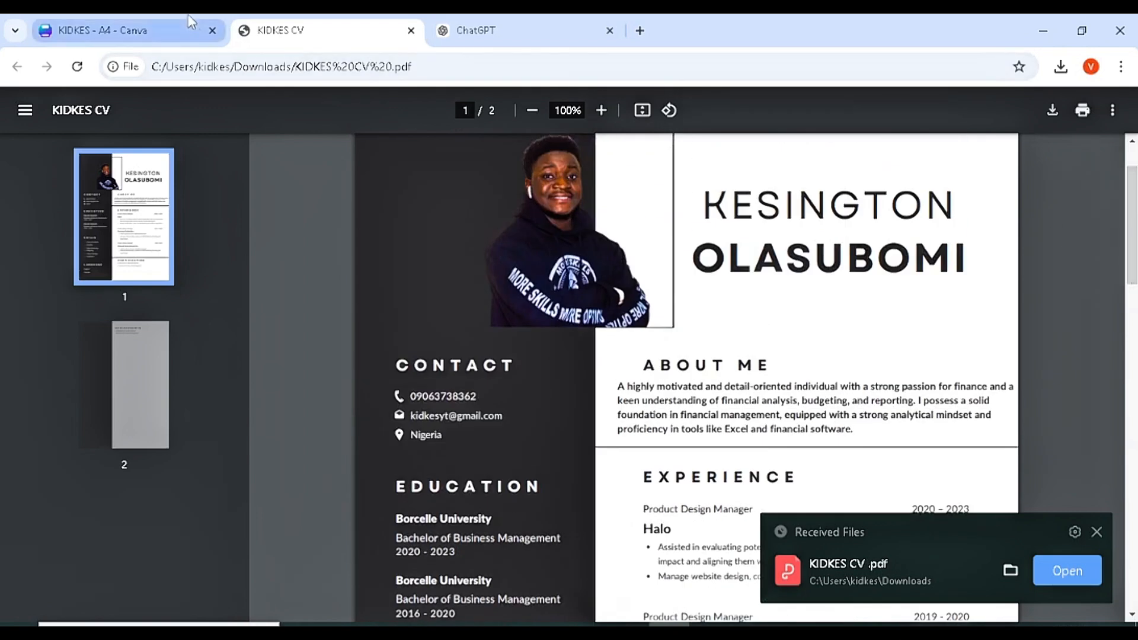
click(119, 30)
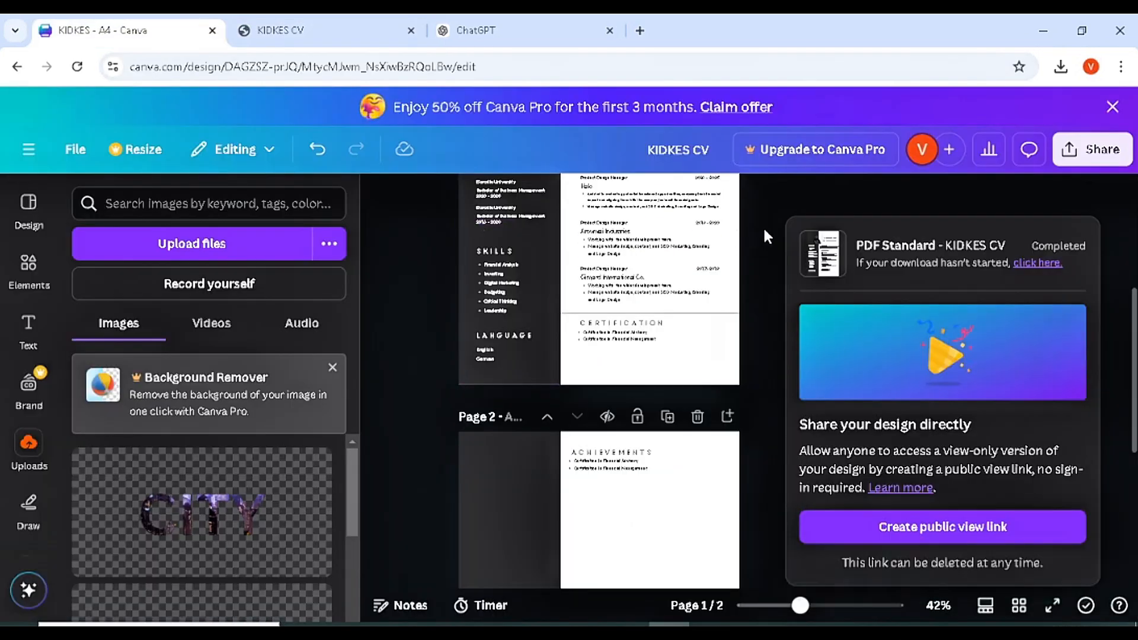
- Dismiss the download-completed panel and scroll back to the top of page 1
click(764, 234)
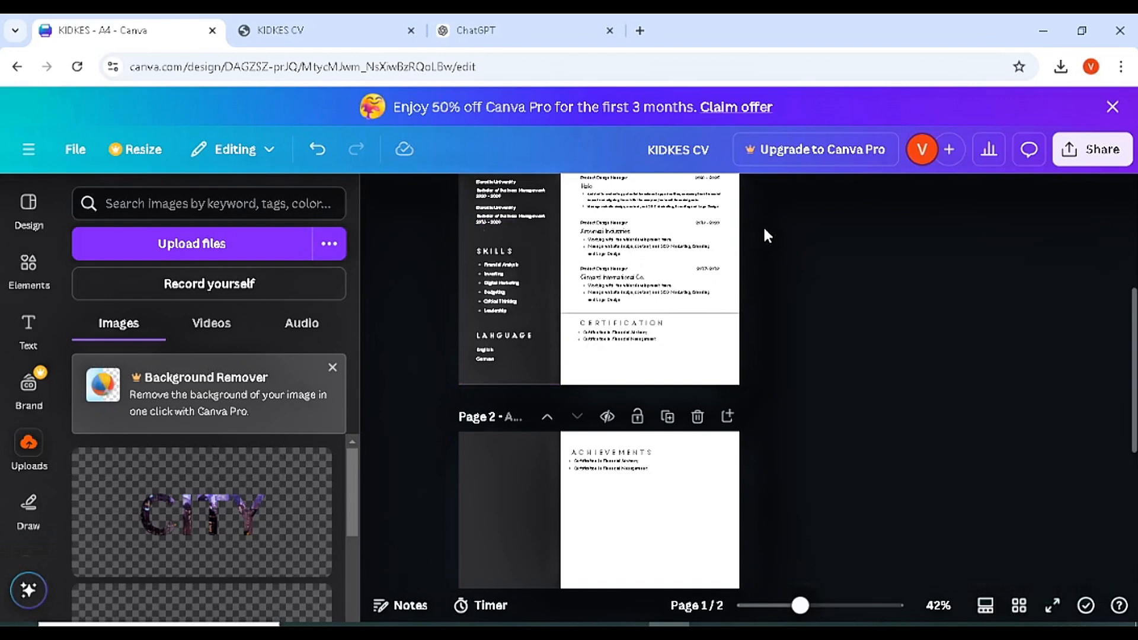
drag(1134, 365, 1135, 266)
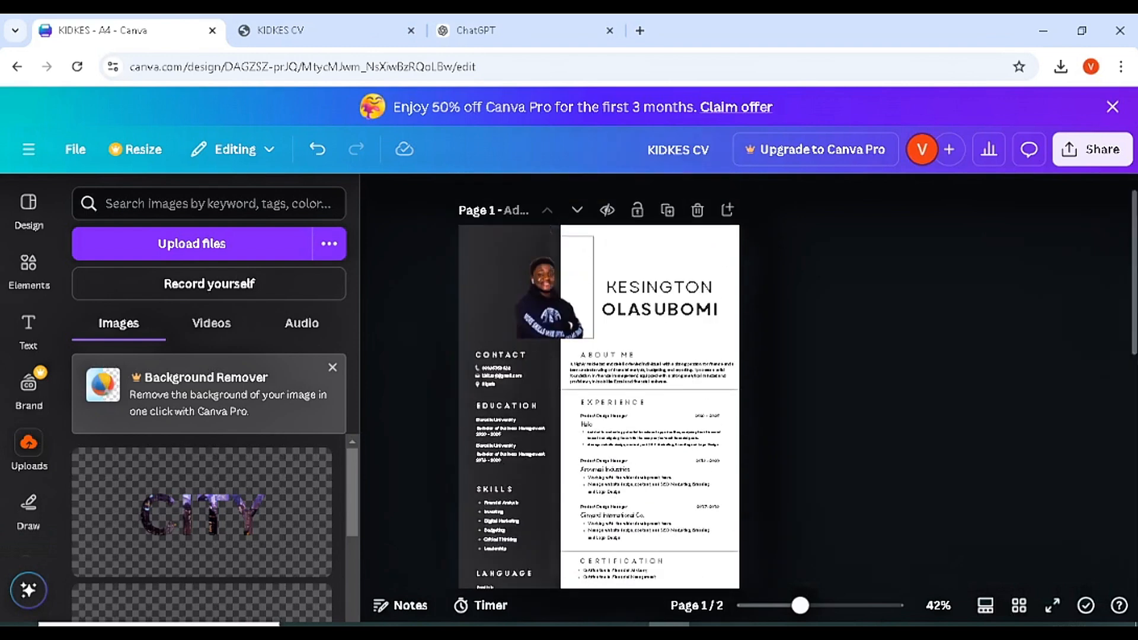